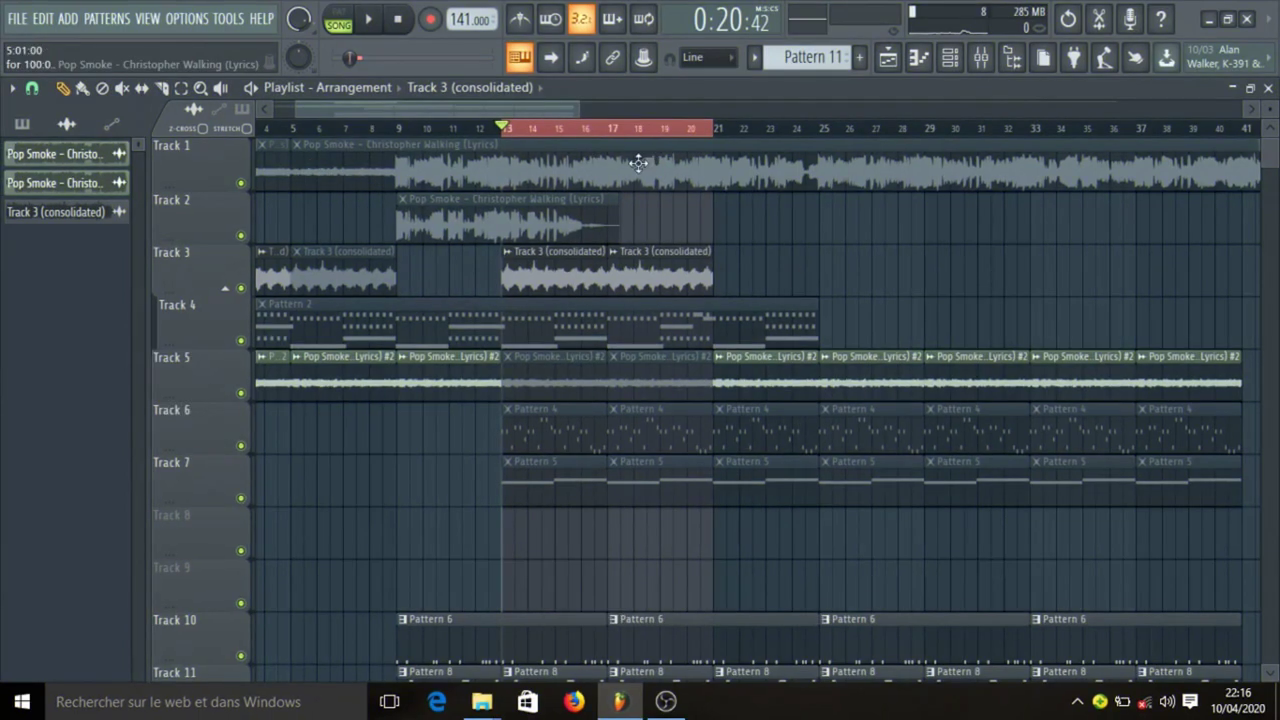
# Unmute the two Track 5 audio clips at bars 13 and 17, and return to the Draw tool.
pyautogui.scroll(3, 340, 130)
pyautogui.moveTo(353, 112); pyautogui.dragTo(278, 108)
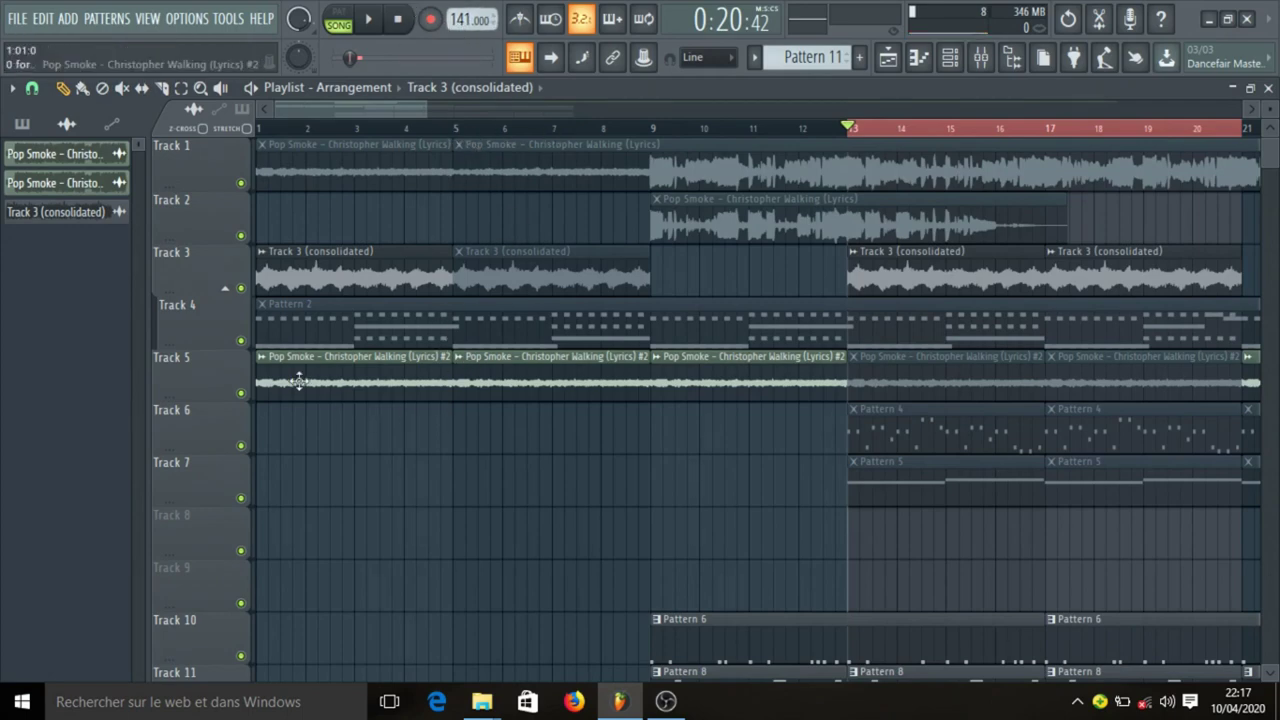
pyautogui.scroll(-4, 695, 122)
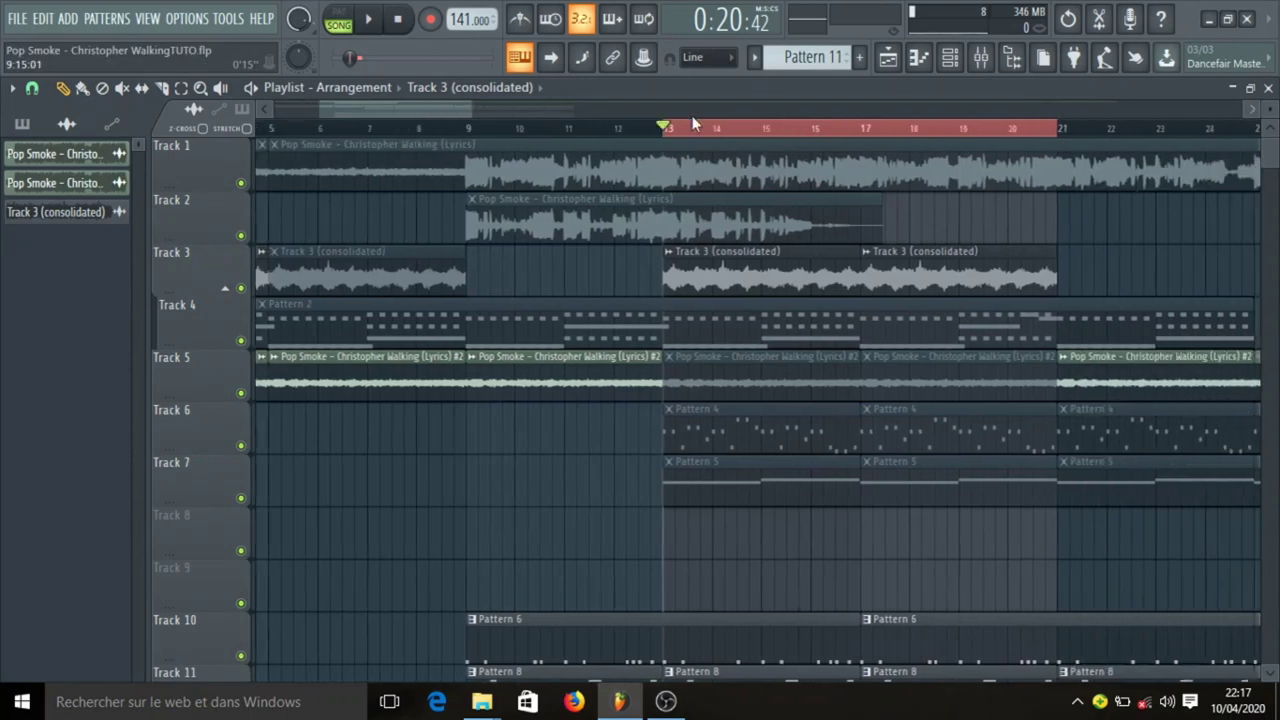
pyautogui.scroll(-1, 695, 122)
pyautogui.moveTo(455, 107); pyautogui.dragTo(408, 107)
pyautogui.click(574, 380)
pyautogui.click(820, 386)
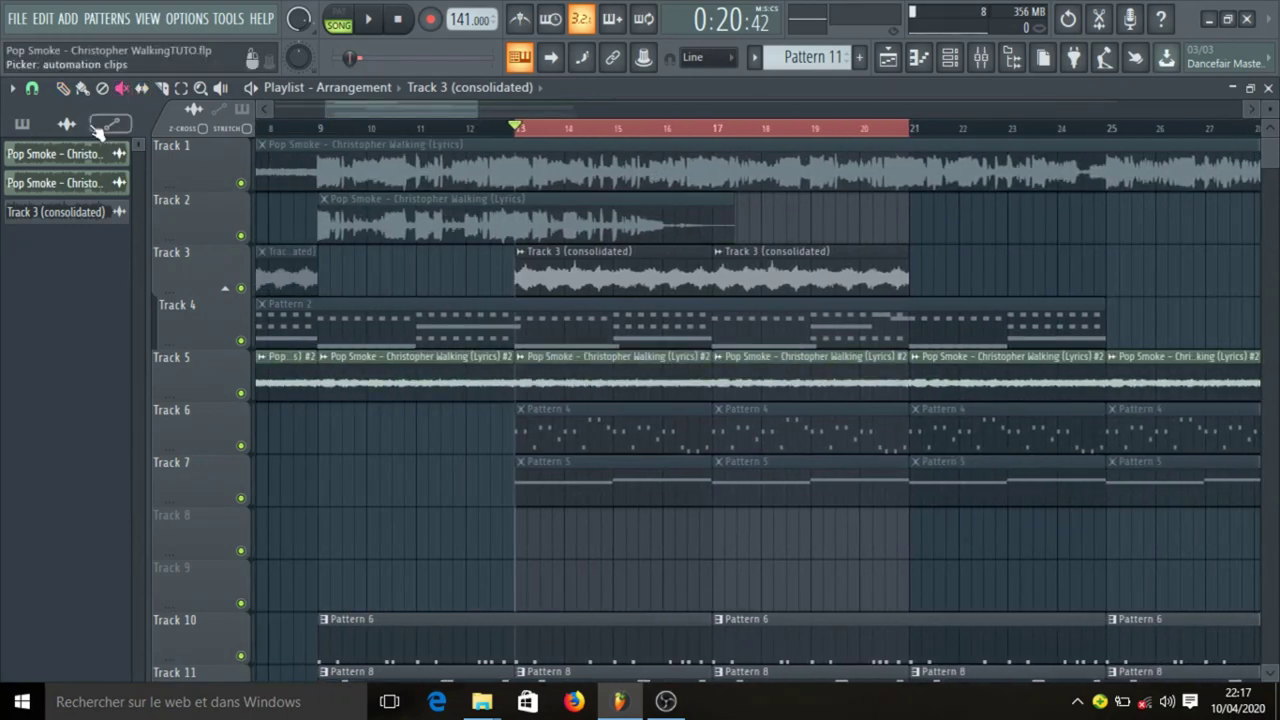
pyautogui.click(64, 89)
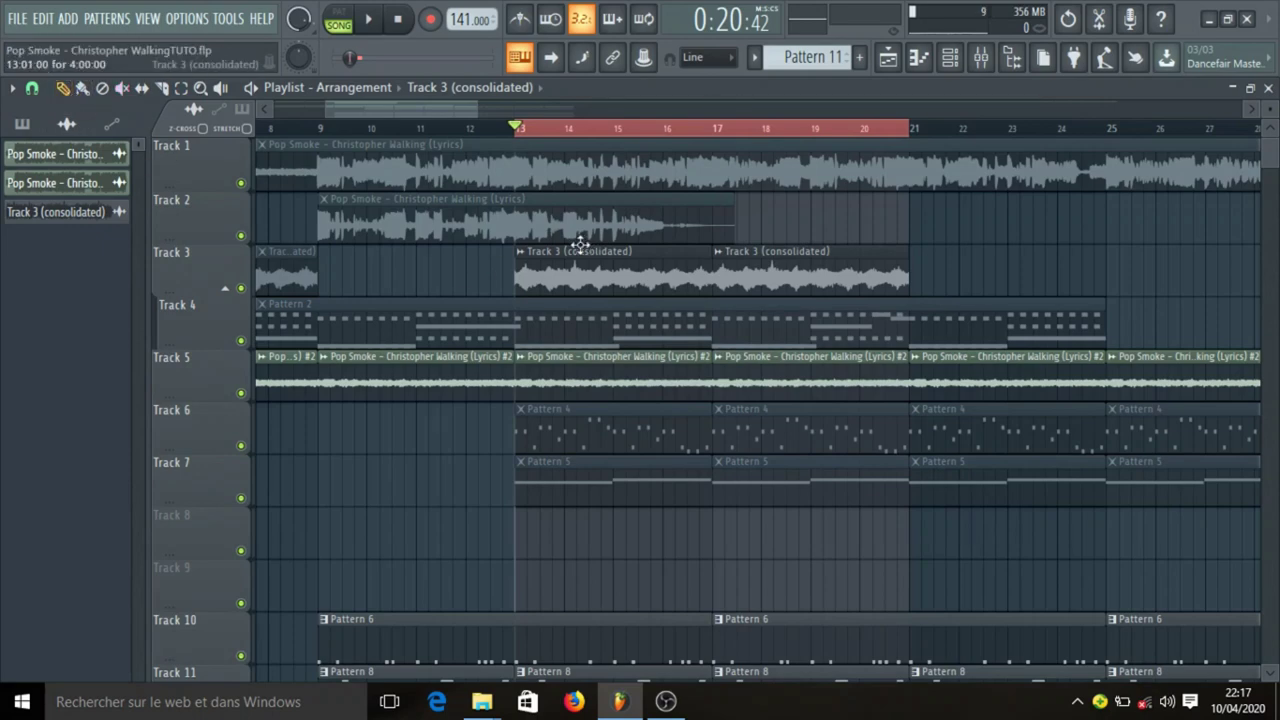
# Solo Track 5, play it with the metronome on, and re-enable Track 3 alongside it.
pyautogui.rightClick(241, 394)
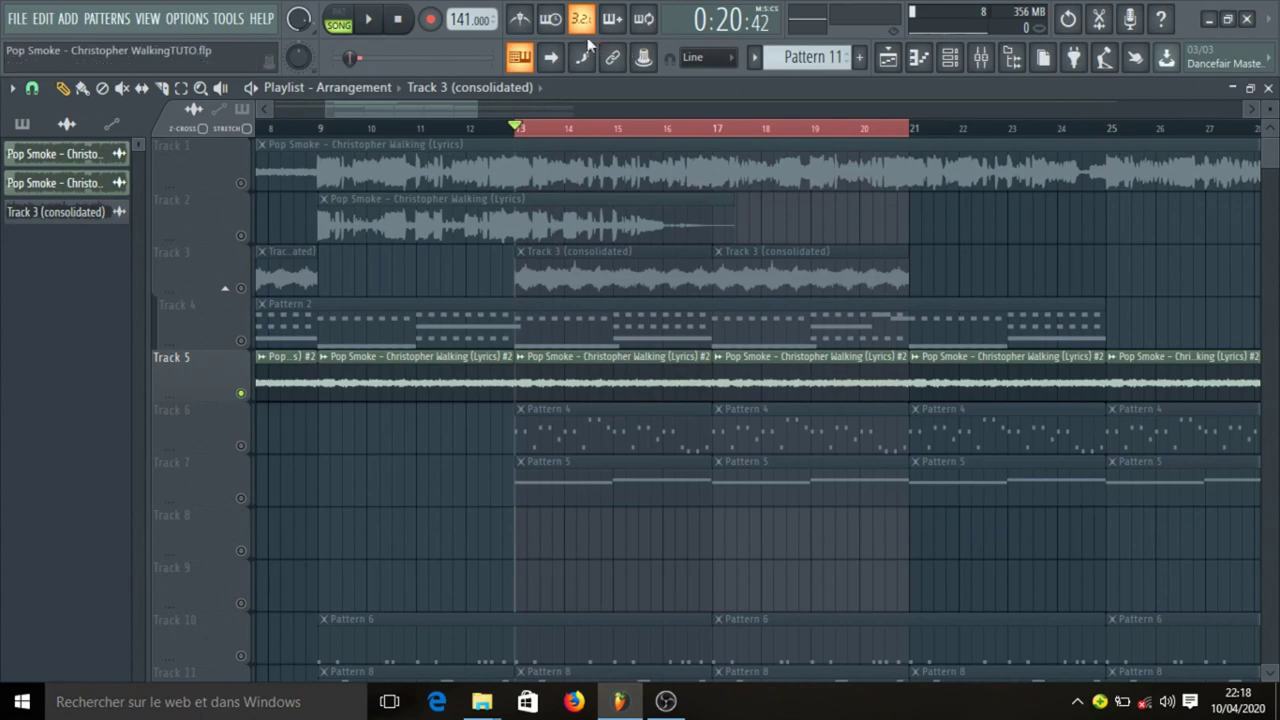
pyautogui.click(522, 19)
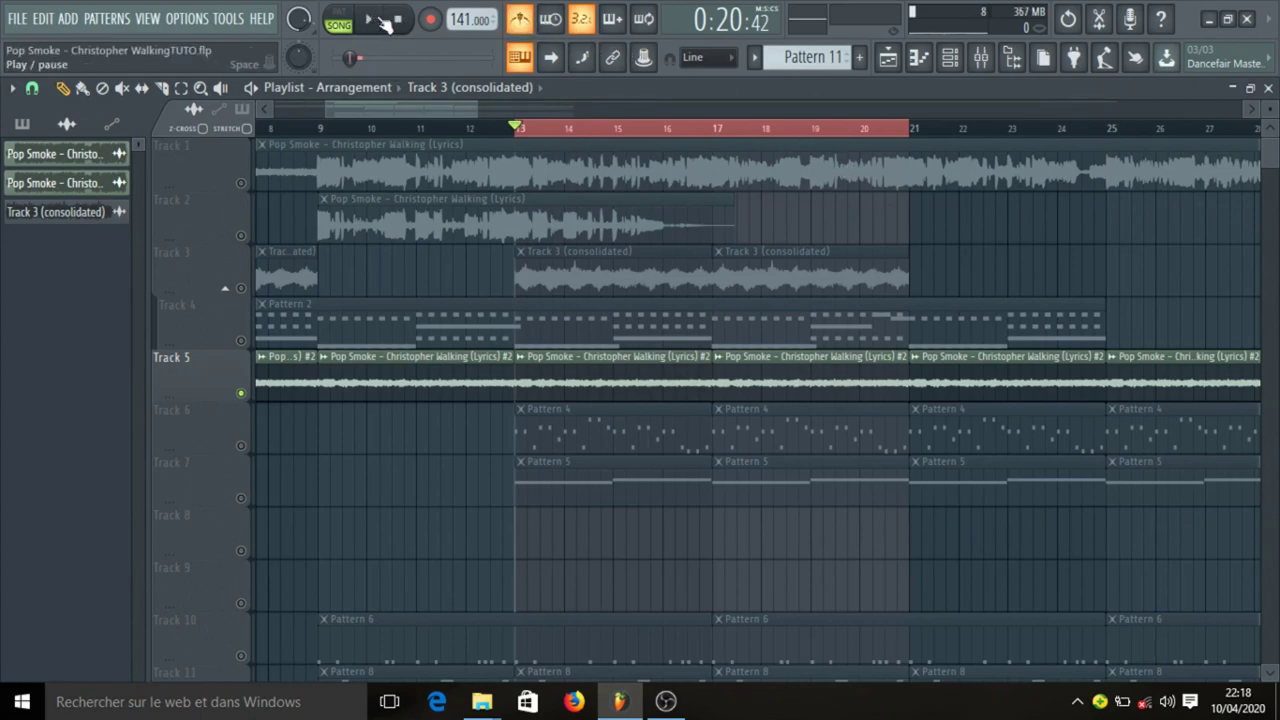
pyautogui.click(375, 19)
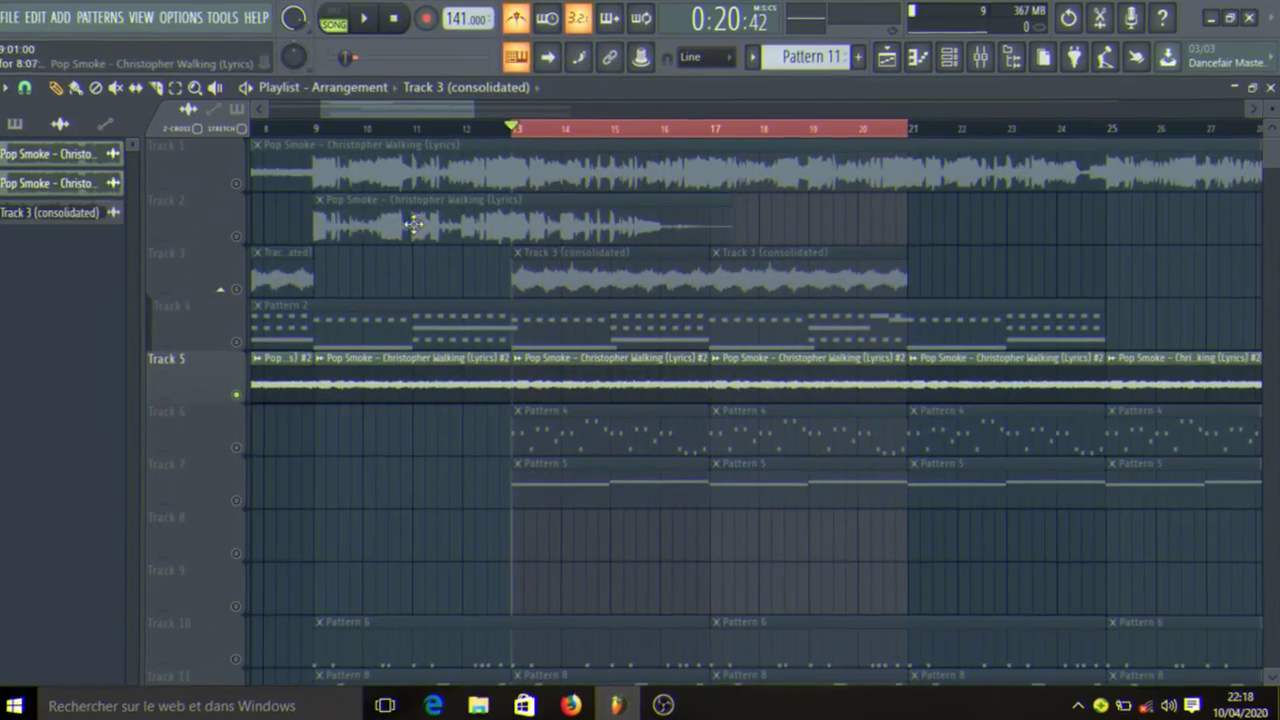
pyautogui.click(241, 287)
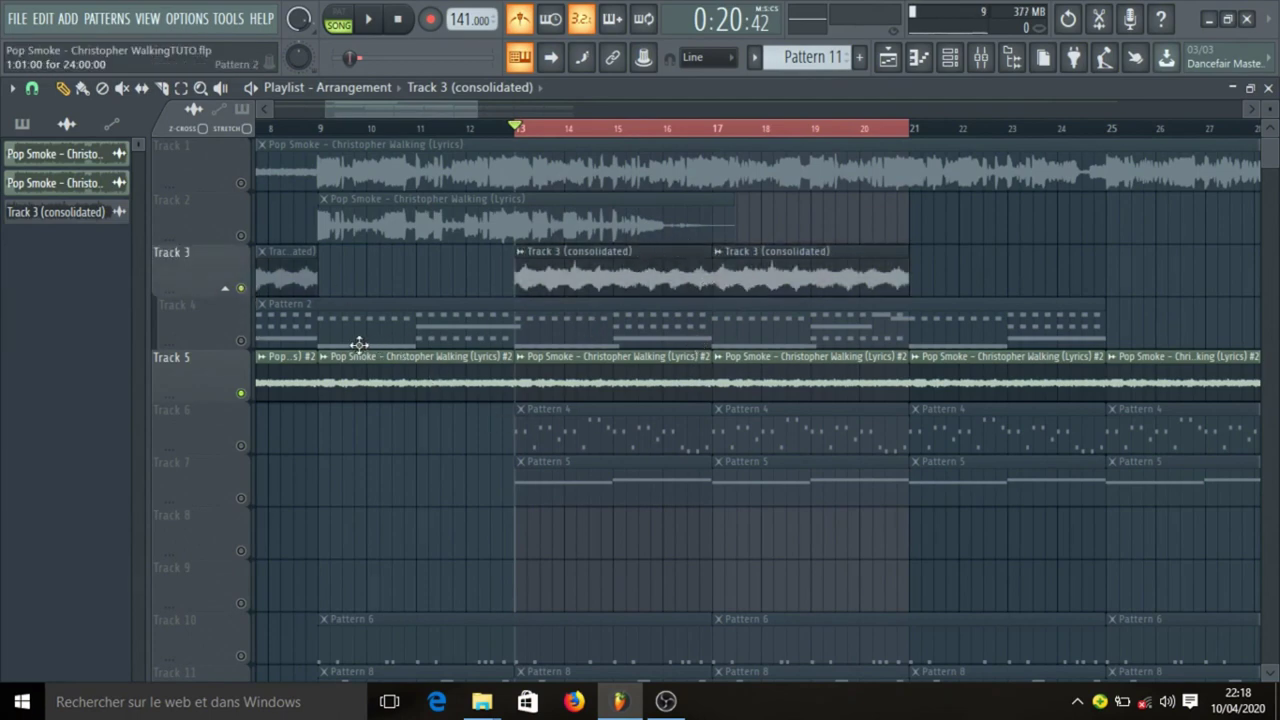
# Select Pattern 2 from the playlist, show the channel rack, and set playback to pattern mode.
pyautogui.click(689, 340)
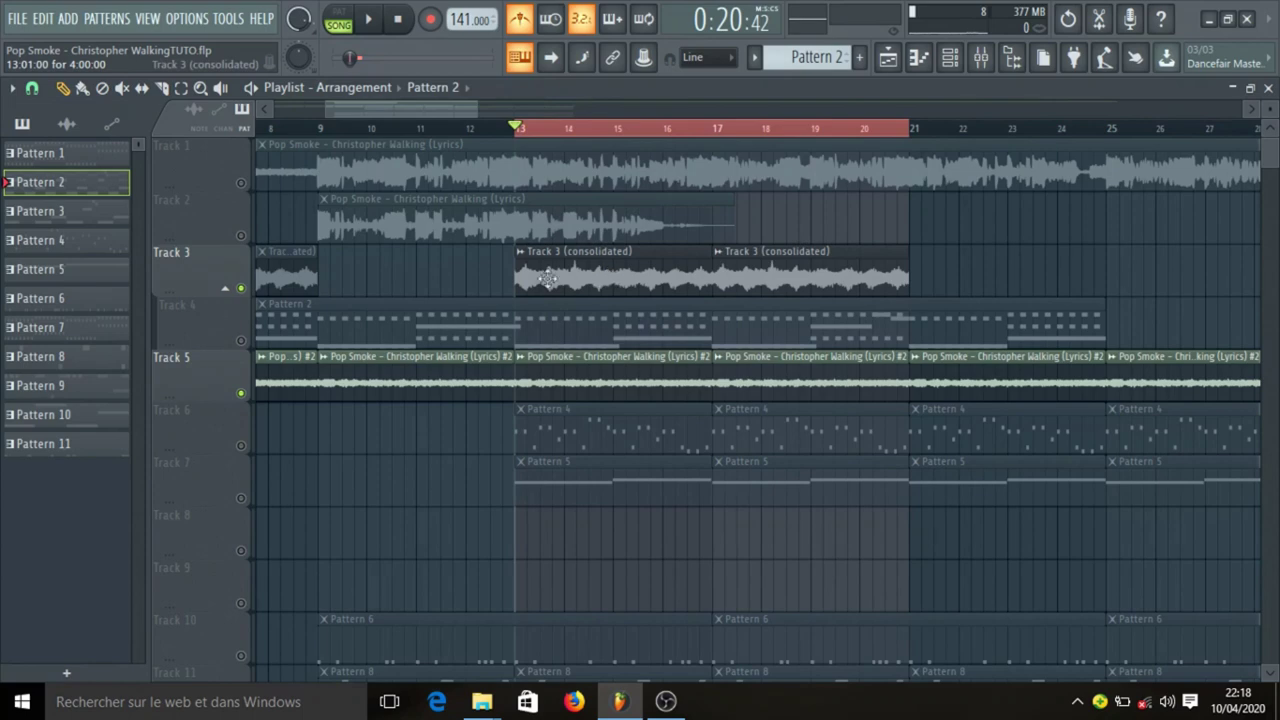
pyautogui.click(950, 57)
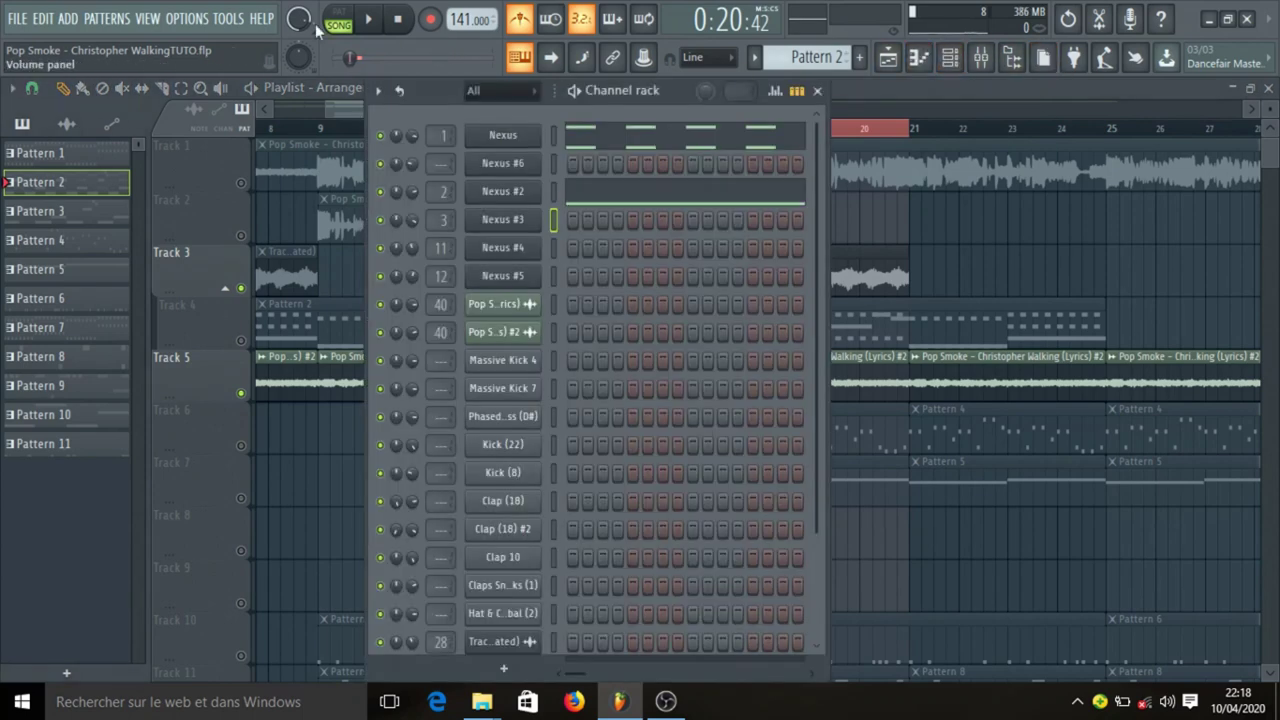
pyautogui.click(338, 20)
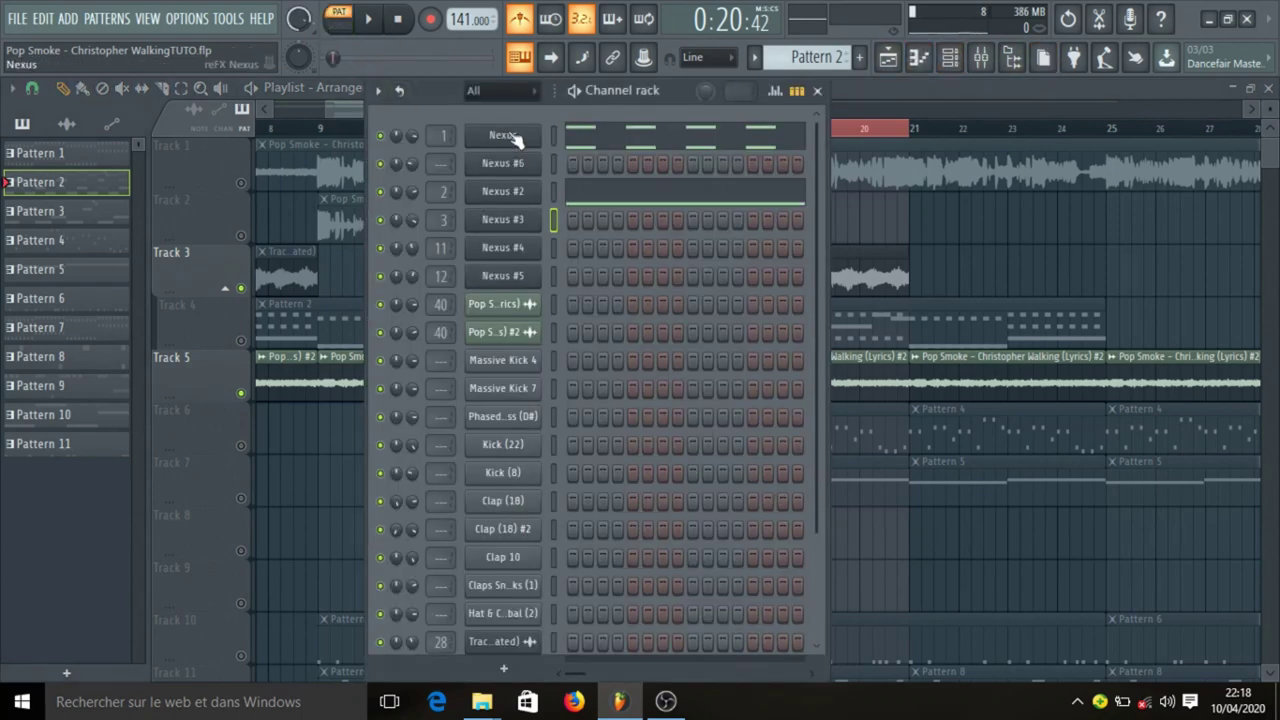
# Inspect the instrument of the first Nexus channel, close it, and solo that channel.
pyautogui.click(510, 136)
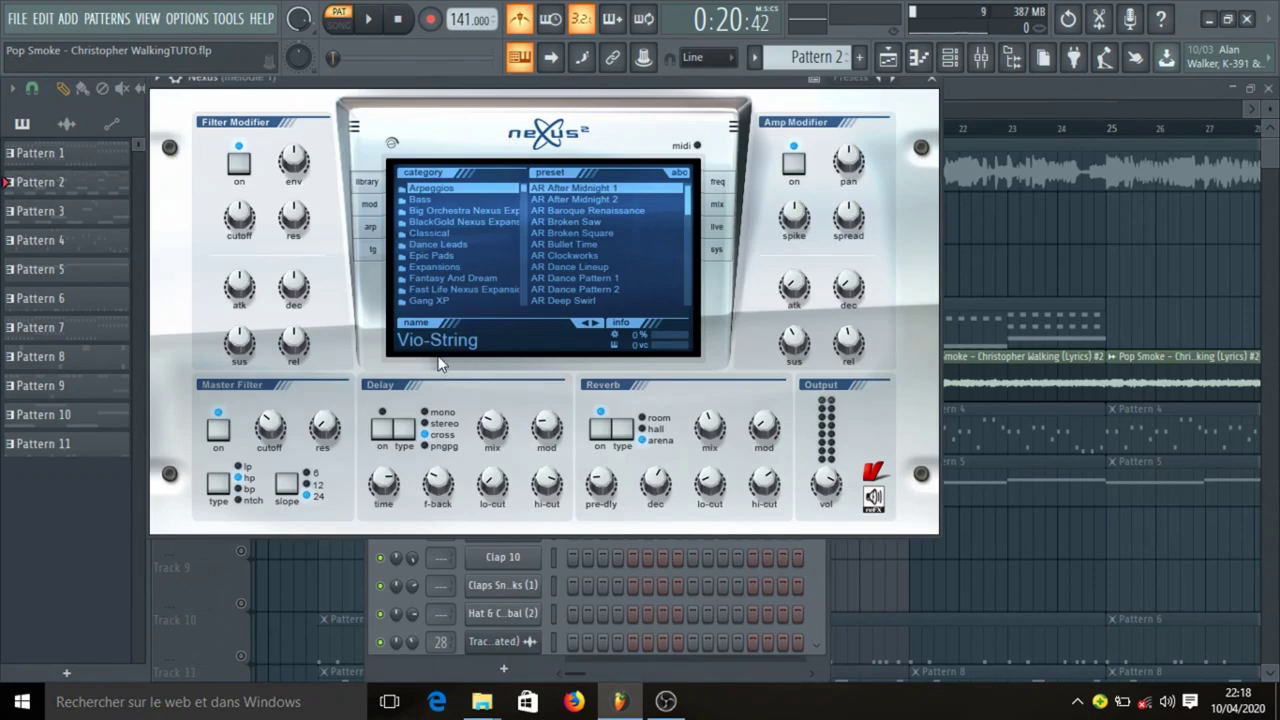
pyautogui.click(931, 78)
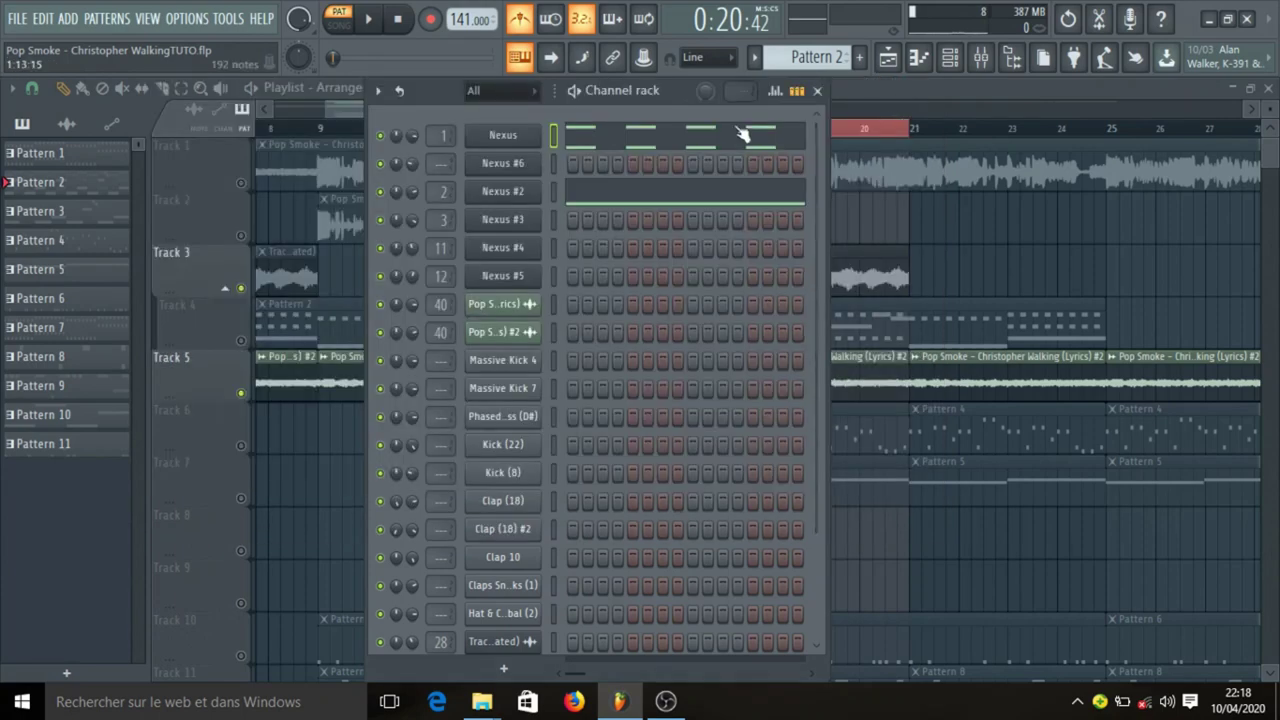
pyautogui.rightClick(380, 133)
pyautogui.click(407, 148)
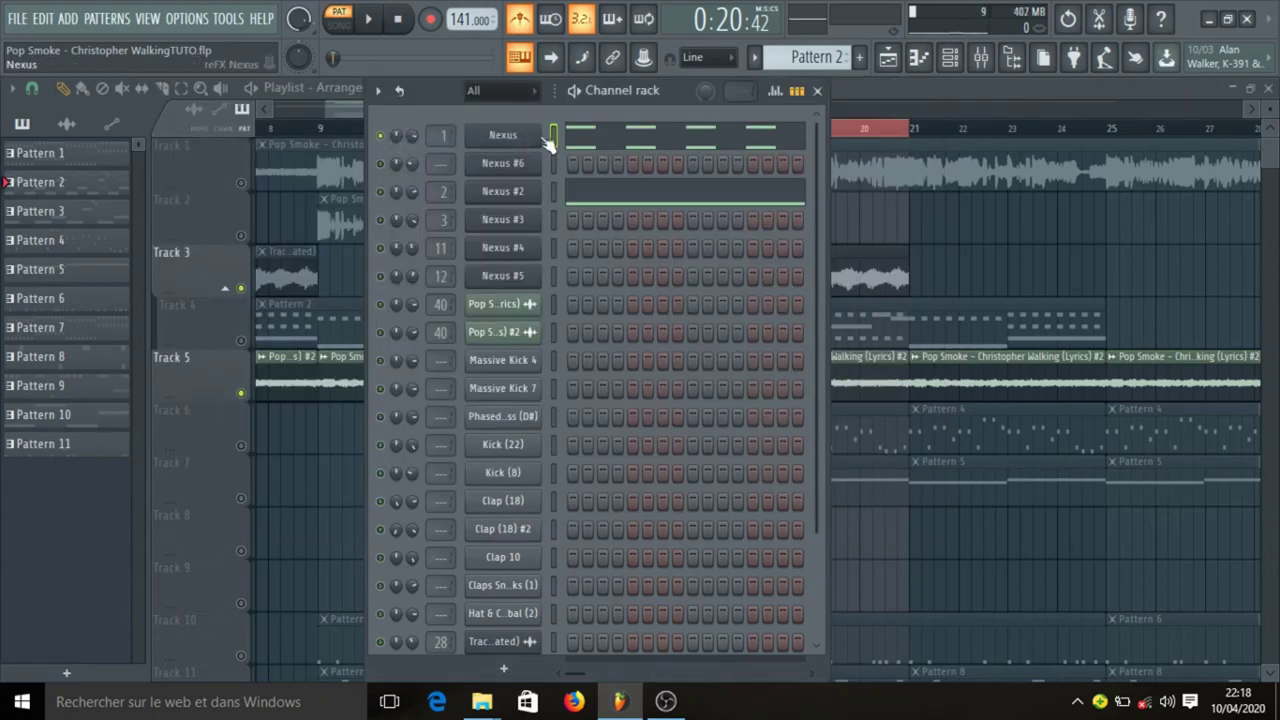
# Look over the mixer, checking the effect slots of the Master, Drums and Track 3 (consolidated) inserts.
pyautogui.click(982, 68)
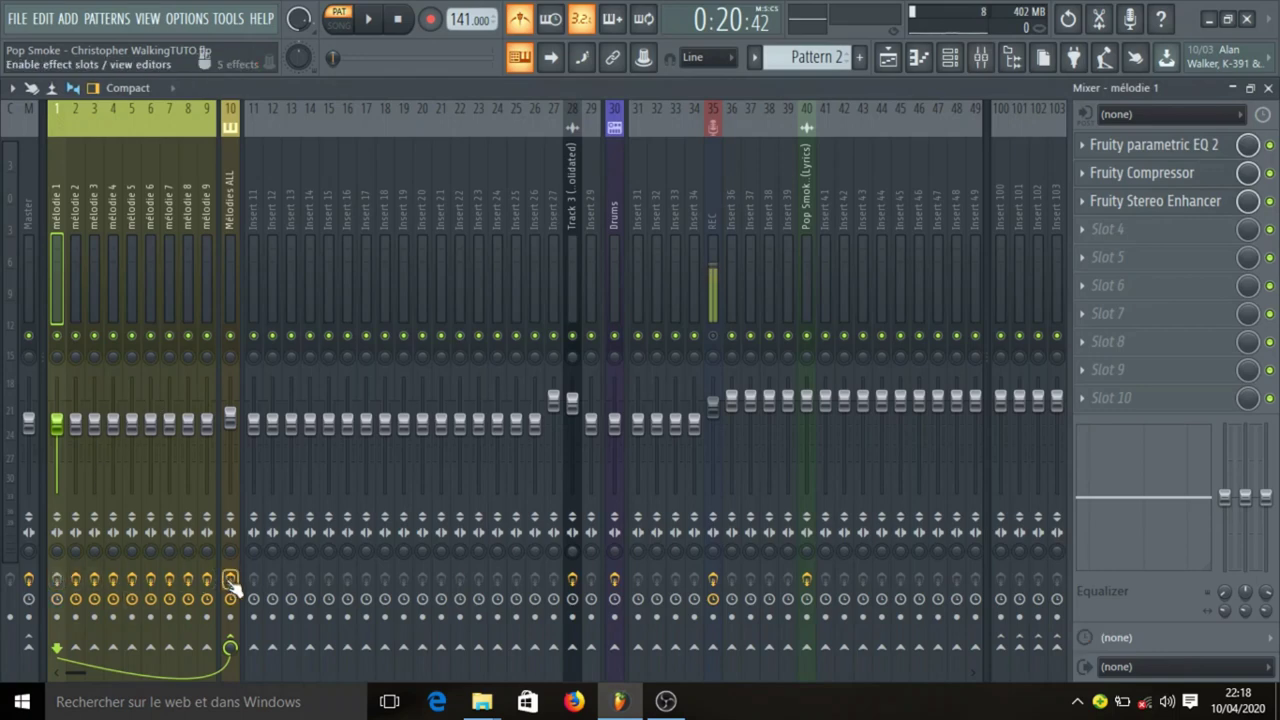
pyautogui.click(17, 226)
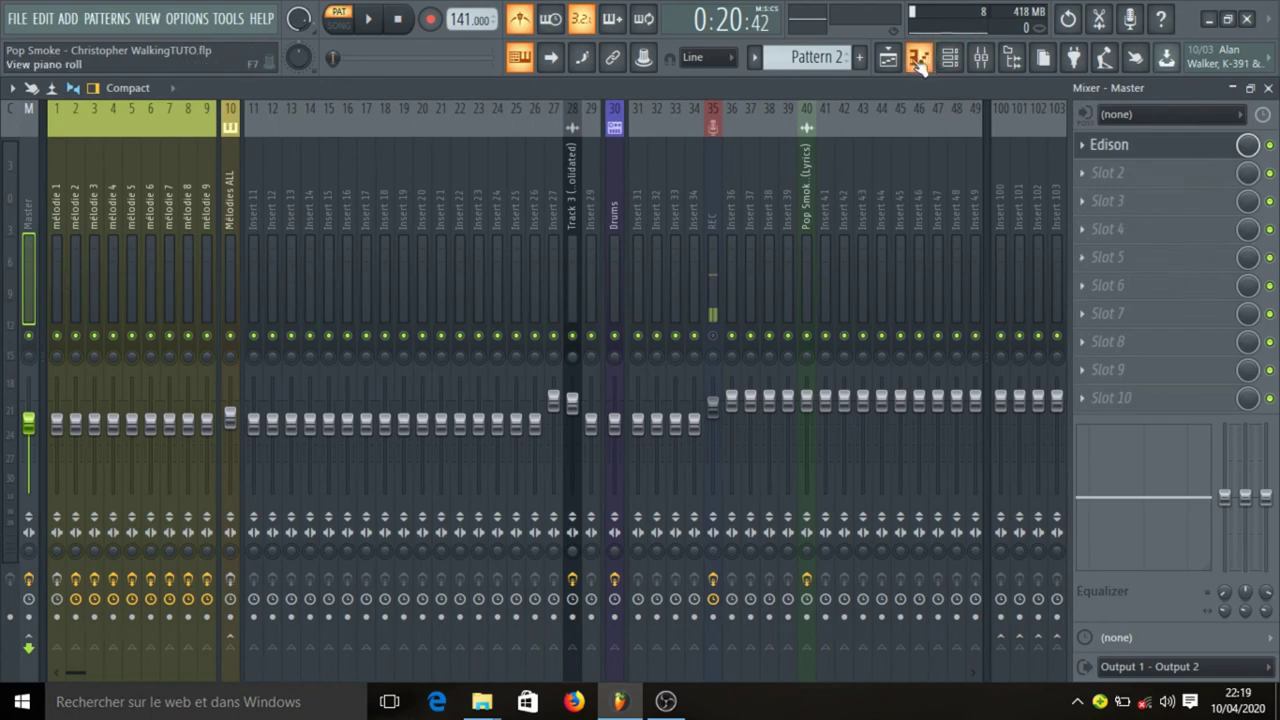
pyautogui.click(614, 215)
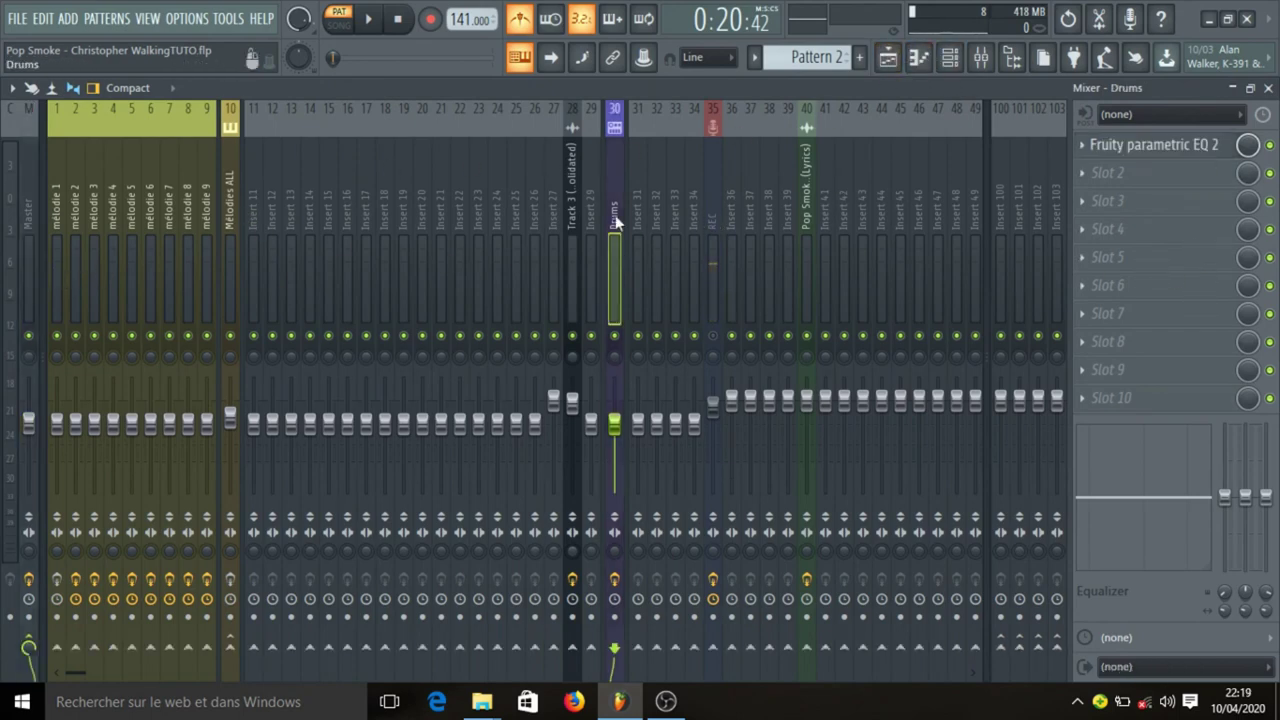
pyautogui.click(573, 178)
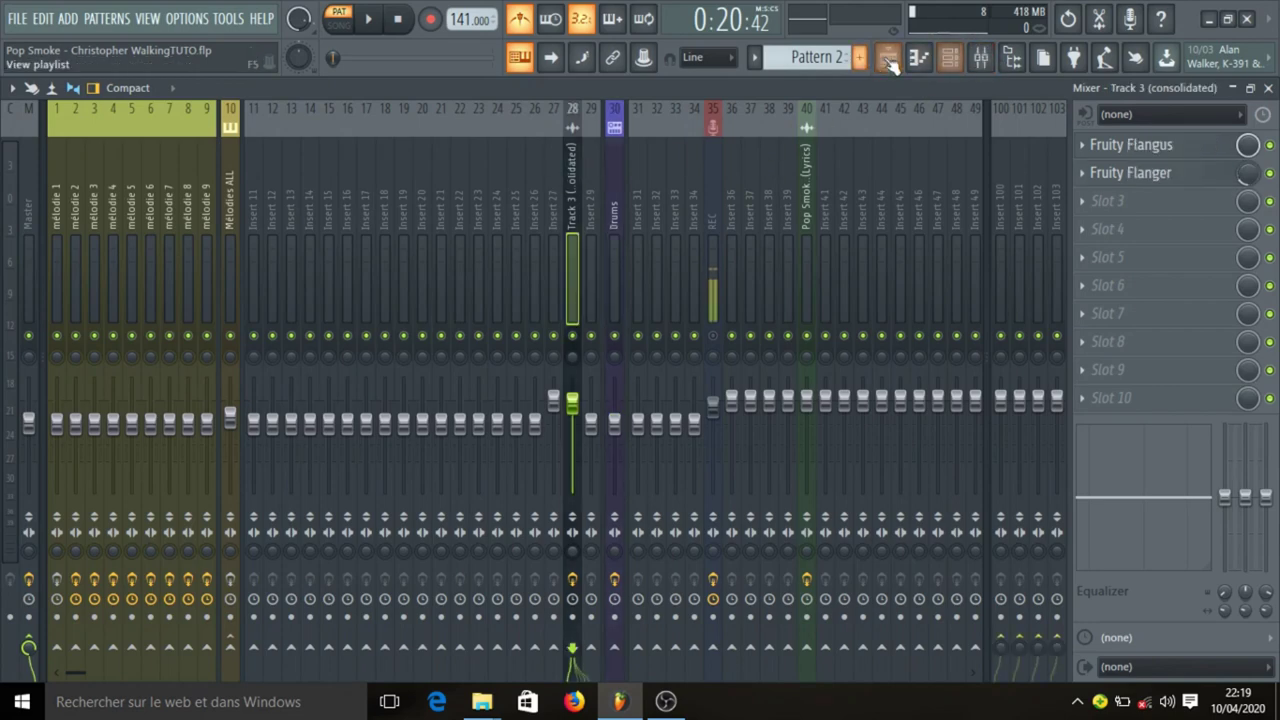
# Display the Nexus notes of Pattern 2 in the piano roll, play them, and stop playback.
pyautogui.click(888, 57)
pyautogui.click(919, 57)
pyautogui.click(368, 19)
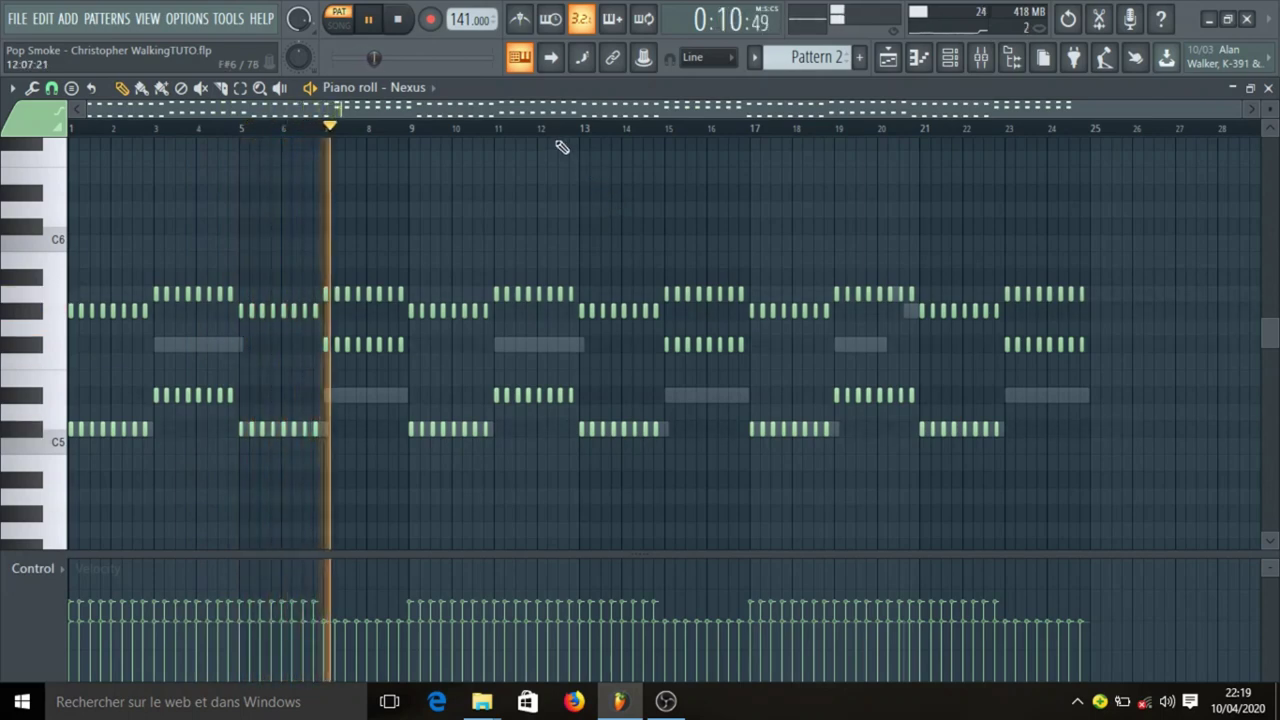
pyautogui.click(401, 20)
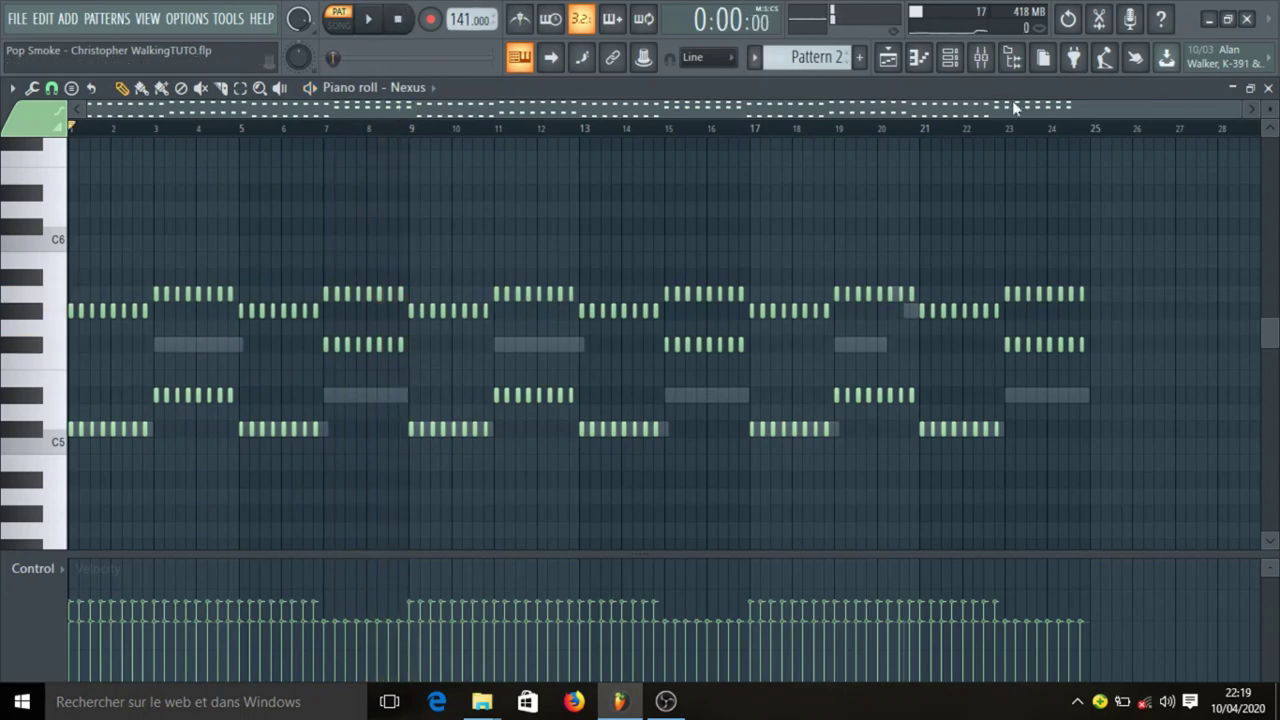
# Review the Fruity parametric EQ 2 and Fruity Compressor settings on the mélodie 1 mixer insert.
pyautogui.click(983, 59)
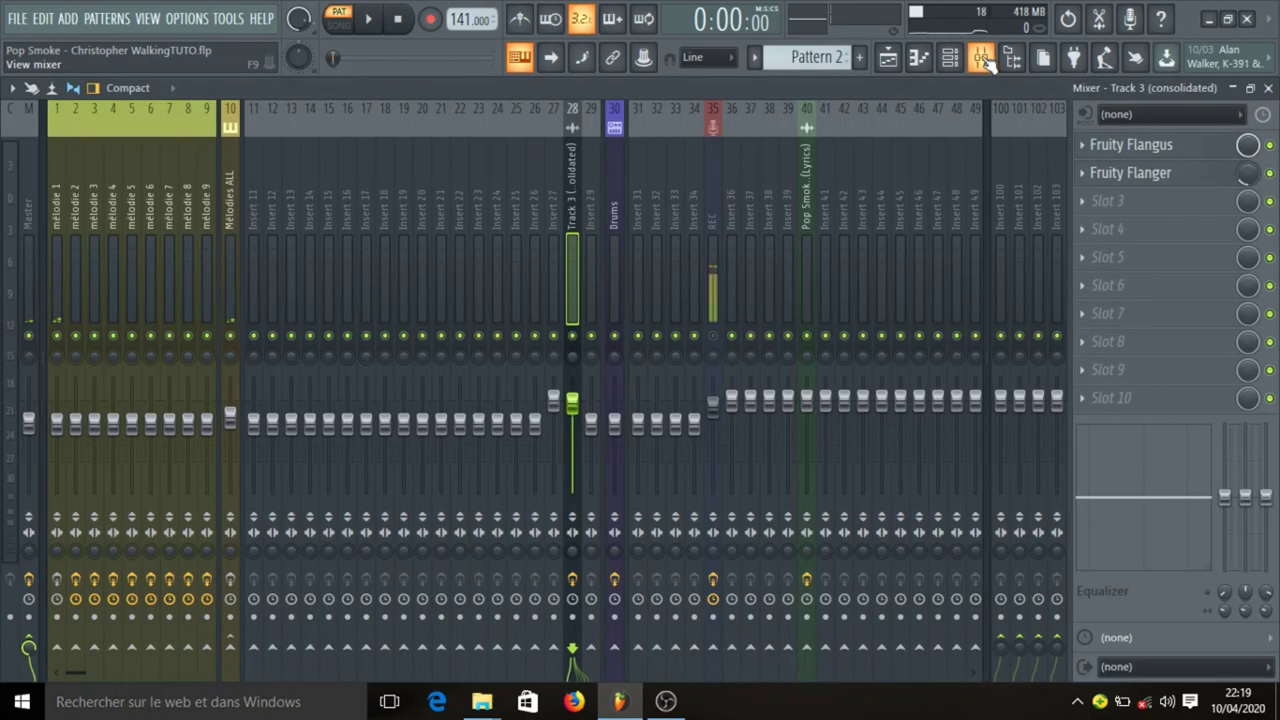
pyautogui.click(61, 252)
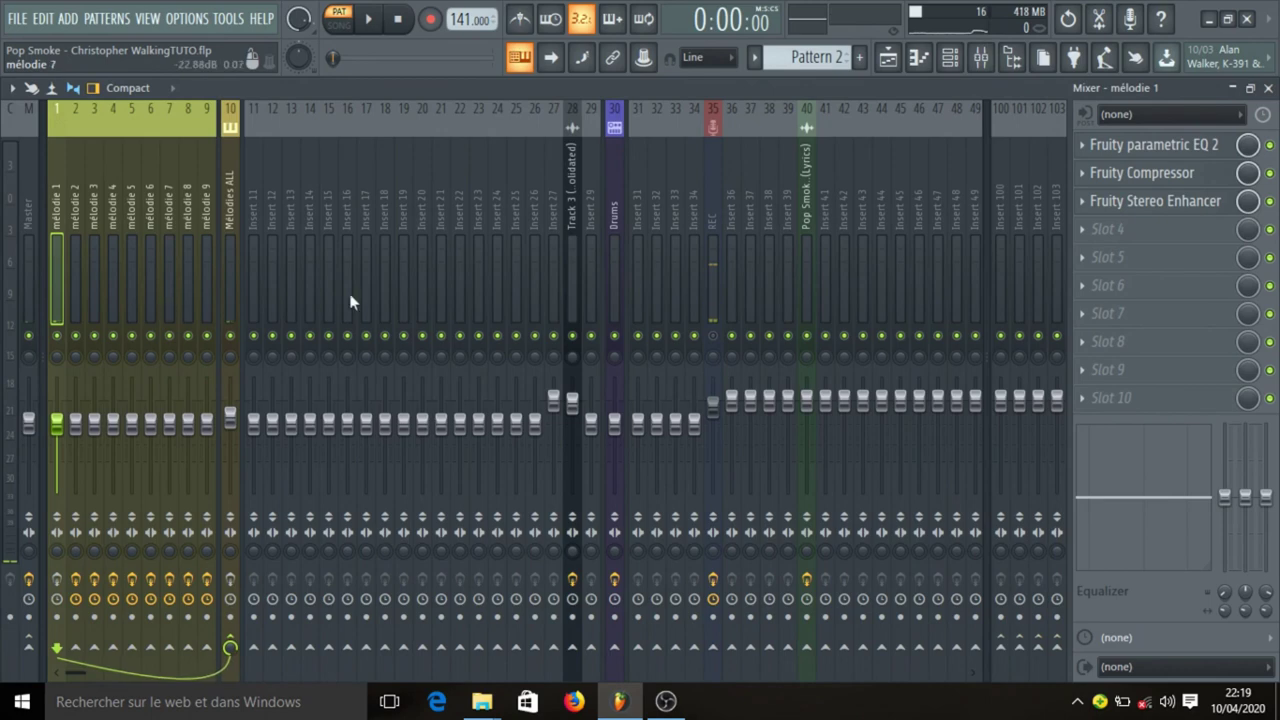
pyautogui.click(1175, 152)
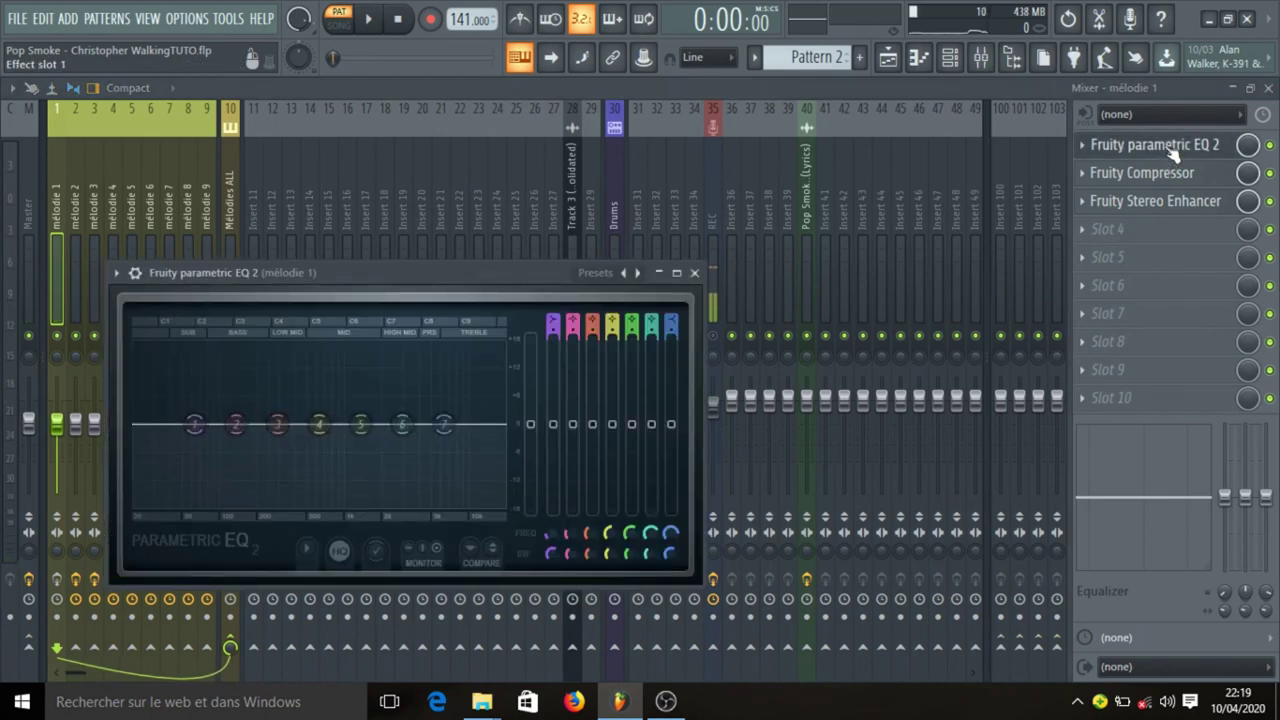
pyautogui.click(1175, 152)
pyautogui.click(1180, 174)
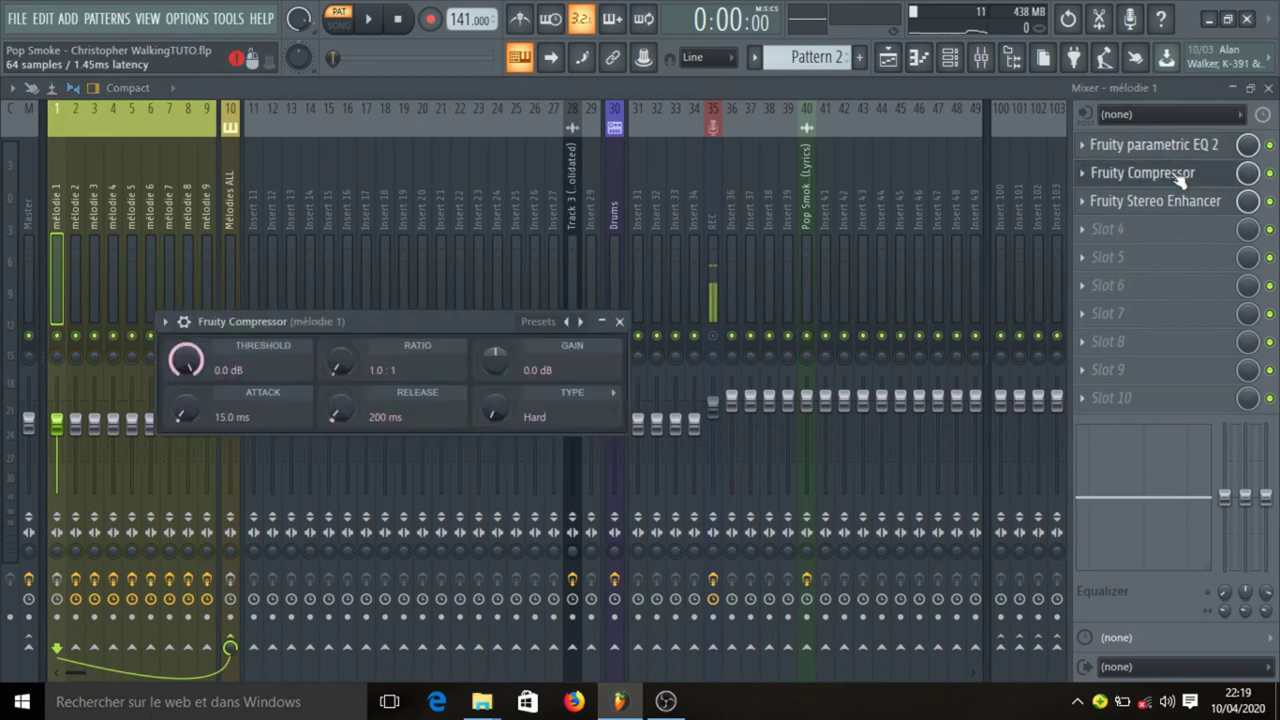
pyautogui.click(1180, 174)
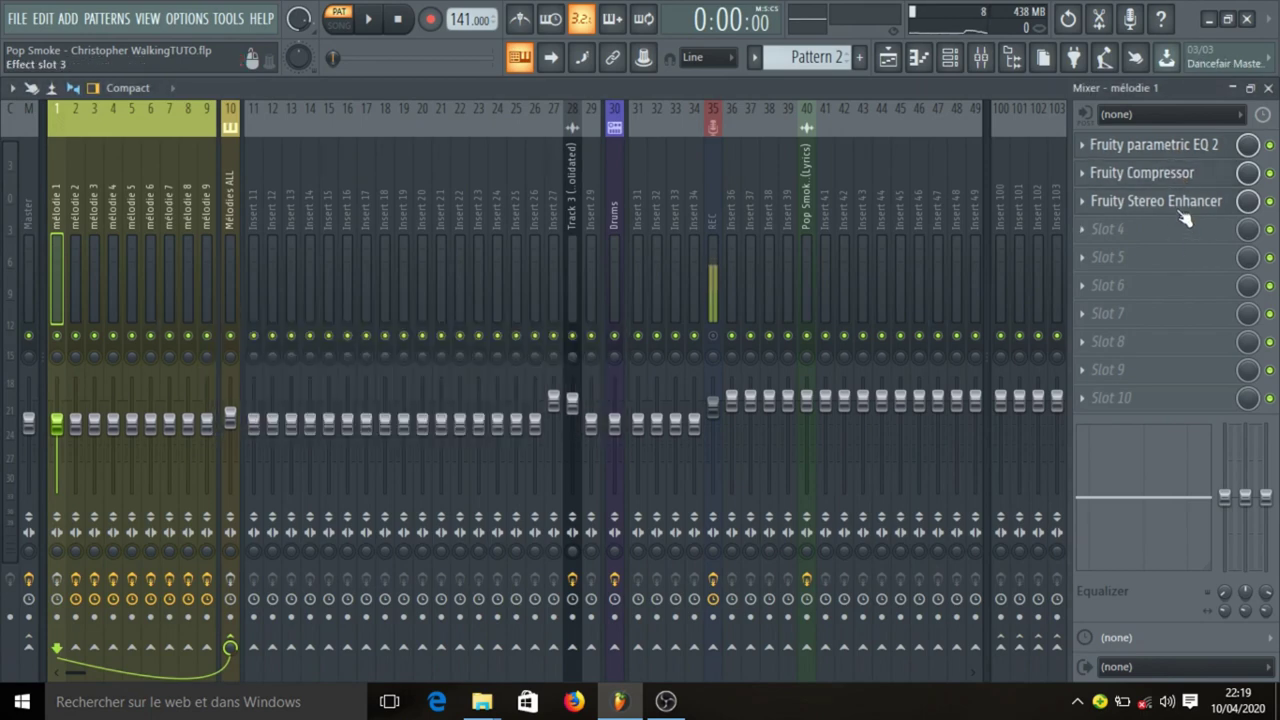
# Check the Fruity Stereo Enhancer and its preset list on mélodie 1, and play Pattern 2 through the effects.
pyautogui.click(1180, 203)
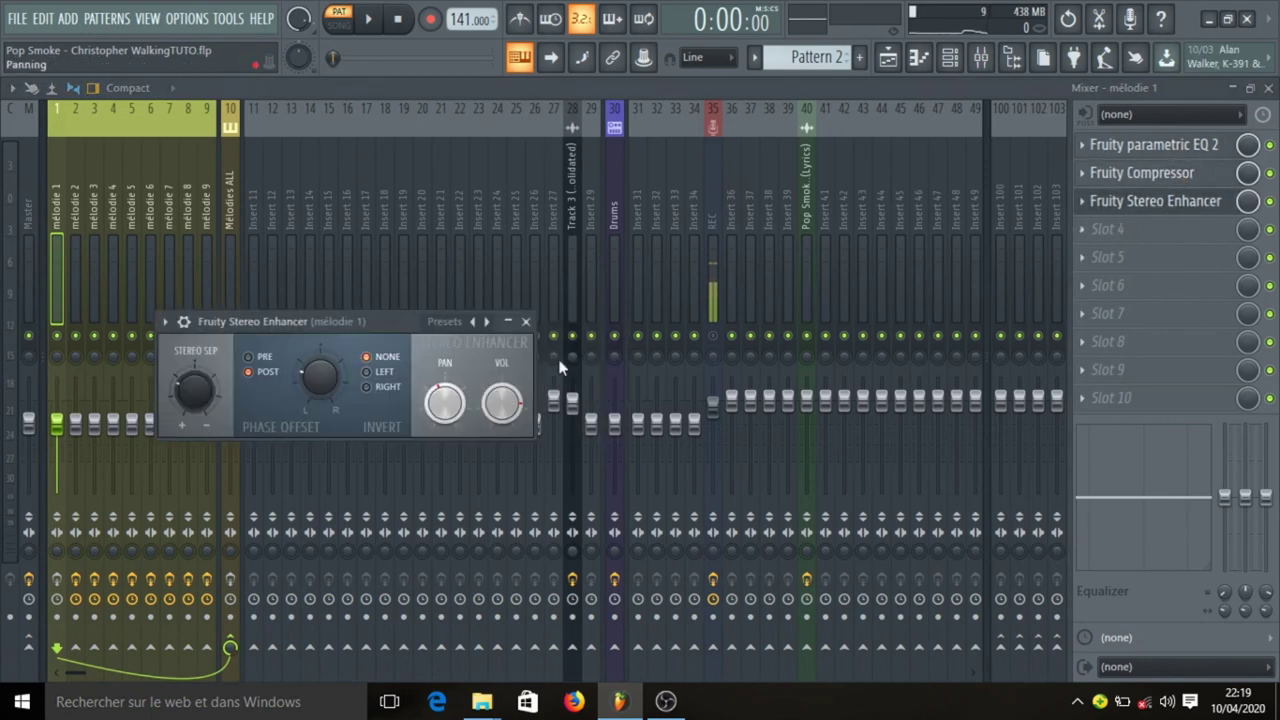
pyautogui.rightClick(487, 323)
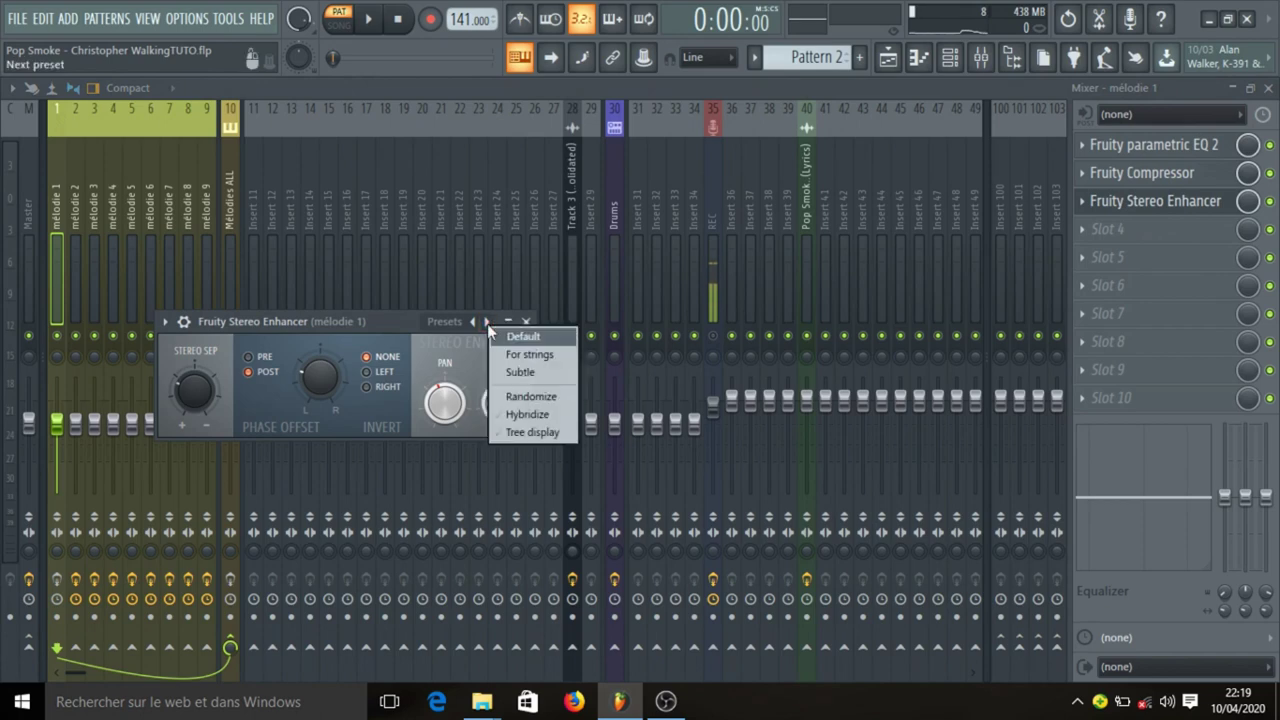
pyautogui.click(395, 322)
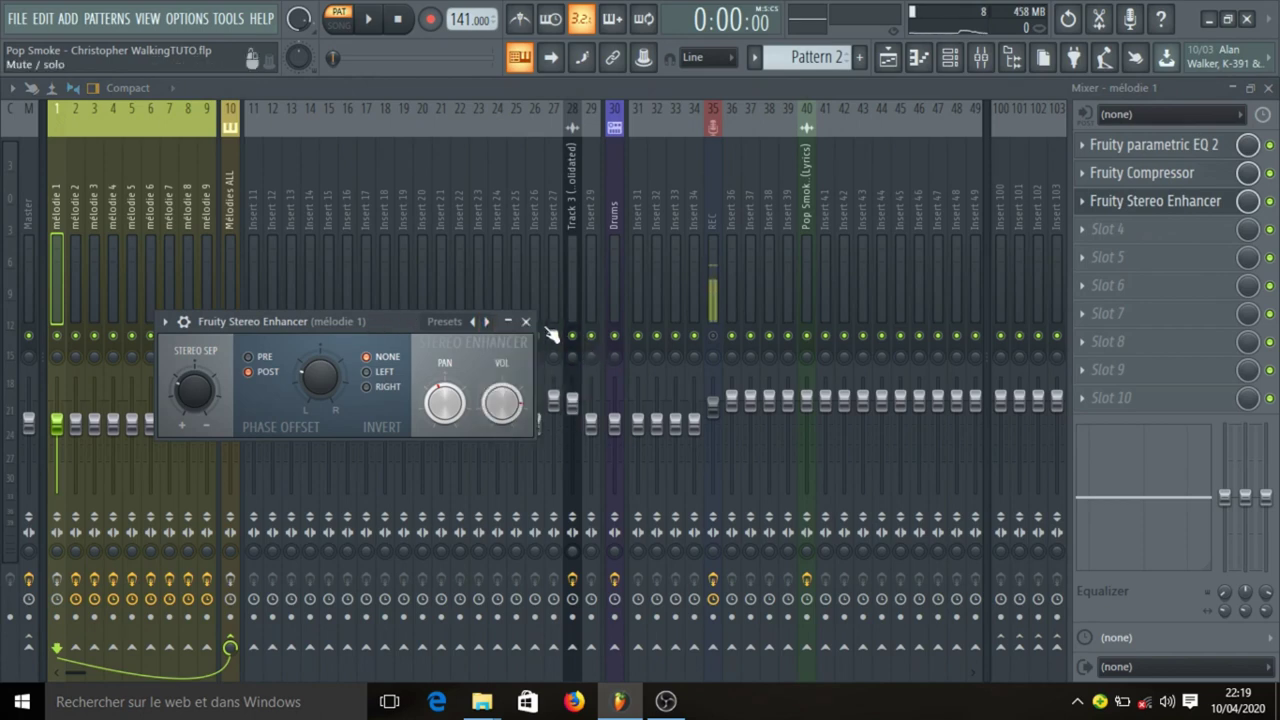
pyautogui.click(526, 321)
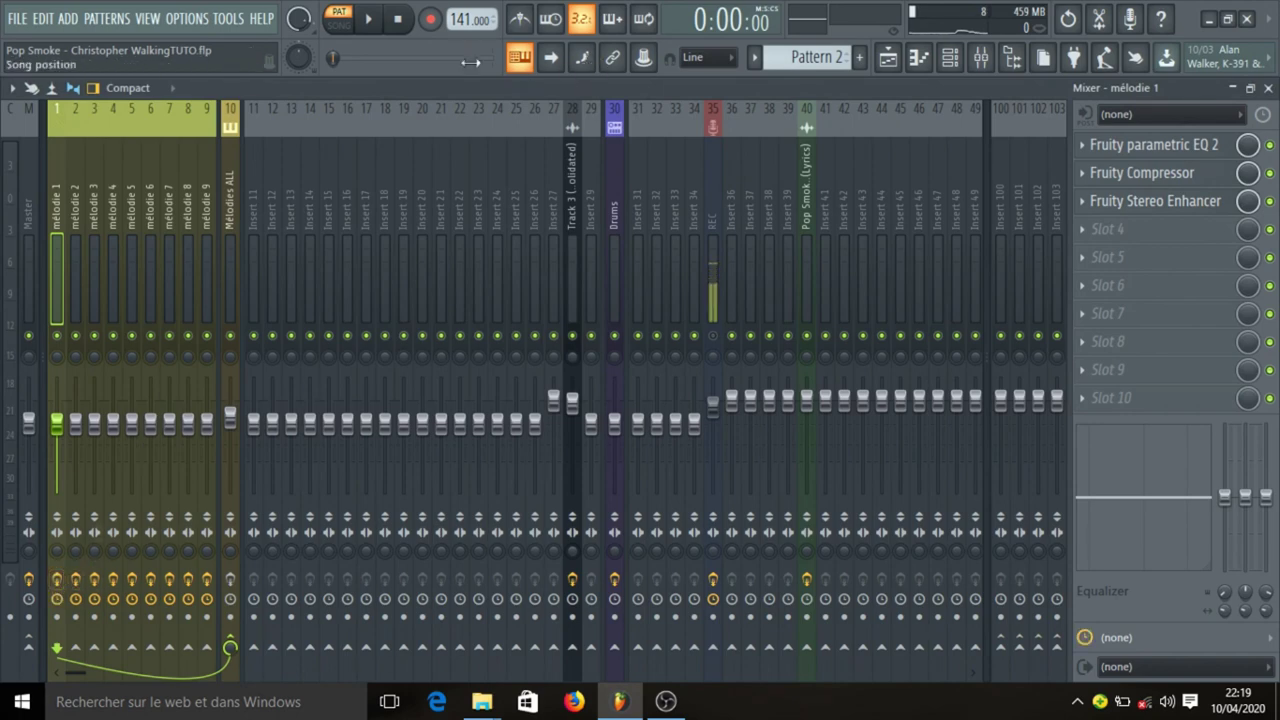
pyautogui.click(372, 18)
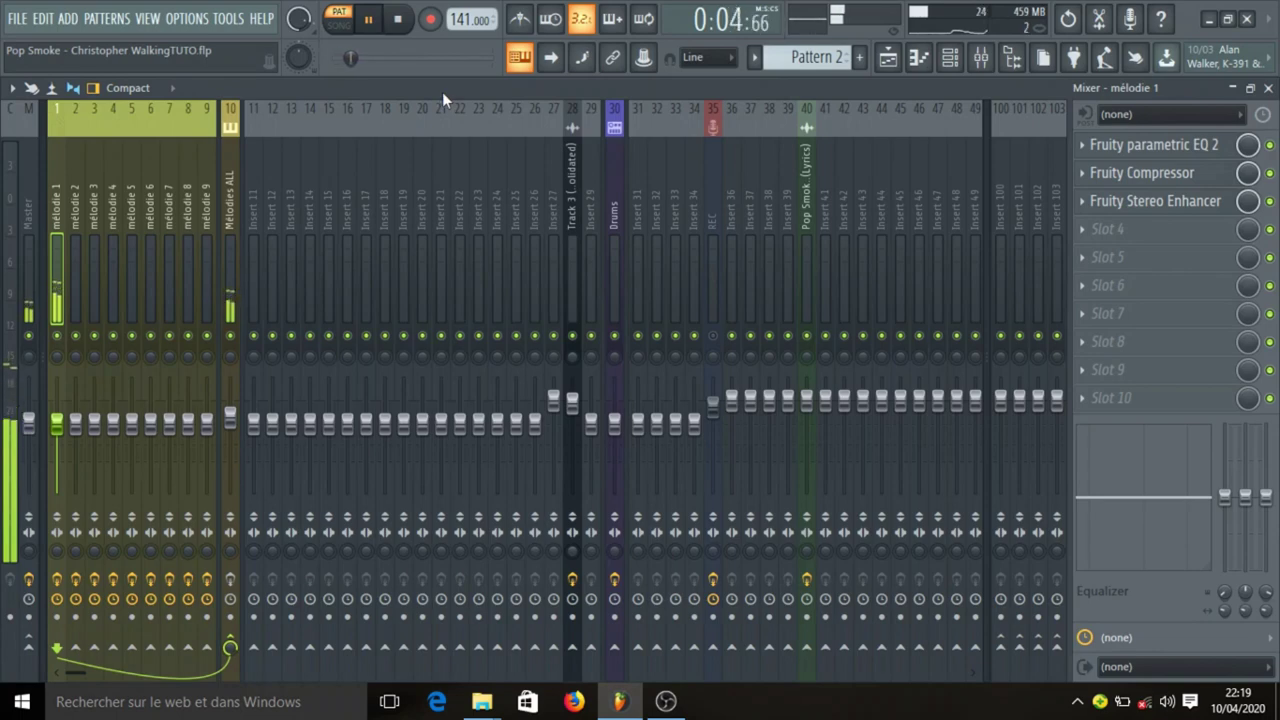
pyautogui.click(400, 20)
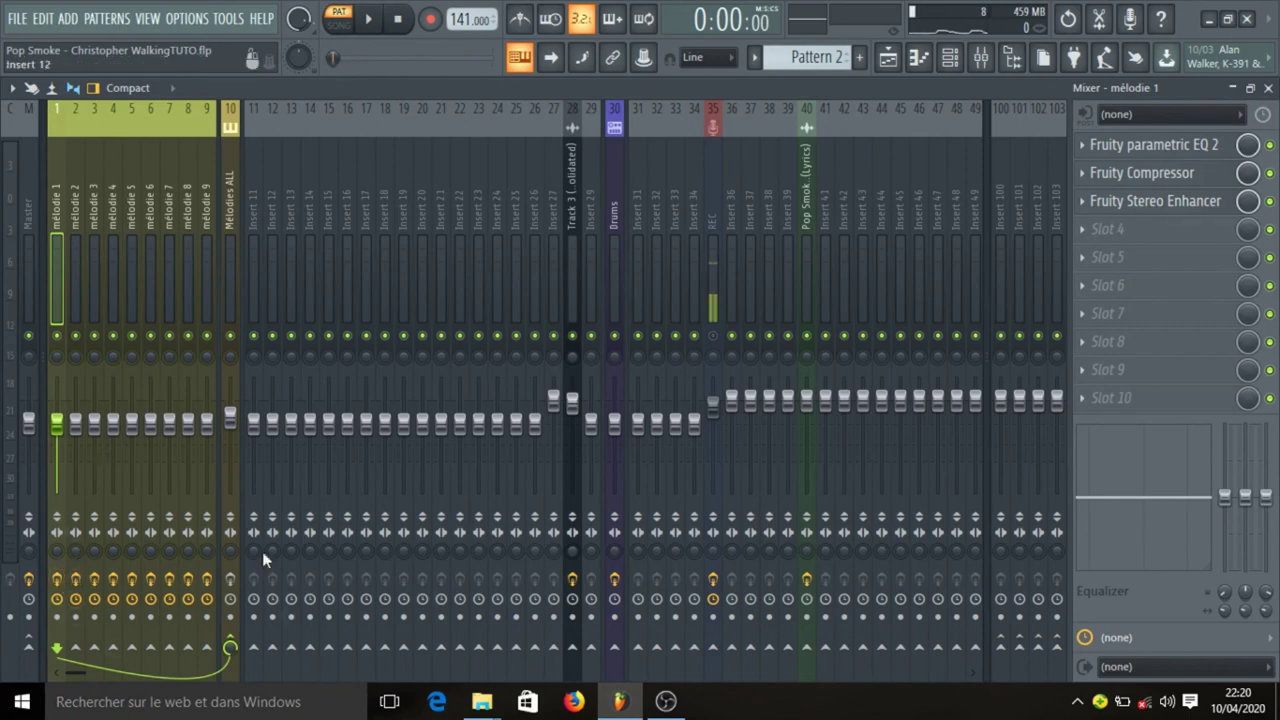
# Review the first parametric EQ, the compressor and the iZotope Vinyl settings on the Mélodies ALL insert.
pyautogui.click(235, 241)
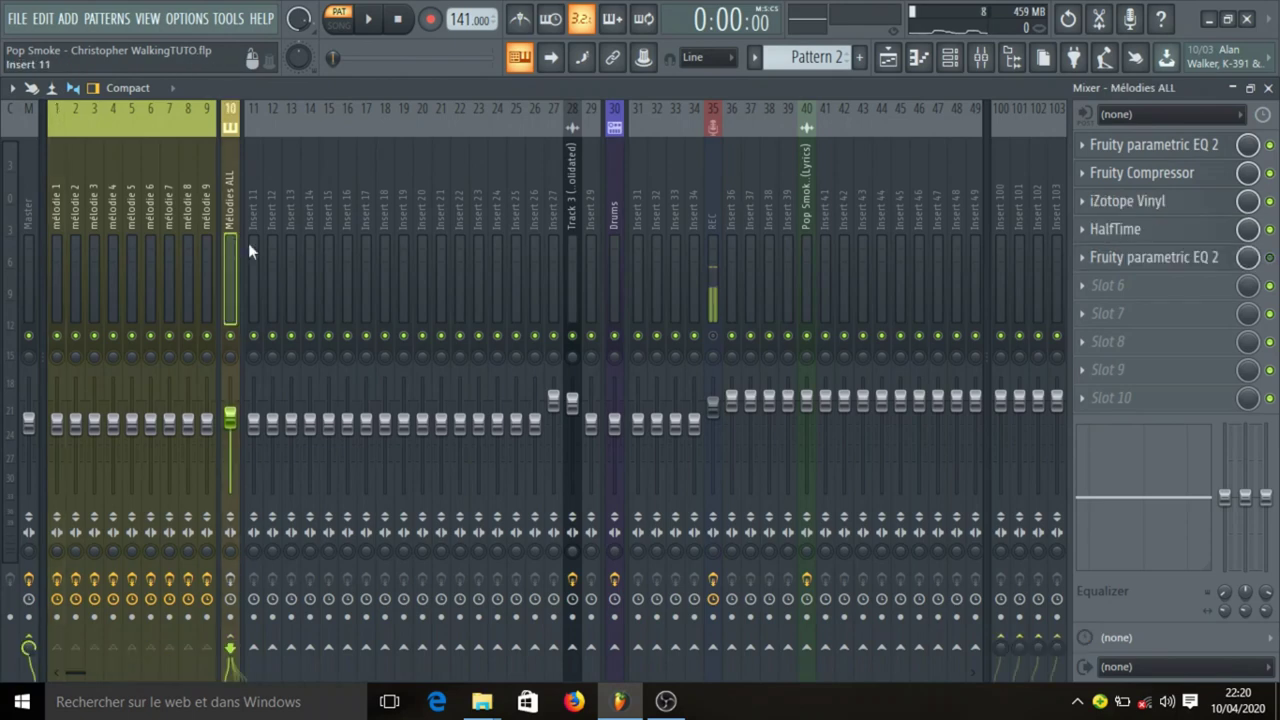
pyautogui.click(1175, 145)
pyautogui.click(1175, 145)
pyautogui.click(1178, 184)
pyautogui.click(1178, 185)
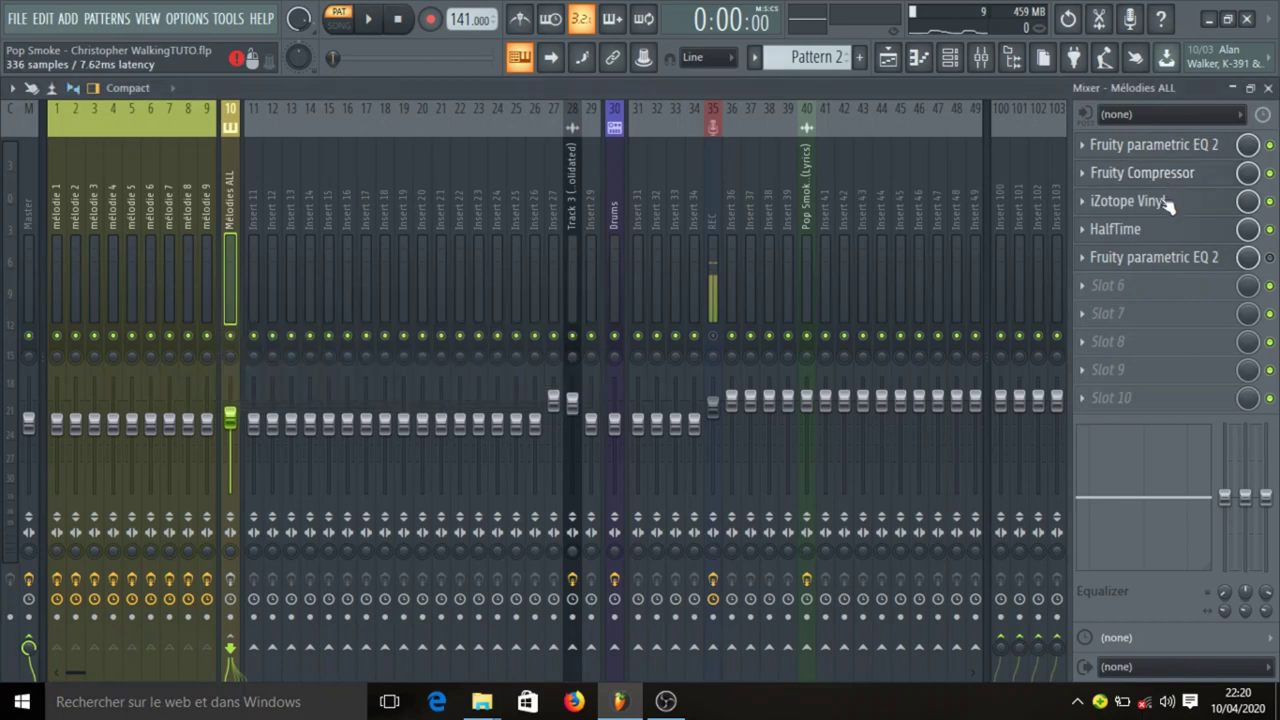
pyautogui.click(1143, 203)
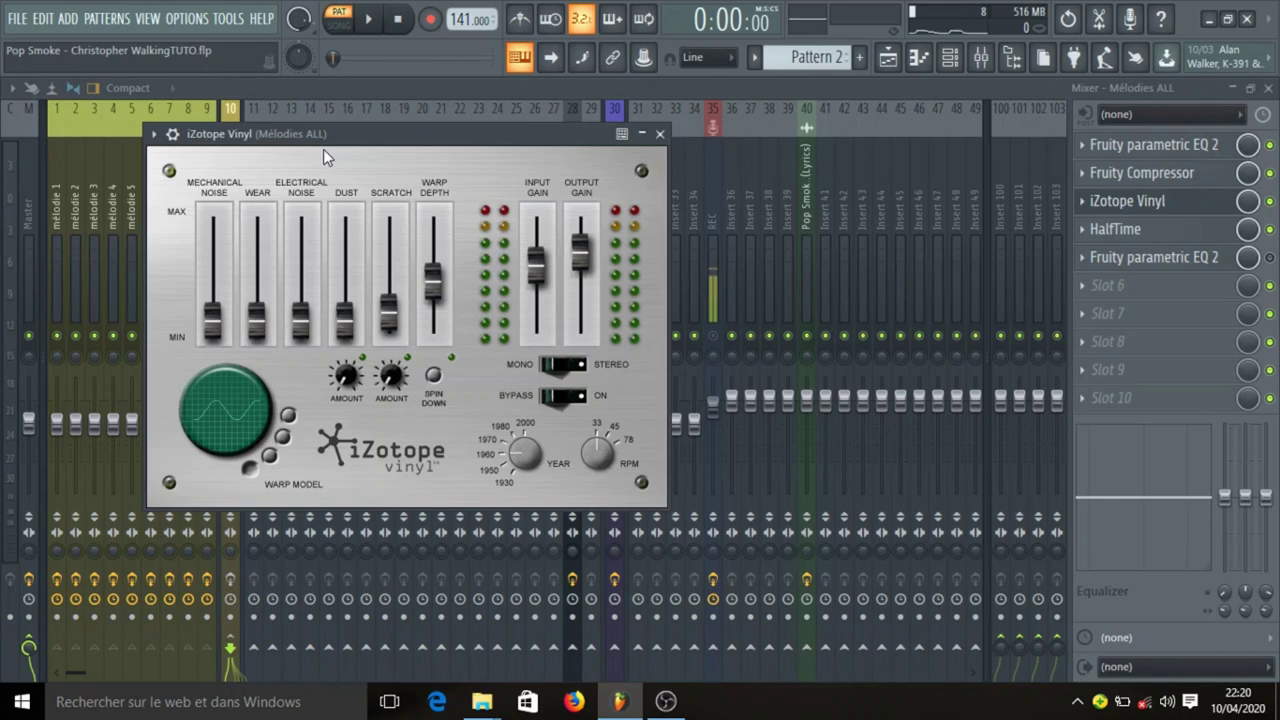
pyautogui.moveTo(368, 136); pyautogui.dragTo(430, 130)
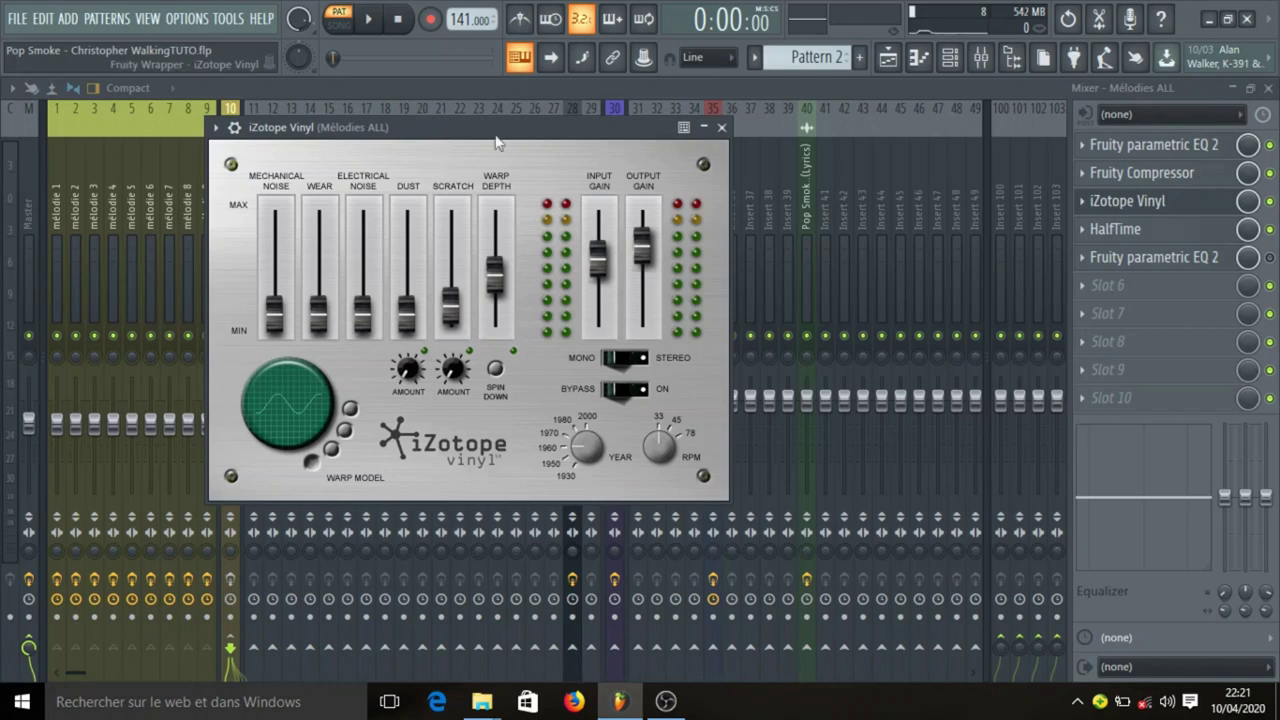
# Review the second Fruity parametric EQ 2 on the Mélodies ALL insert and close its window.
pyautogui.click(721, 127)
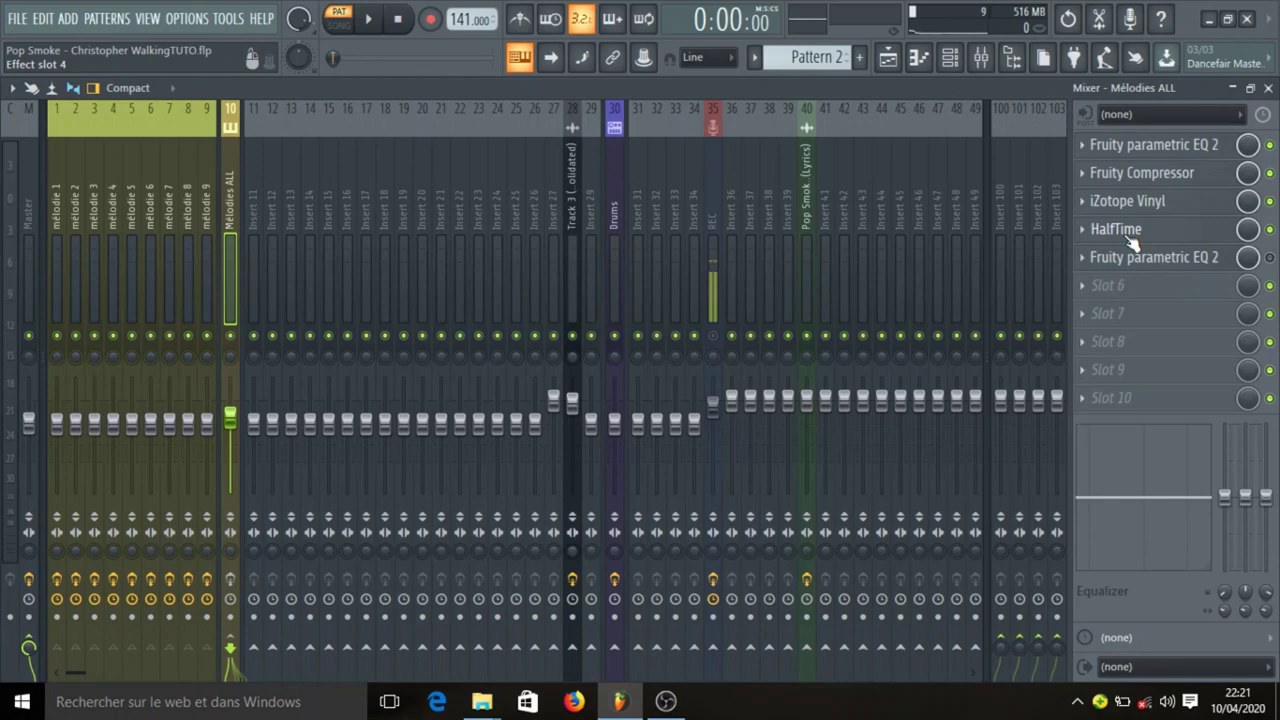
pyautogui.click(1168, 259)
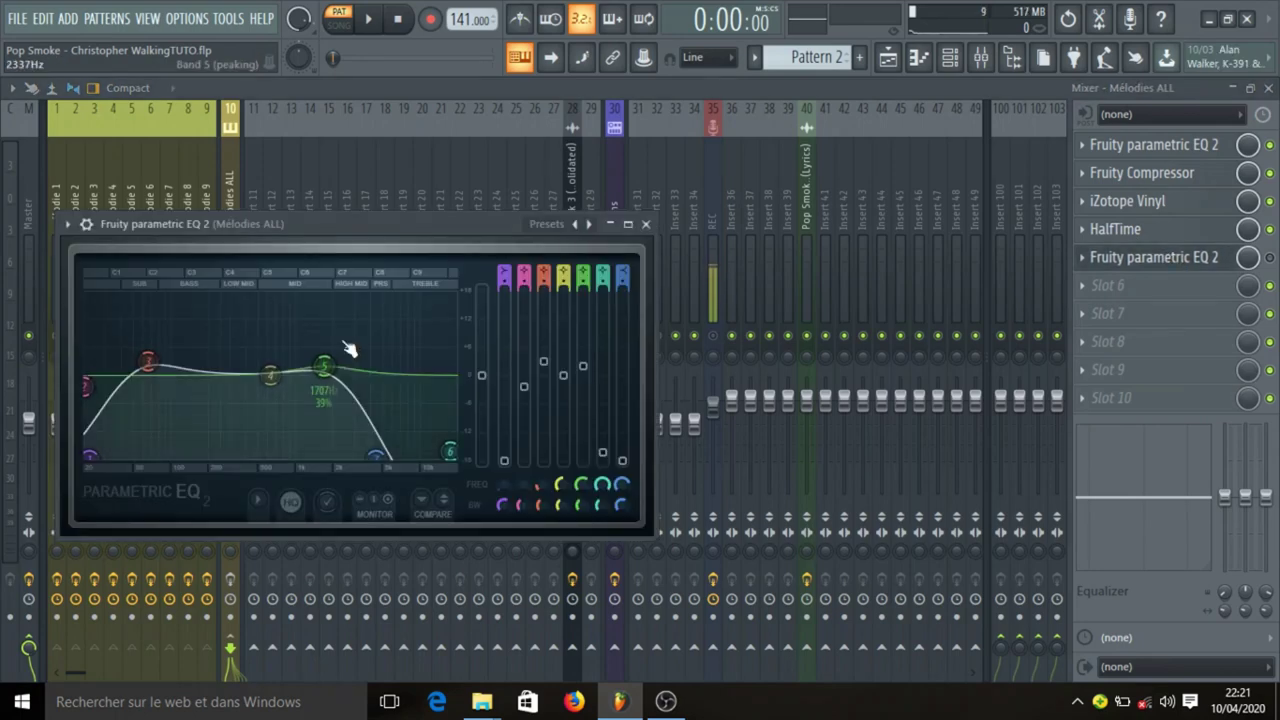
pyautogui.click(645, 225)
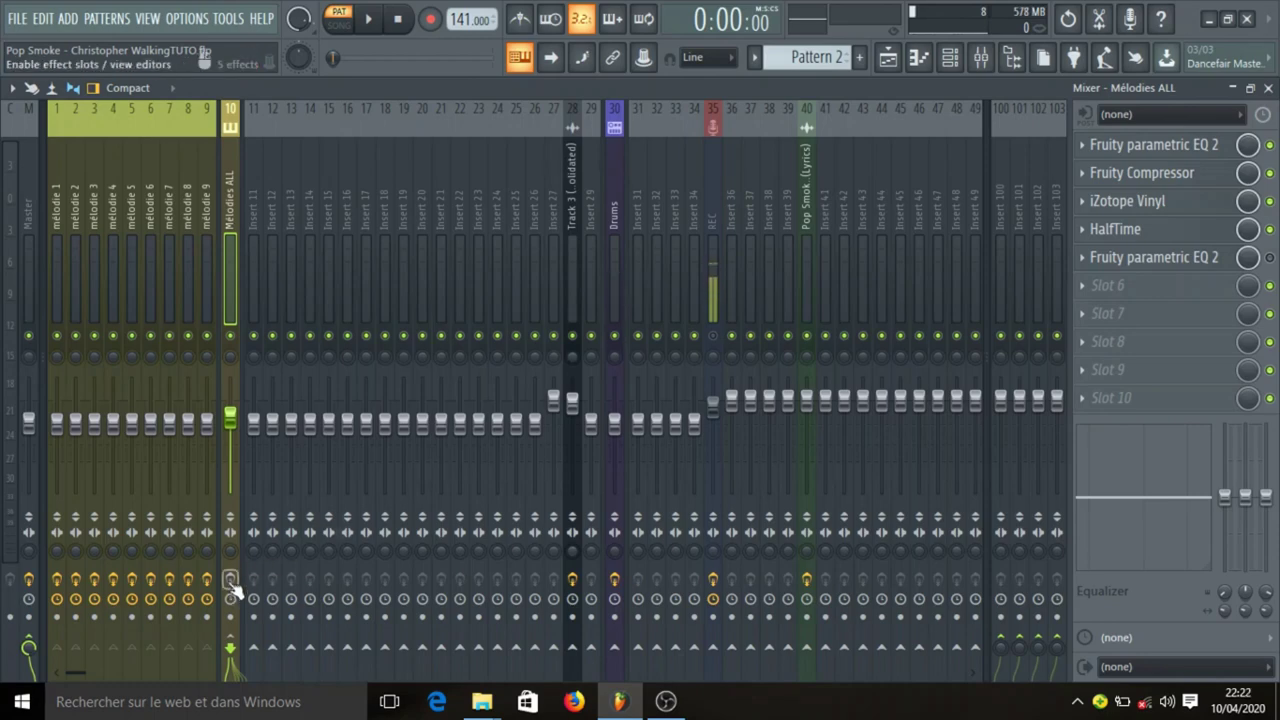
# Solo the Nexus #2 channel and disable the effect slots on the mélodie 2 mixer insert.
pyautogui.click(885, 60)
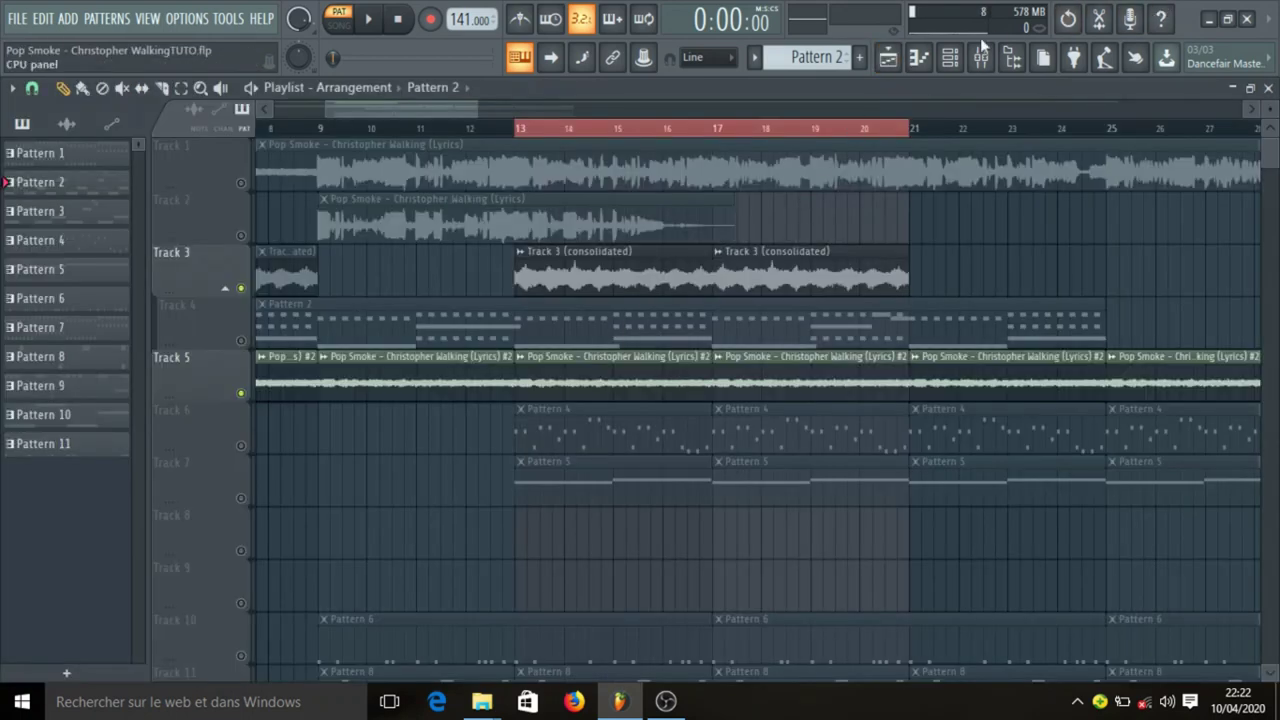
pyautogui.click(950, 58)
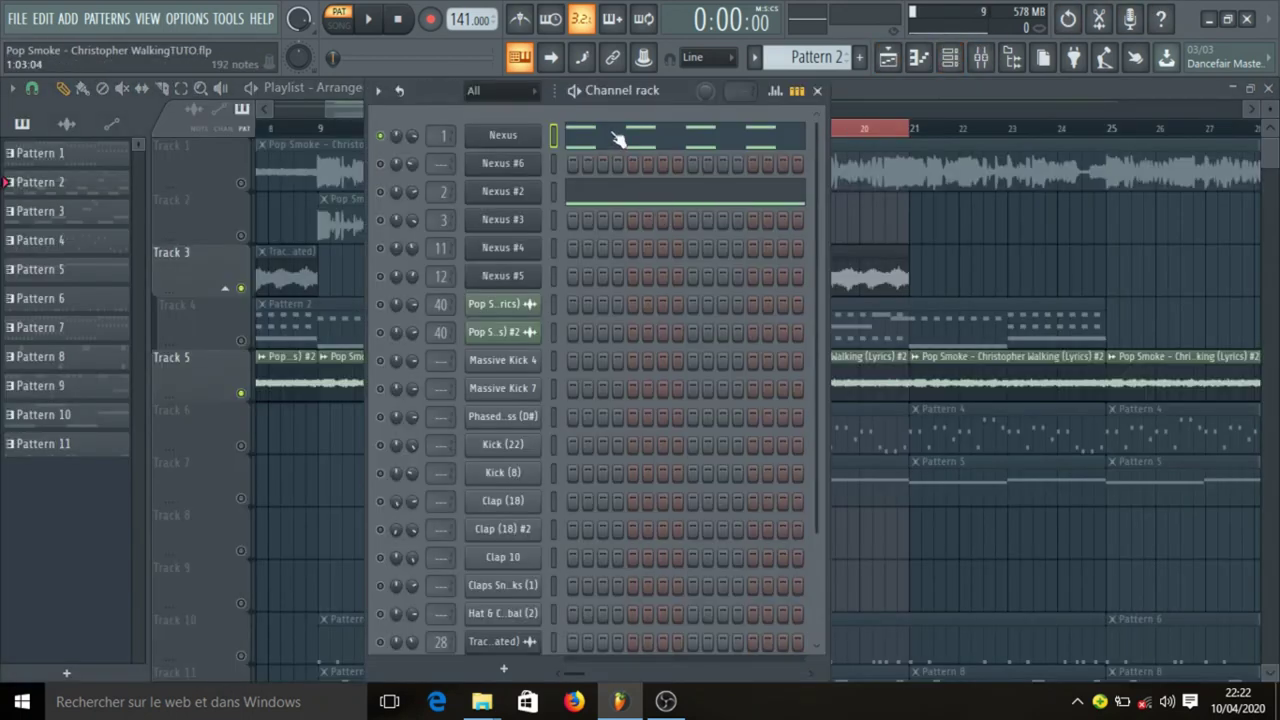
pyautogui.rightClick(380, 190)
pyautogui.click(388, 203)
pyautogui.click(983, 59)
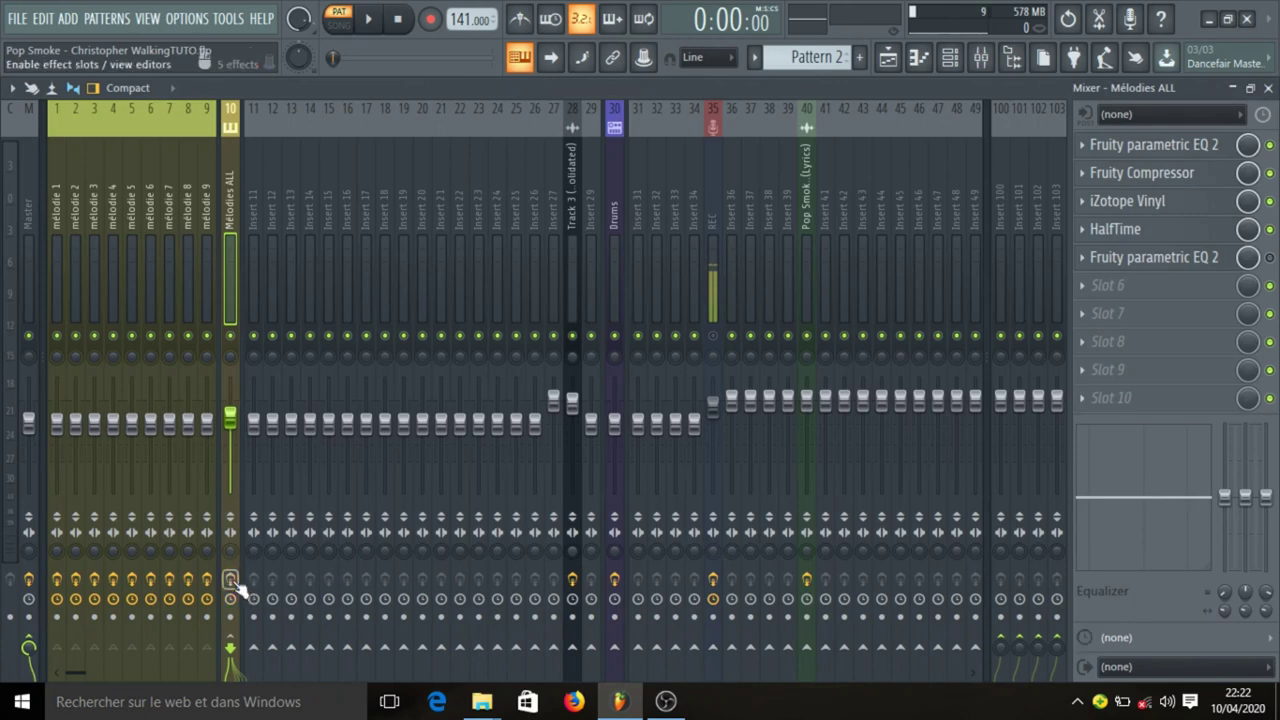
pyautogui.click(948, 60)
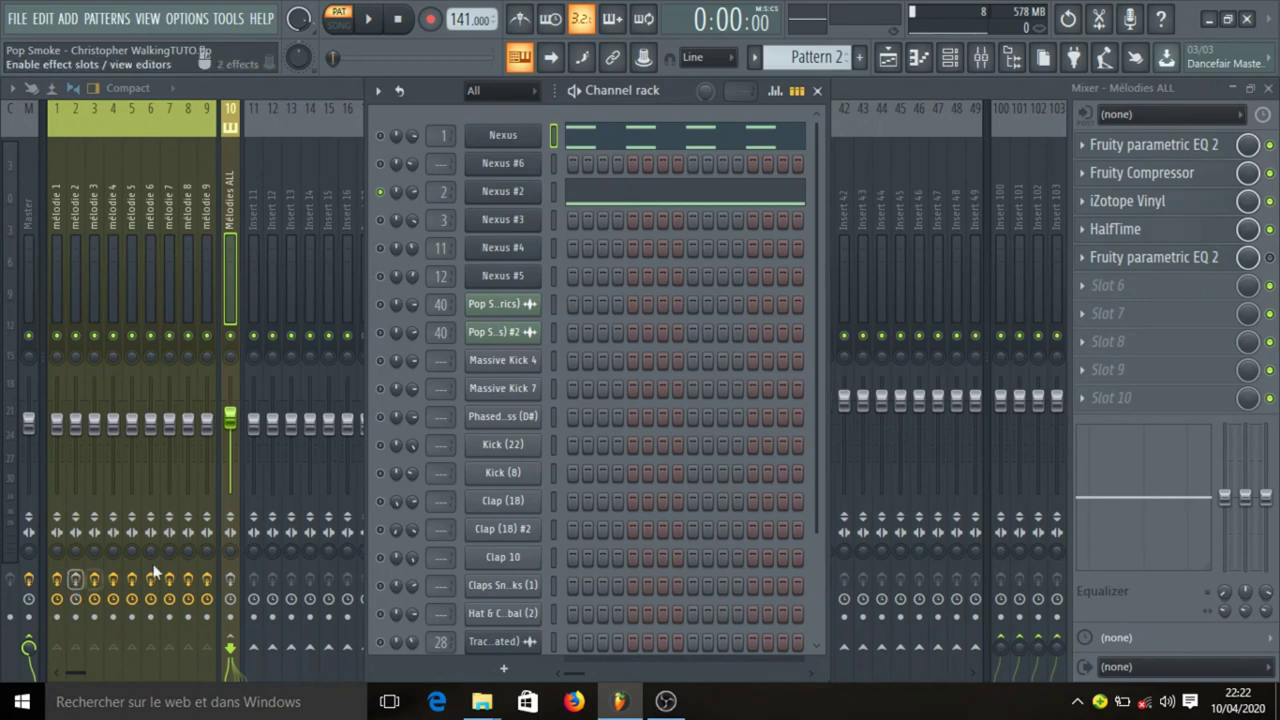
# Display the Nexus #2 notes of Pattern 2 in the piano roll, play them, and stop playback.
pyautogui.click(731, 200)
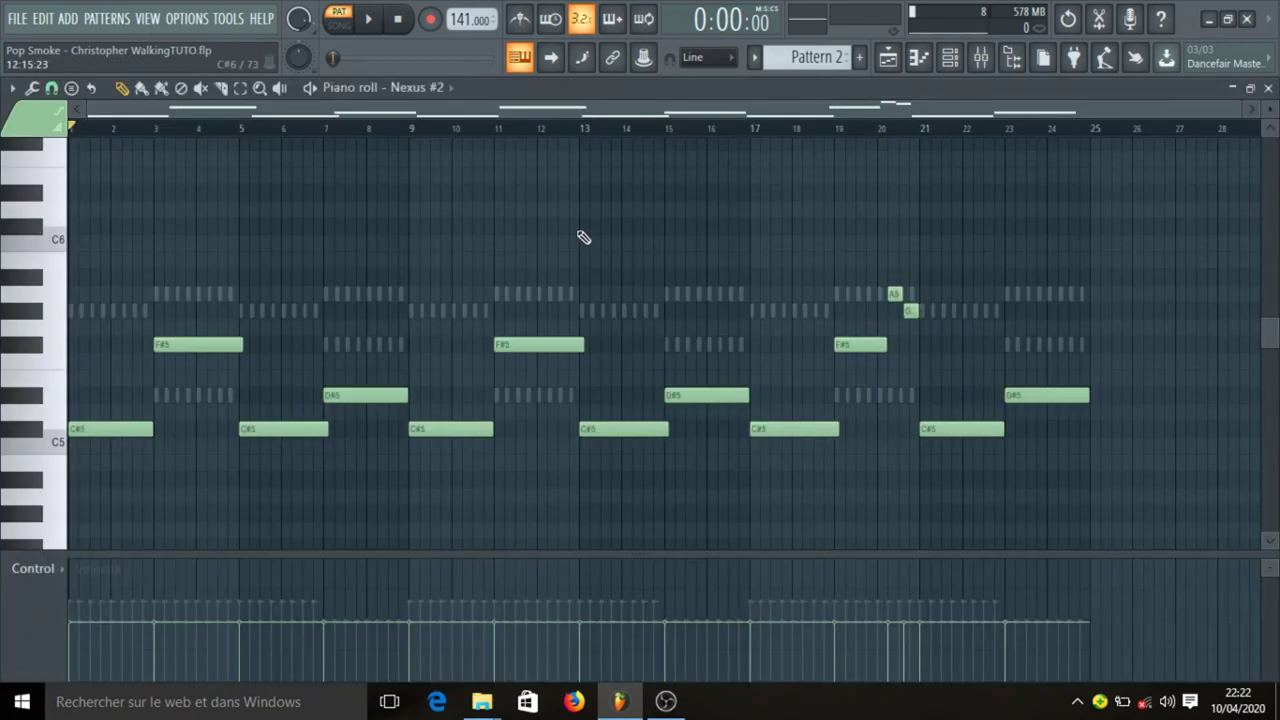
pyautogui.press('space')
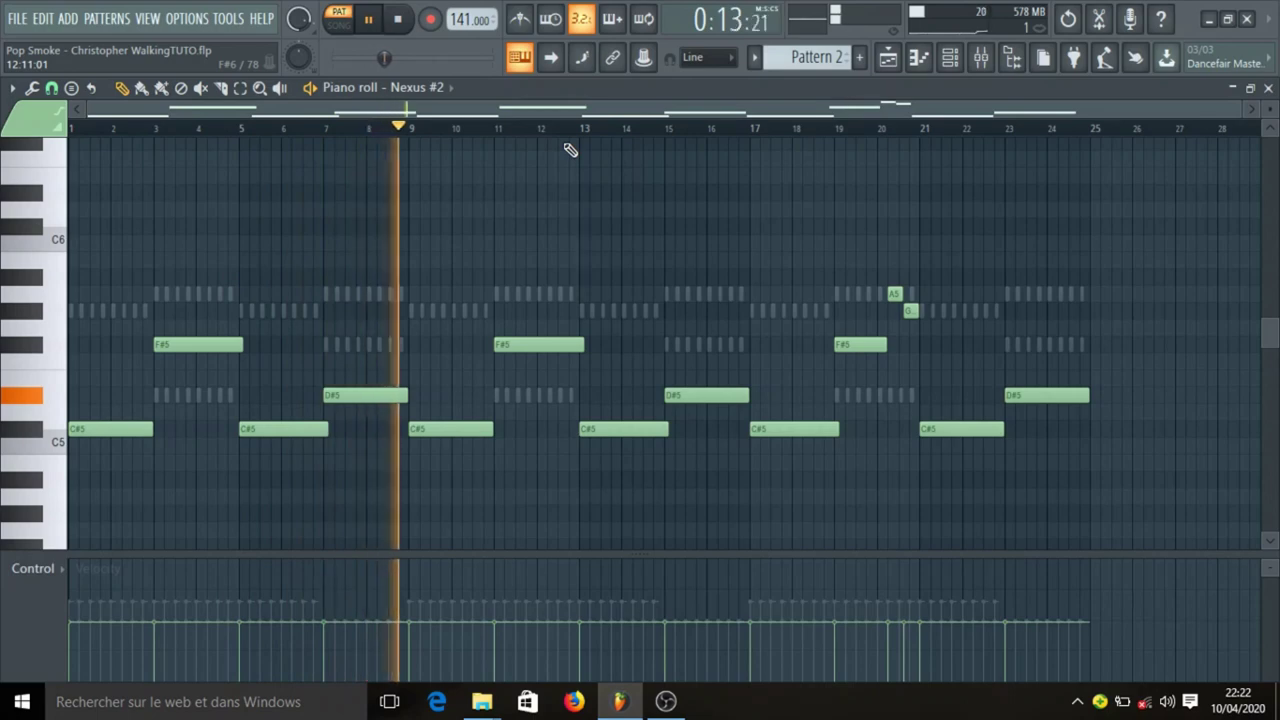
pyautogui.press('space')
# Check the Nexus #2 instrument and its HH 70s Strings preset, and close the channel rack.
pyautogui.click(981, 57)
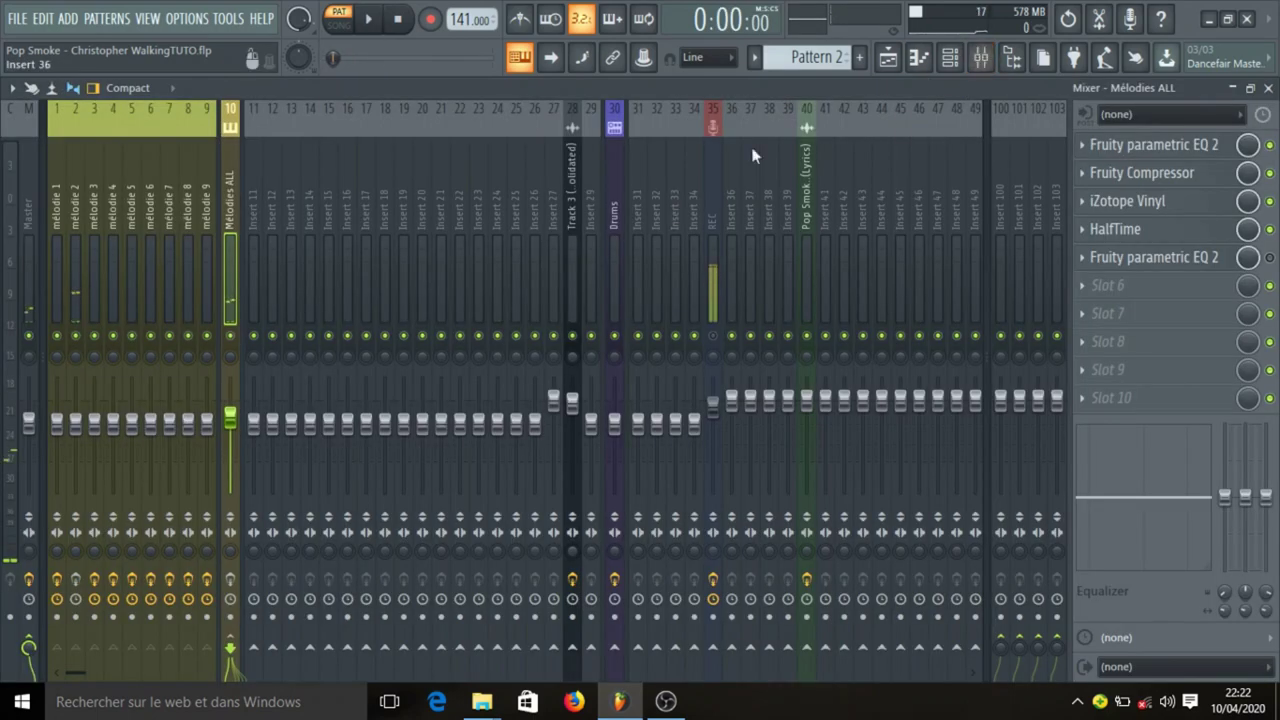
pyautogui.click(950, 57)
pyautogui.click(528, 193)
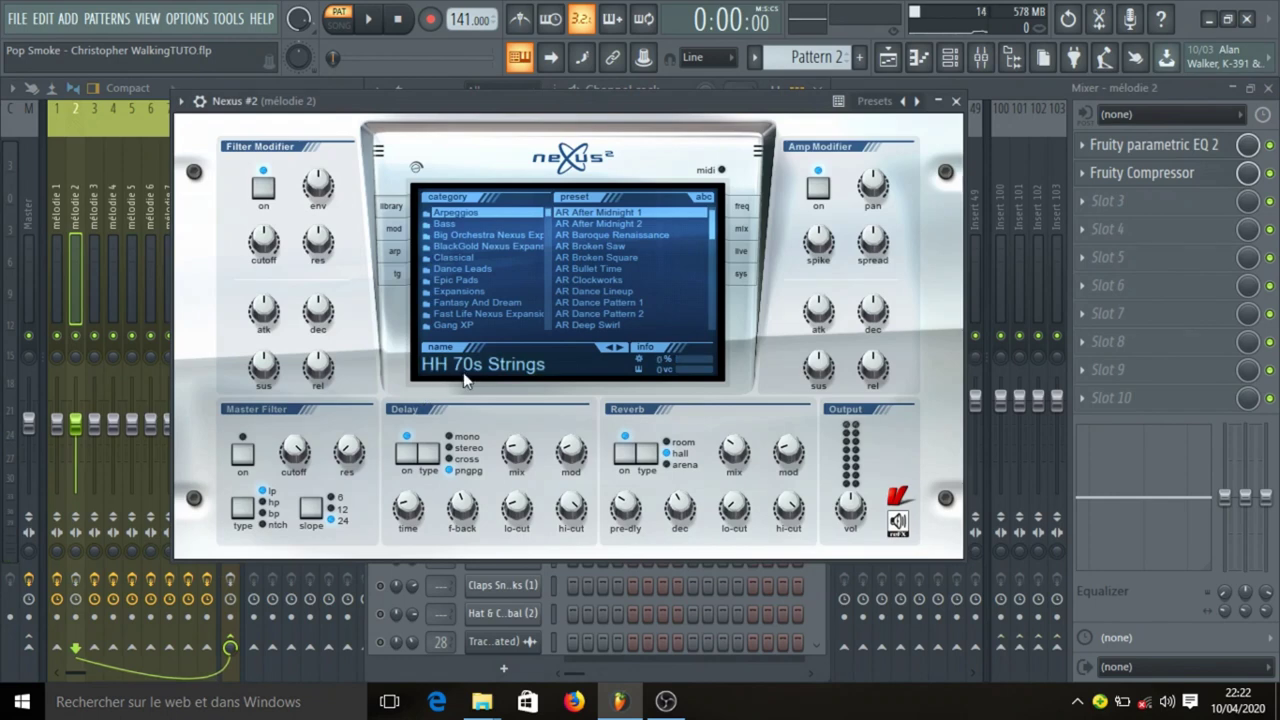
pyautogui.click(957, 103)
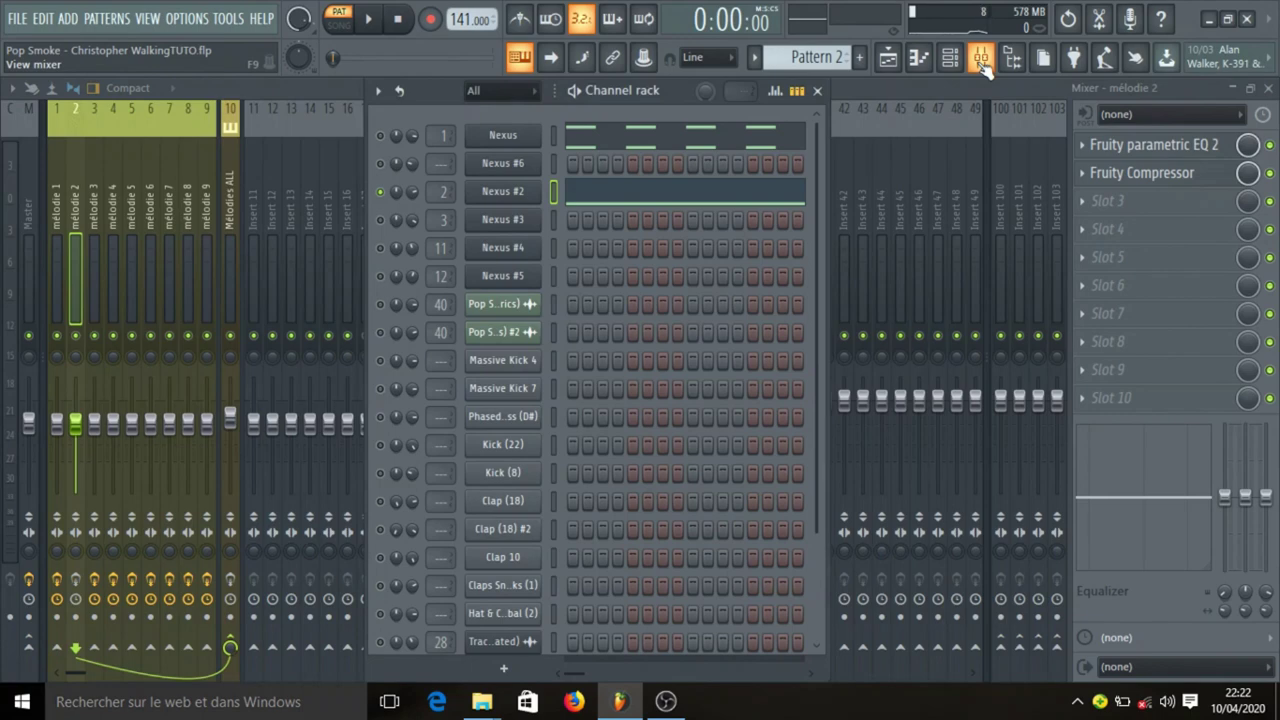
pyautogui.click(817, 91)
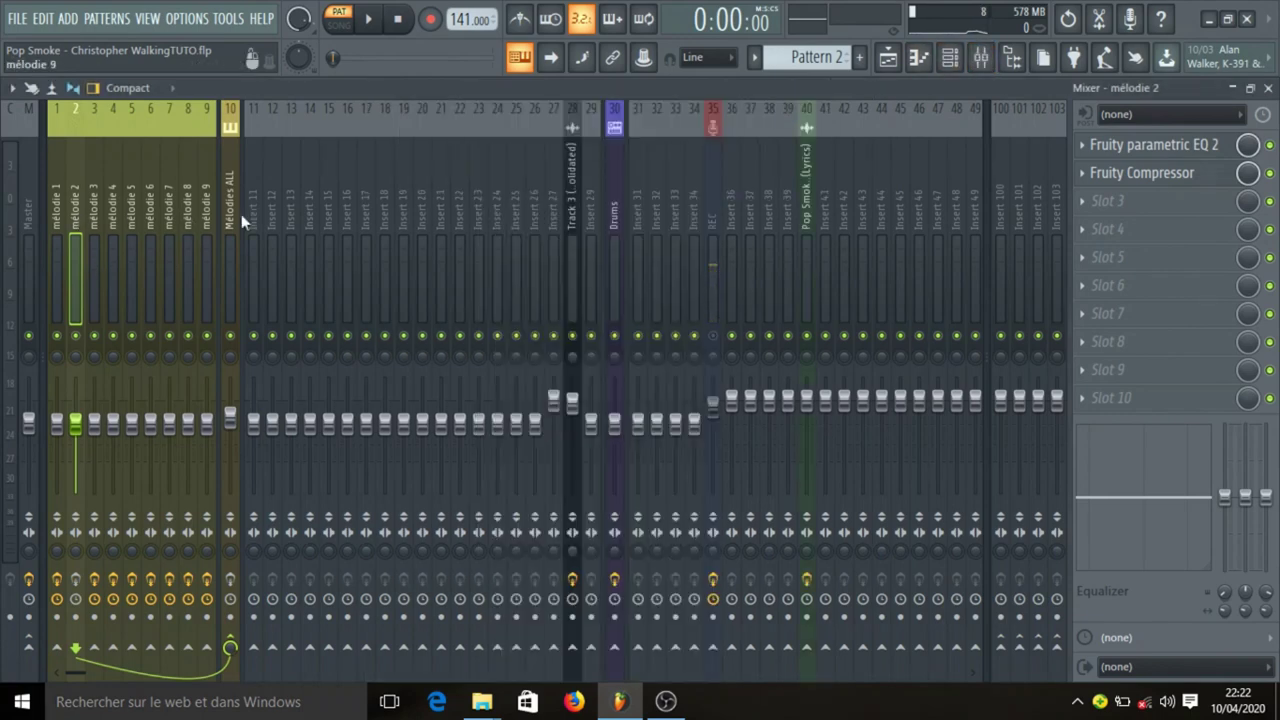
# Review the Fruity parametric EQ 2 and Fruity Compressor settings on the mélodie 2 mixer insert.
pyautogui.click(1163, 148)
pyautogui.click(1163, 148)
pyautogui.click(1165, 173)
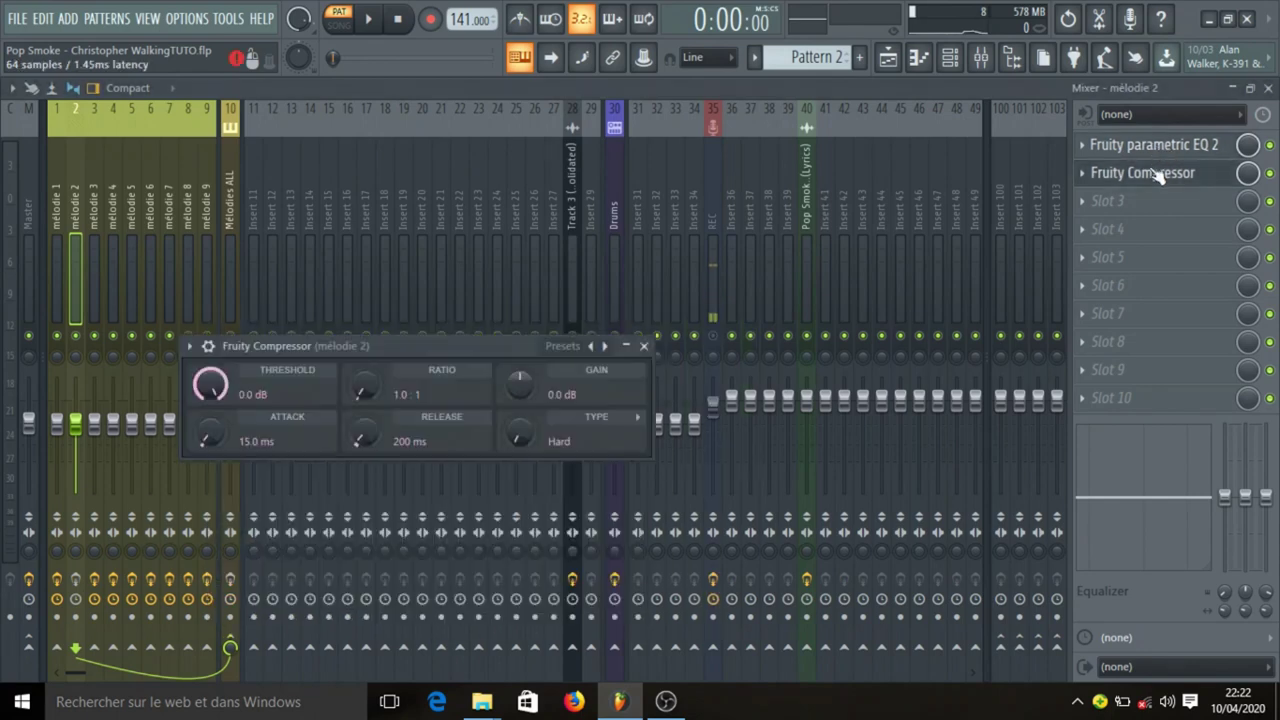
pyautogui.click(645, 346)
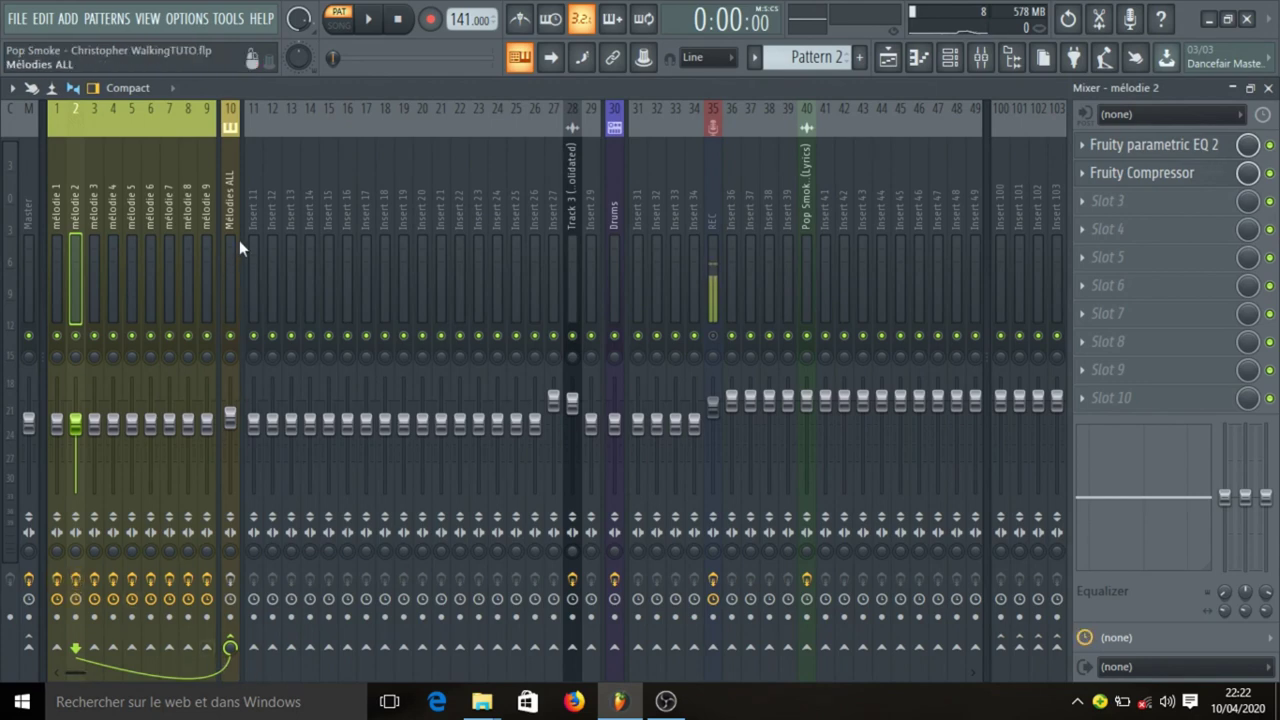
# Turn the melody effects back on, including the Mélodies ALL insert, and play the soloed Nexus #2 through them.
pyautogui.click(230, 581)
pyautogui.click(950, 57)
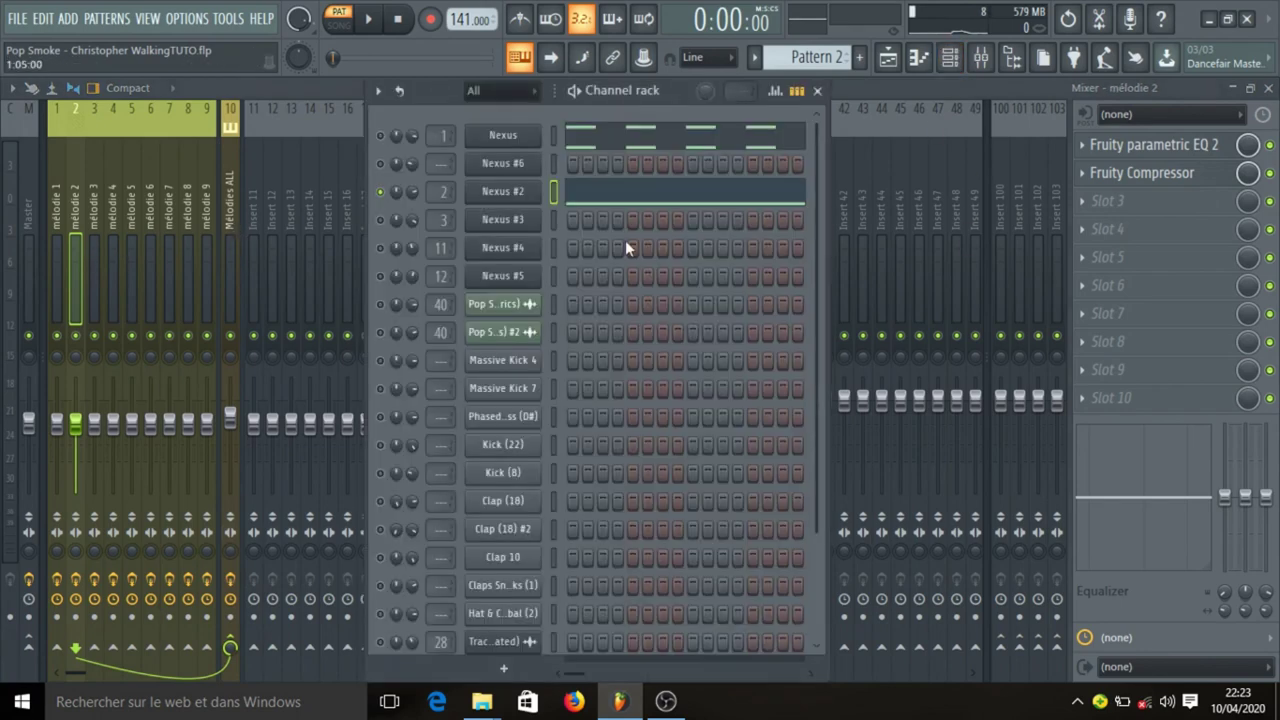
pyautogui.press('space')
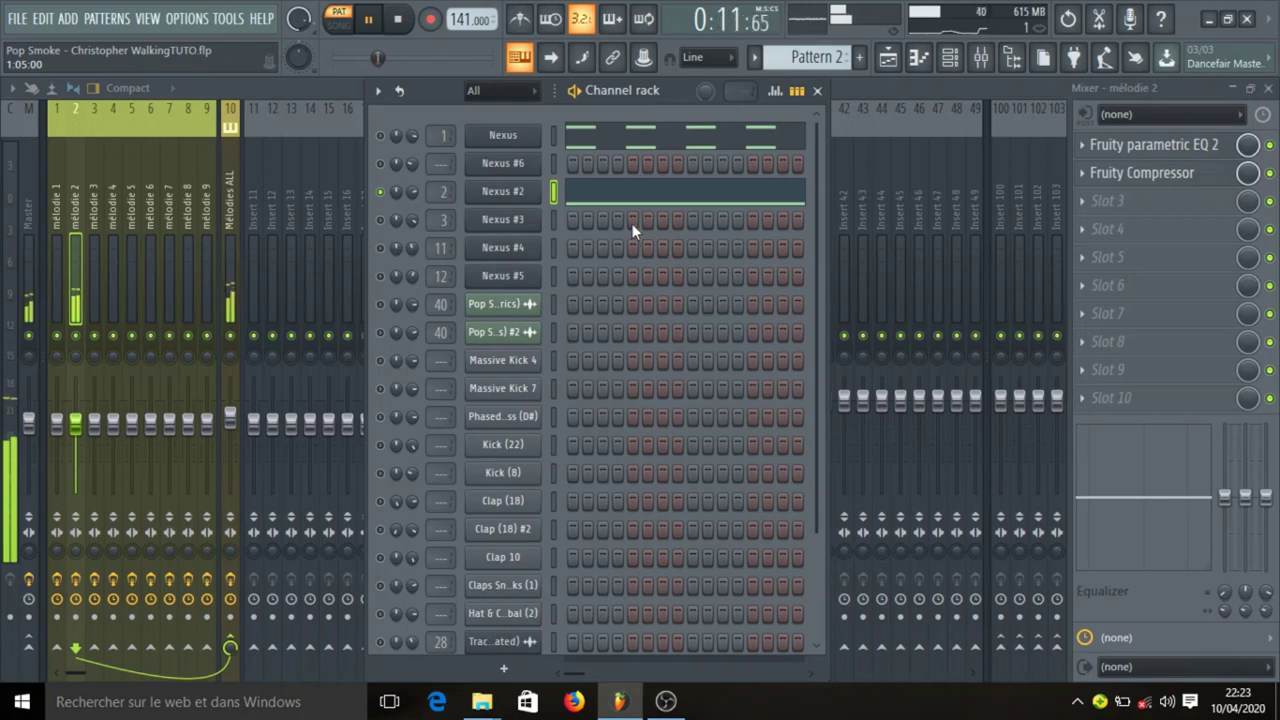
pyautogui.press('space')
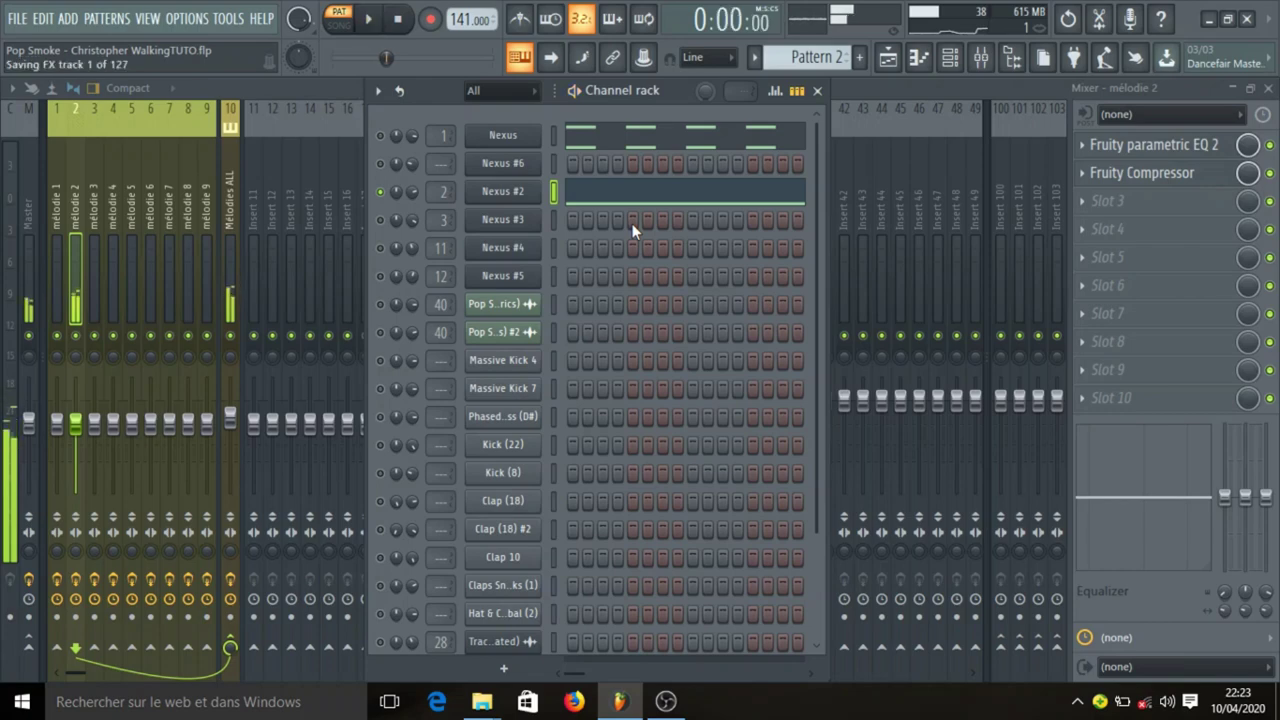
# Save the project and check the Nexus #2 instrument preset once more.
pyautogui.hotkey('ctrl', 's')
pyautogui.click(522, 201)
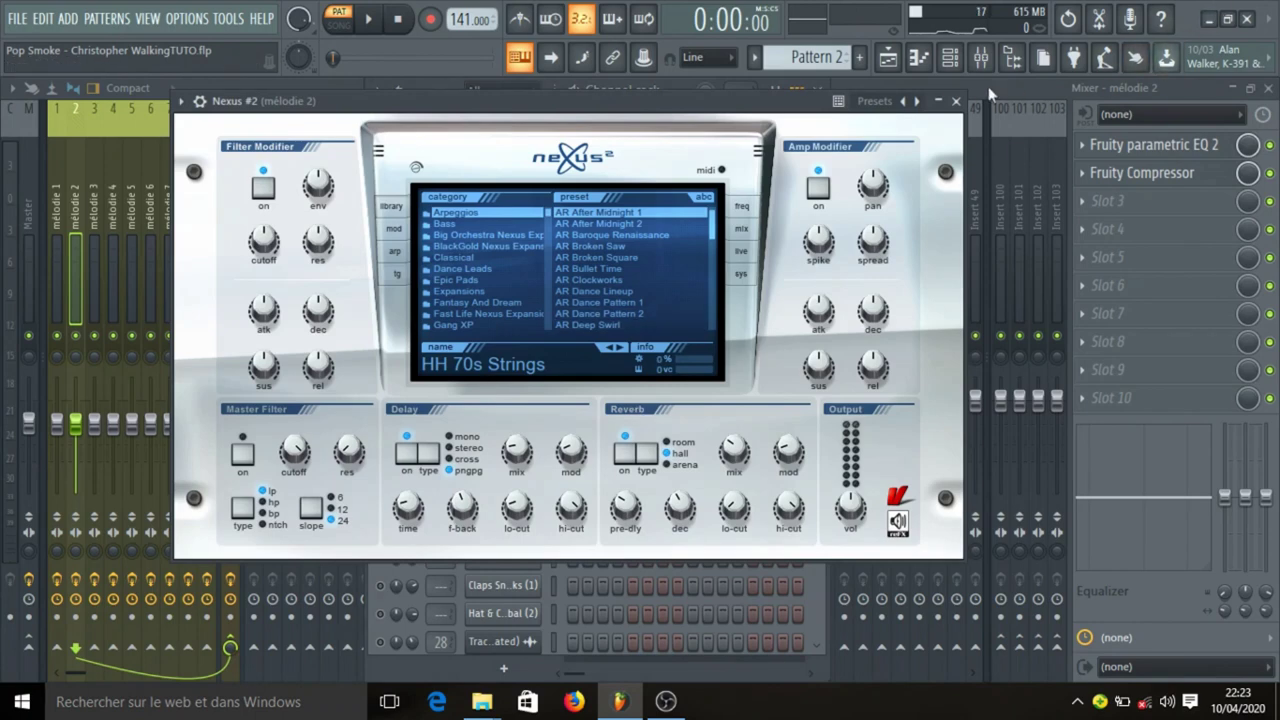
pyautogui.click(956, 101)
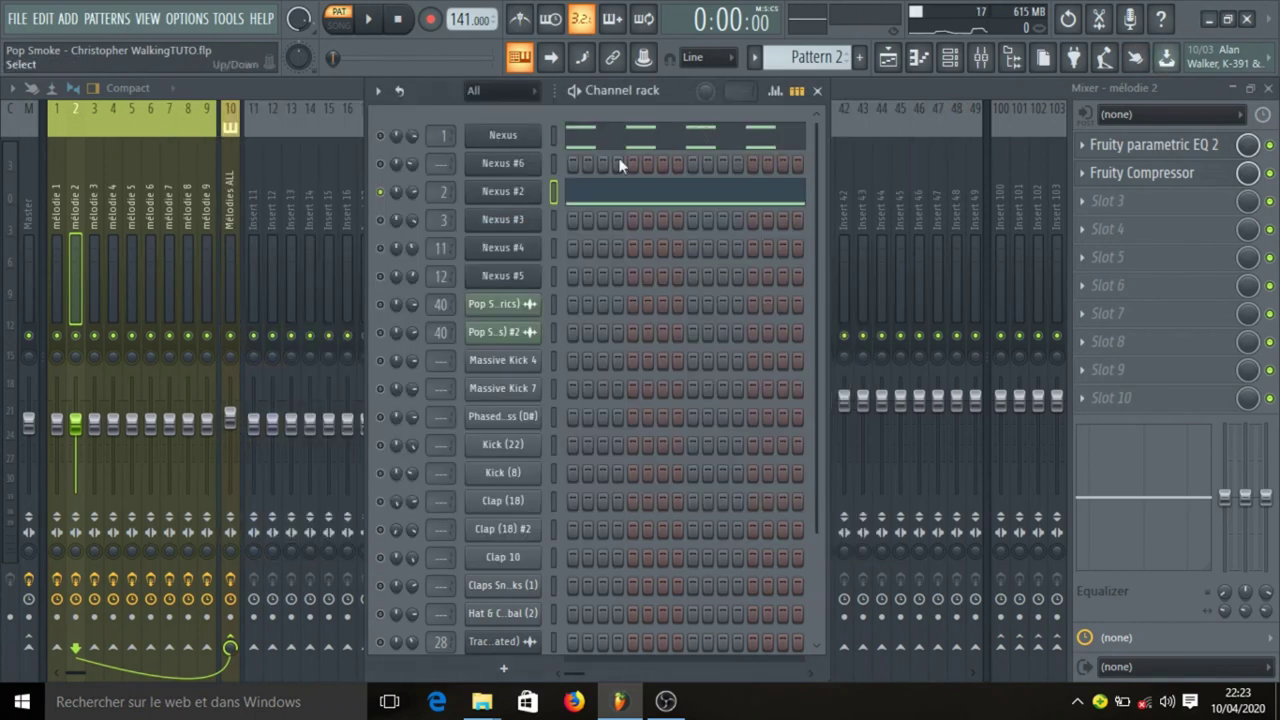
# Turn off the channel solo so all channels are active, and return to the mixer.
pyautogui.rightClick(378, 135)
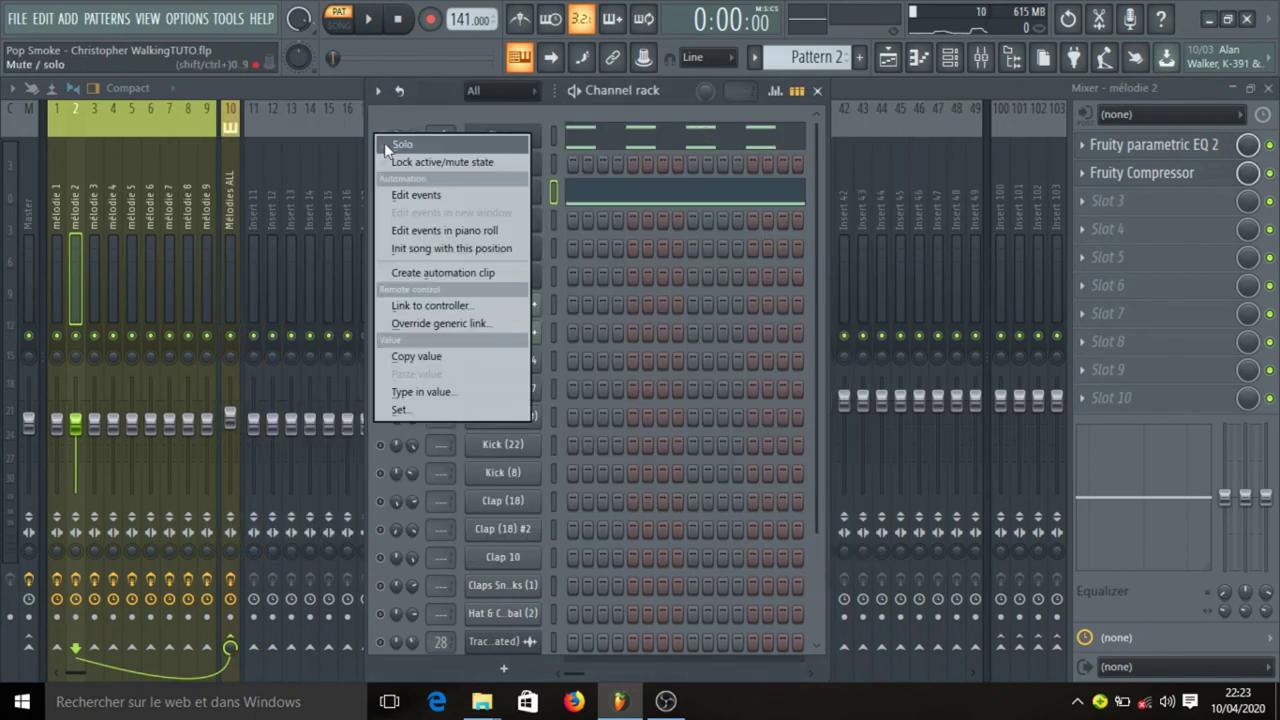
pyautogui.click(384, 143)
pyautogui.rightClick(381, 136)
pyautogui.click(387, 146)
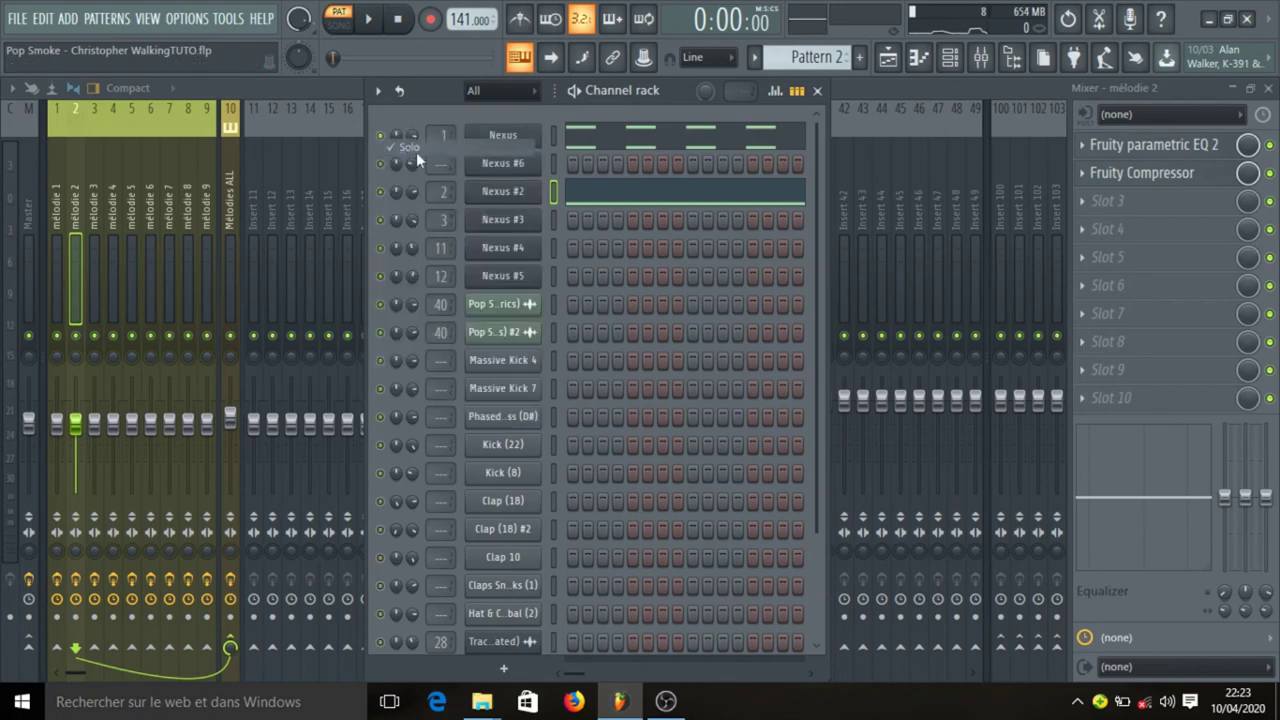
pyautogui.click(297, 90)
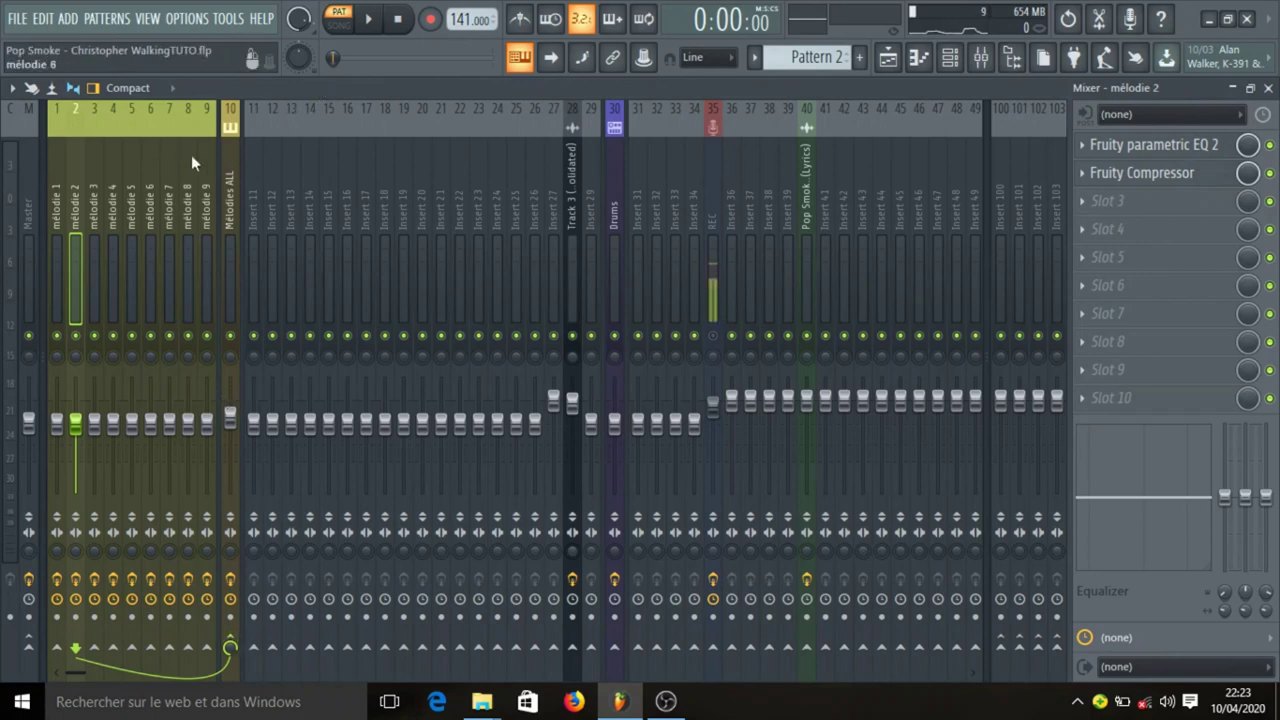
# Play Pattern 2 with both Nexus melodies through their effects, stop playback, and hide the channel rack.
pyautogui.press('space')
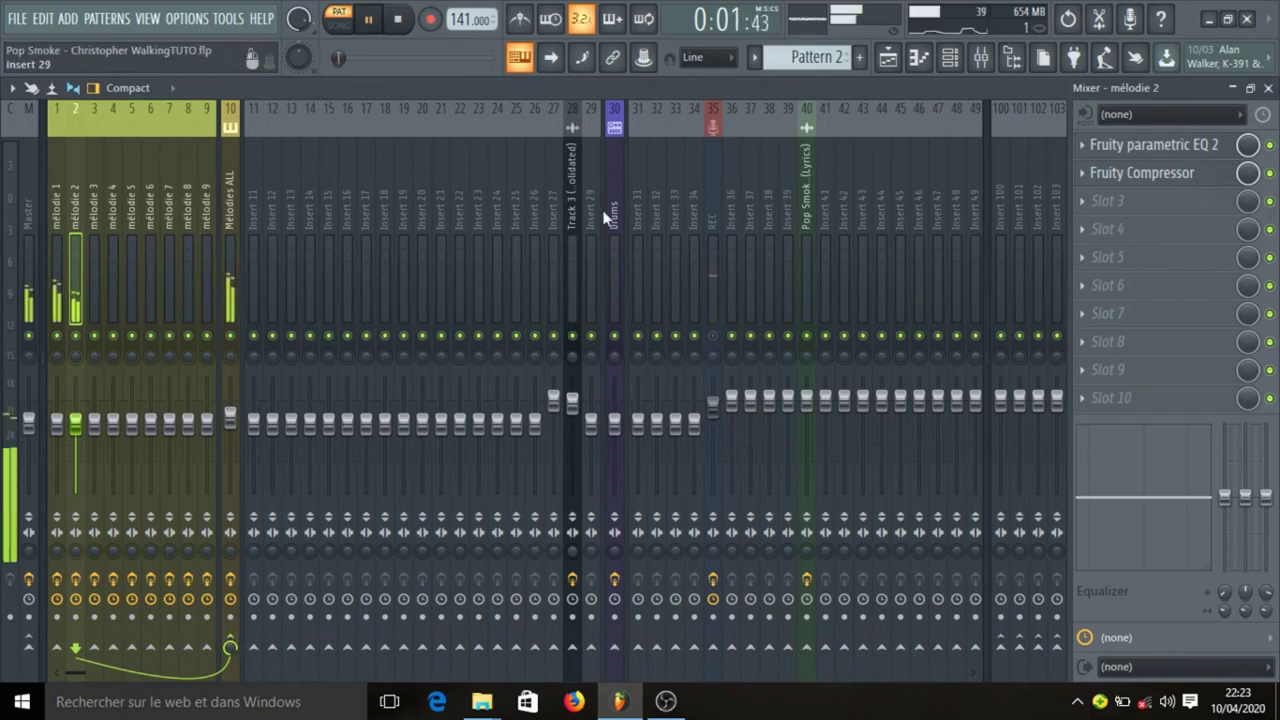
pyautogui.click(947, 62)
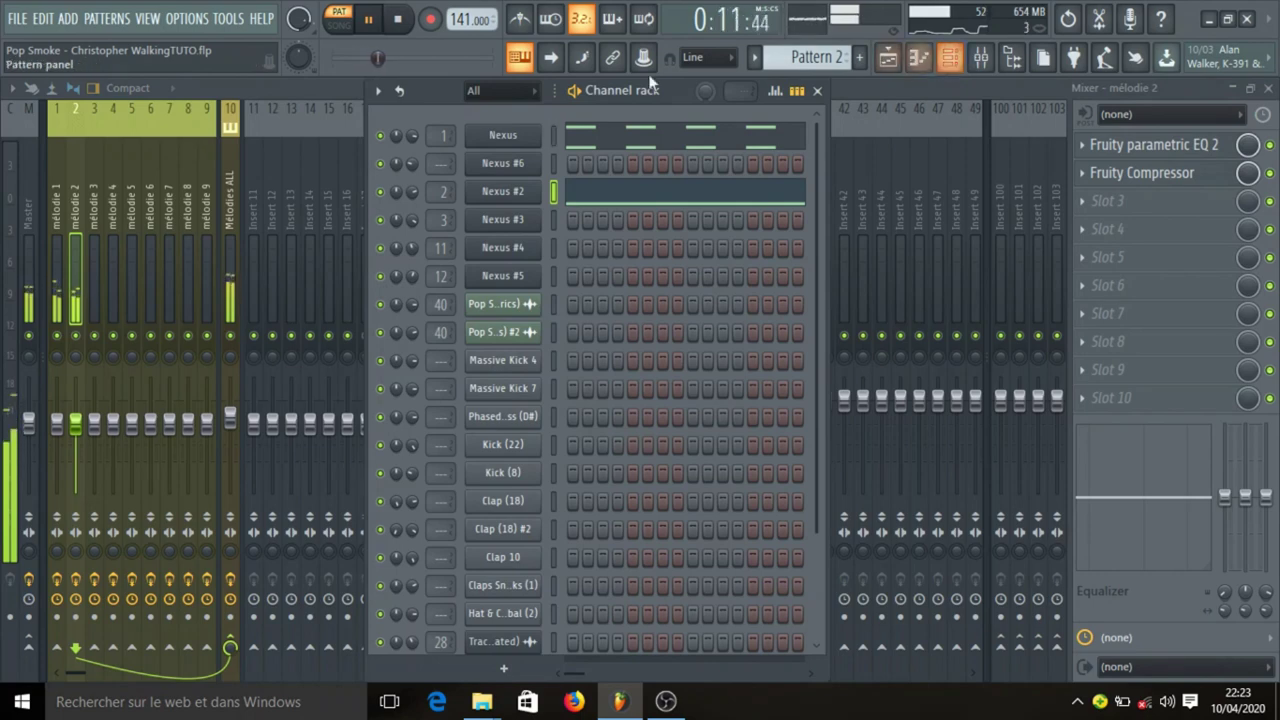
pyautogui.click(399, 19)
pyautogui.press('F6')
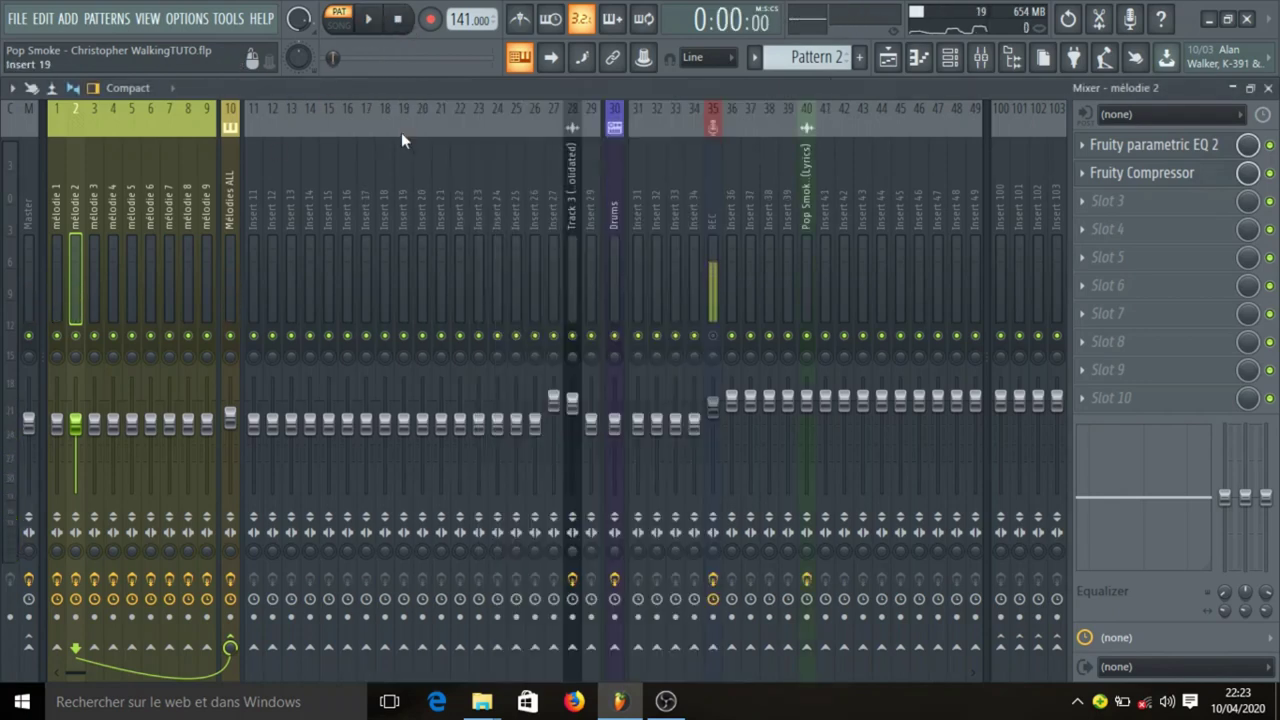
# Review the sample settings of the Track 3 (consolidated) audio clip from the playlist.
pyautogui.click(888, 57)
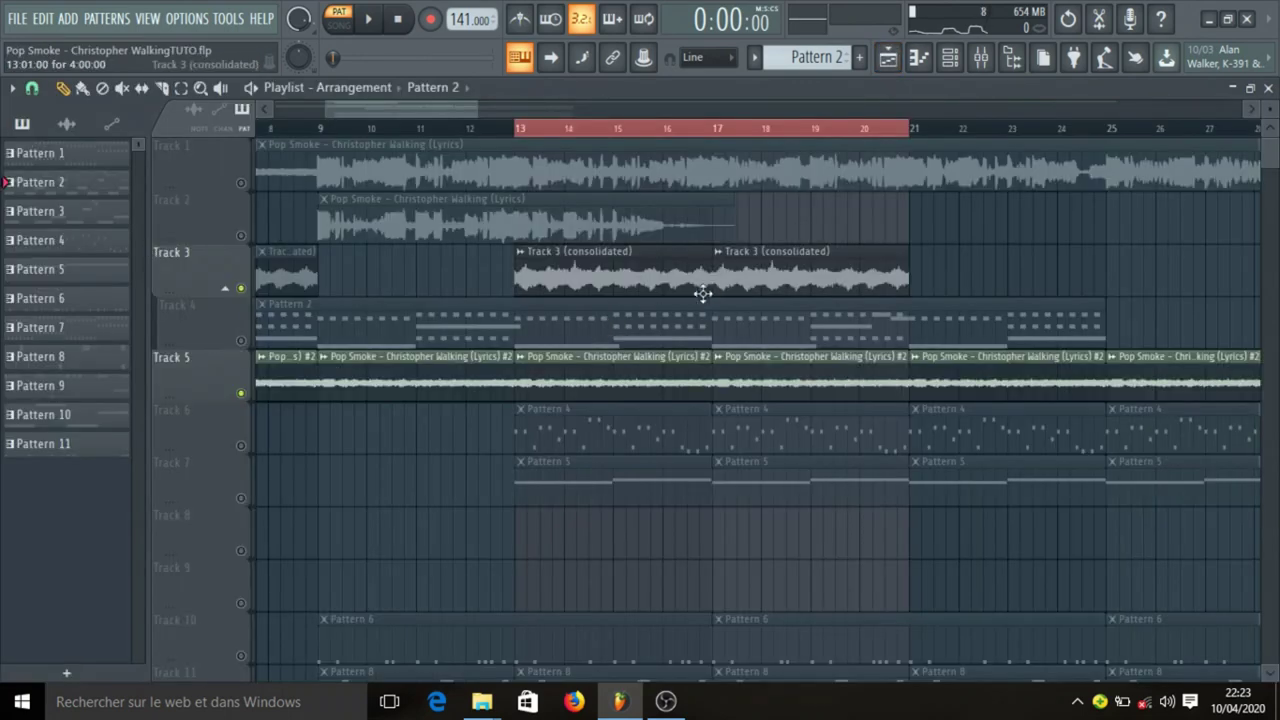
pyautogui.doubleClick(704, 292)
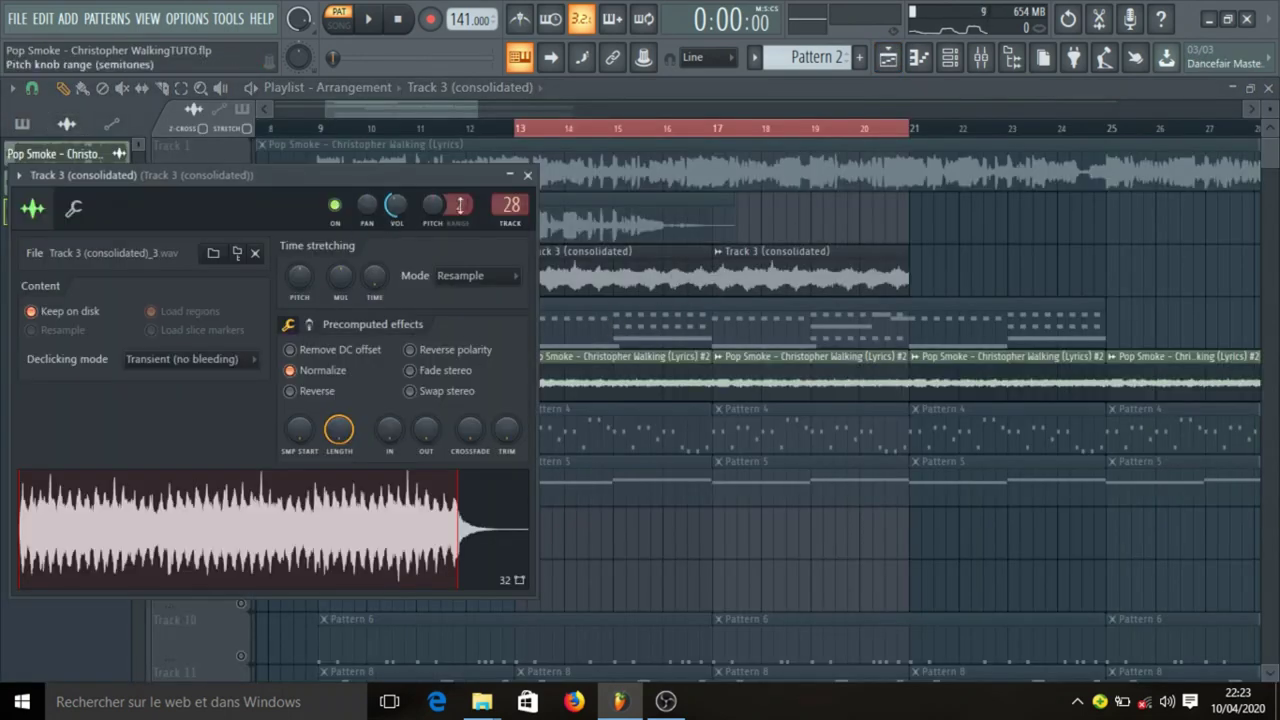
pyautogui.click(528, 175)
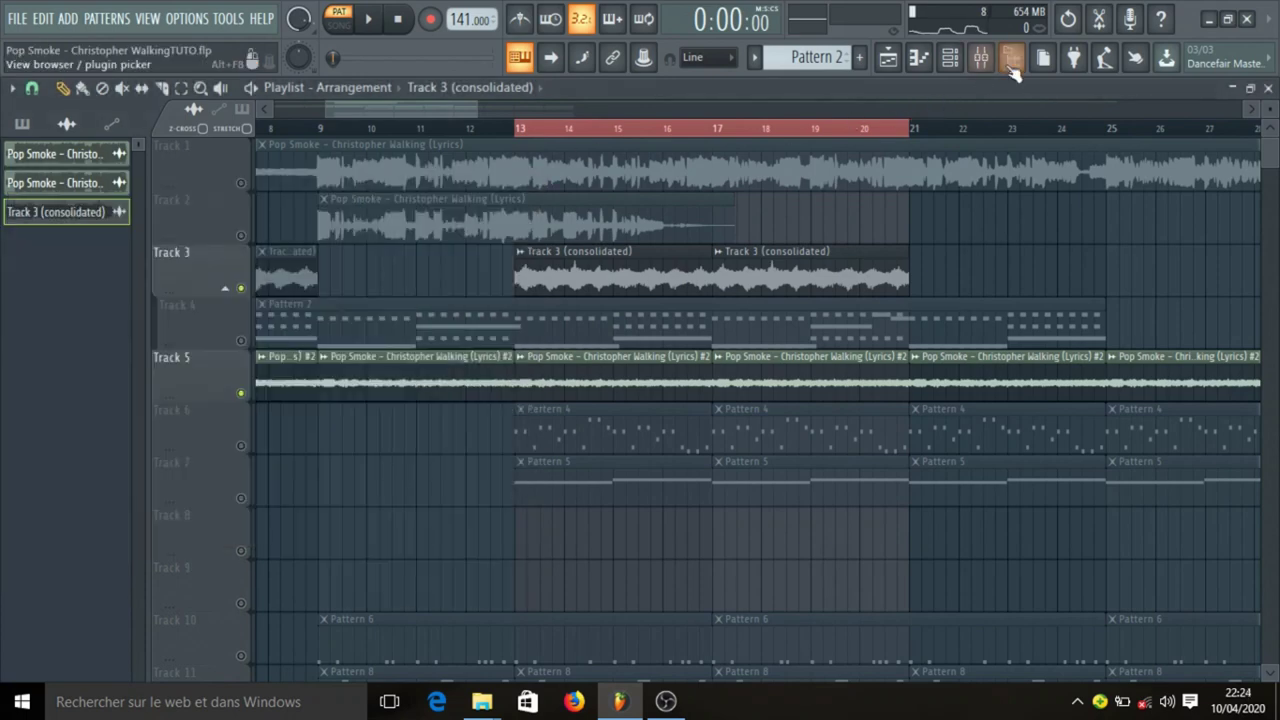
# Review the Fruity Flangus and Fruity Flanger settings on the Track 3 (consolidated) insert, and return to the playlist.
pyautogui.click(990, 60)
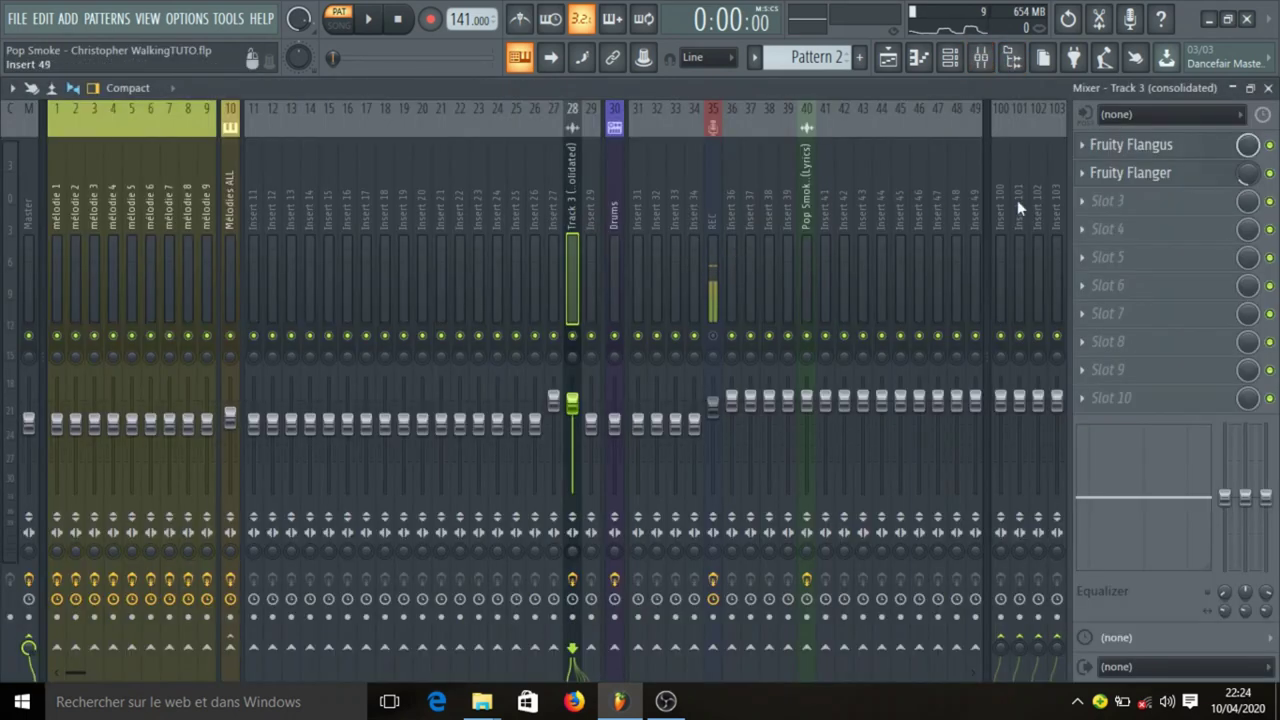
pyautogui.click(1140, 145)
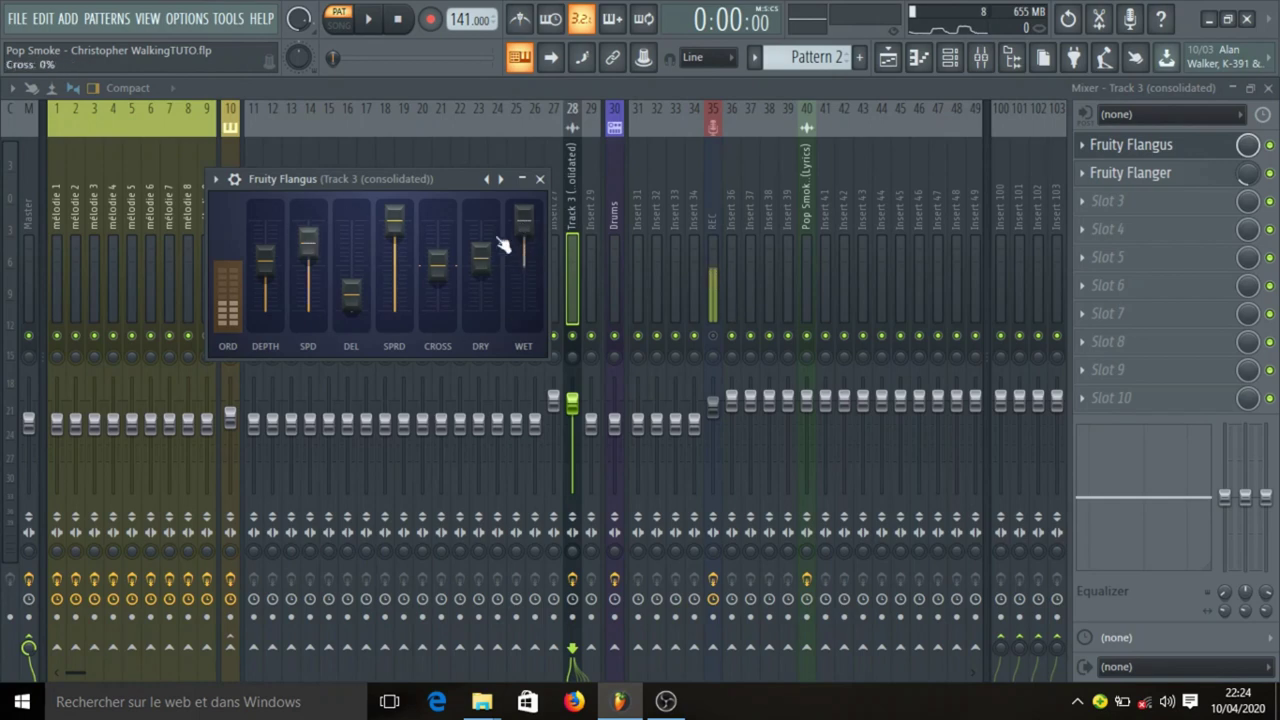
pyautogui.click(540, 178)
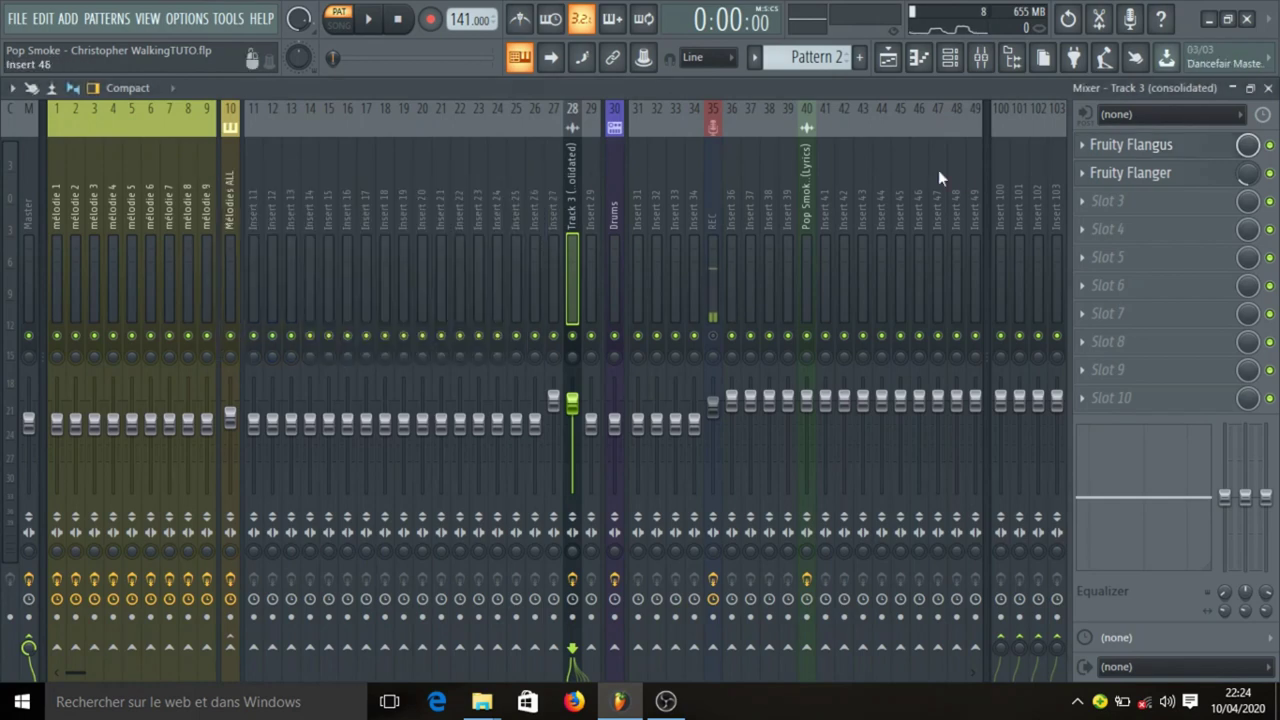
pyautogui.click(1152, 175)
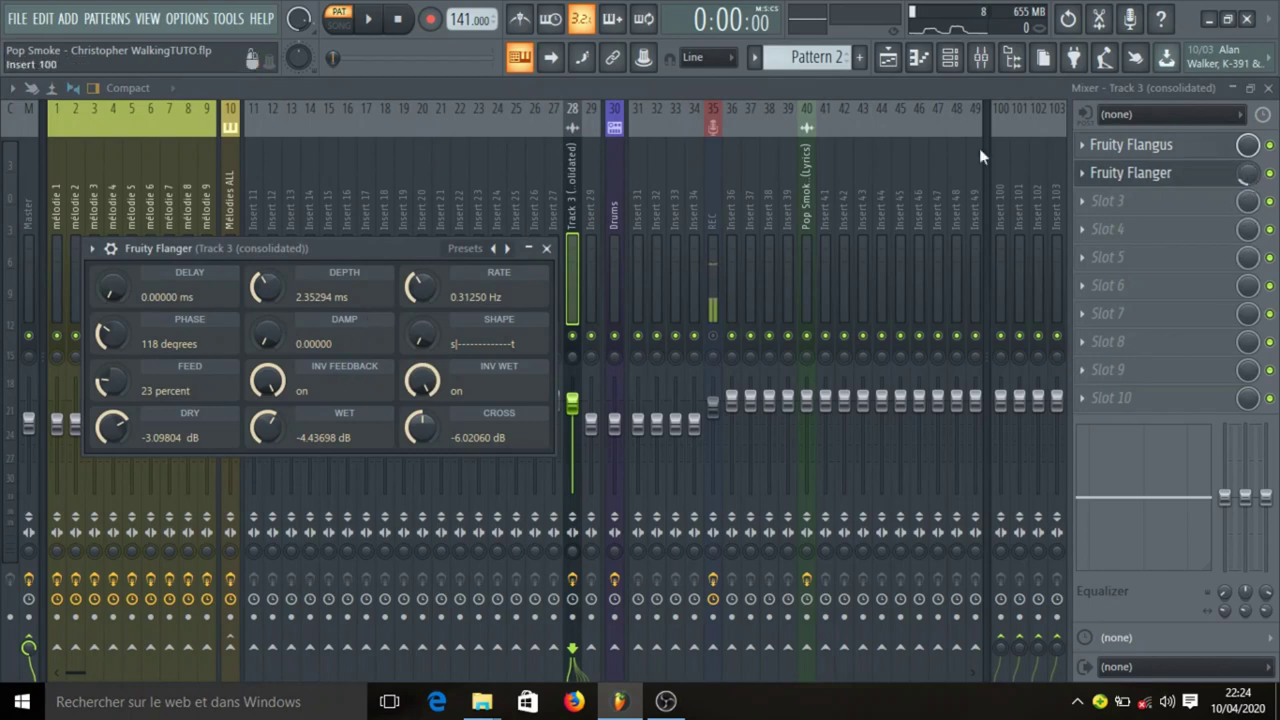
pyautogui.click(903, 94)
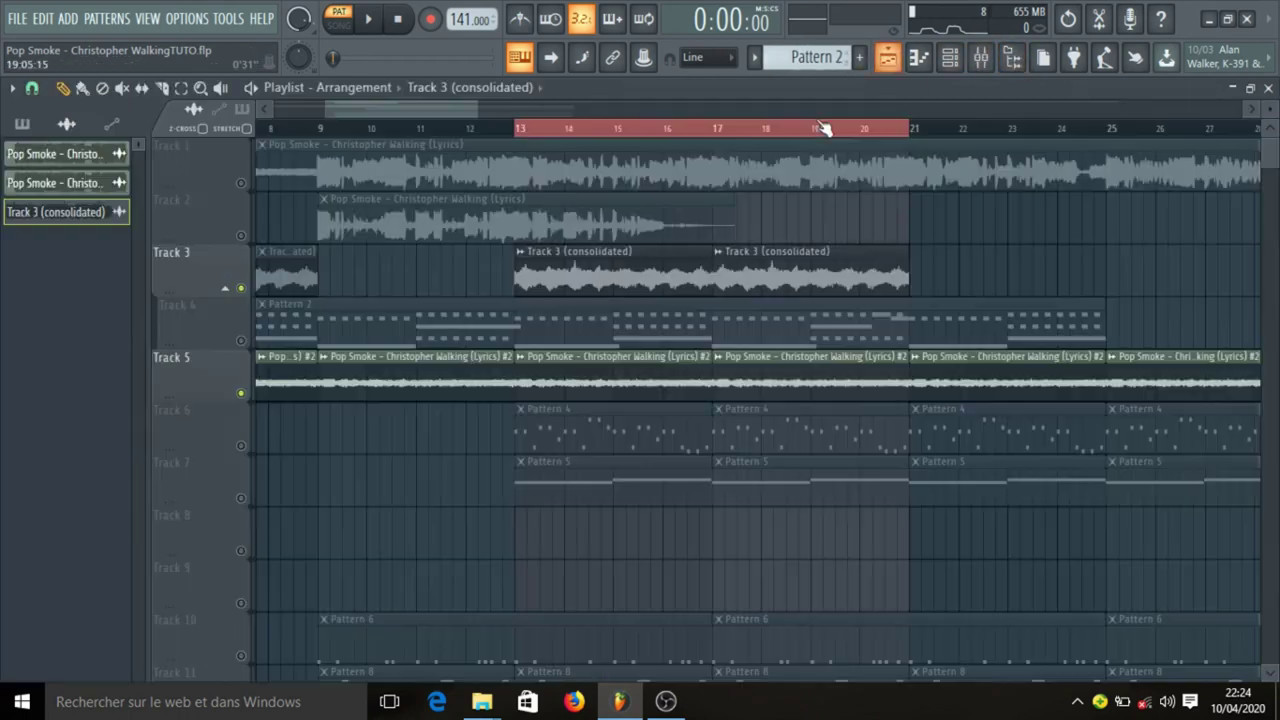
pyautogui.click(888, 57)
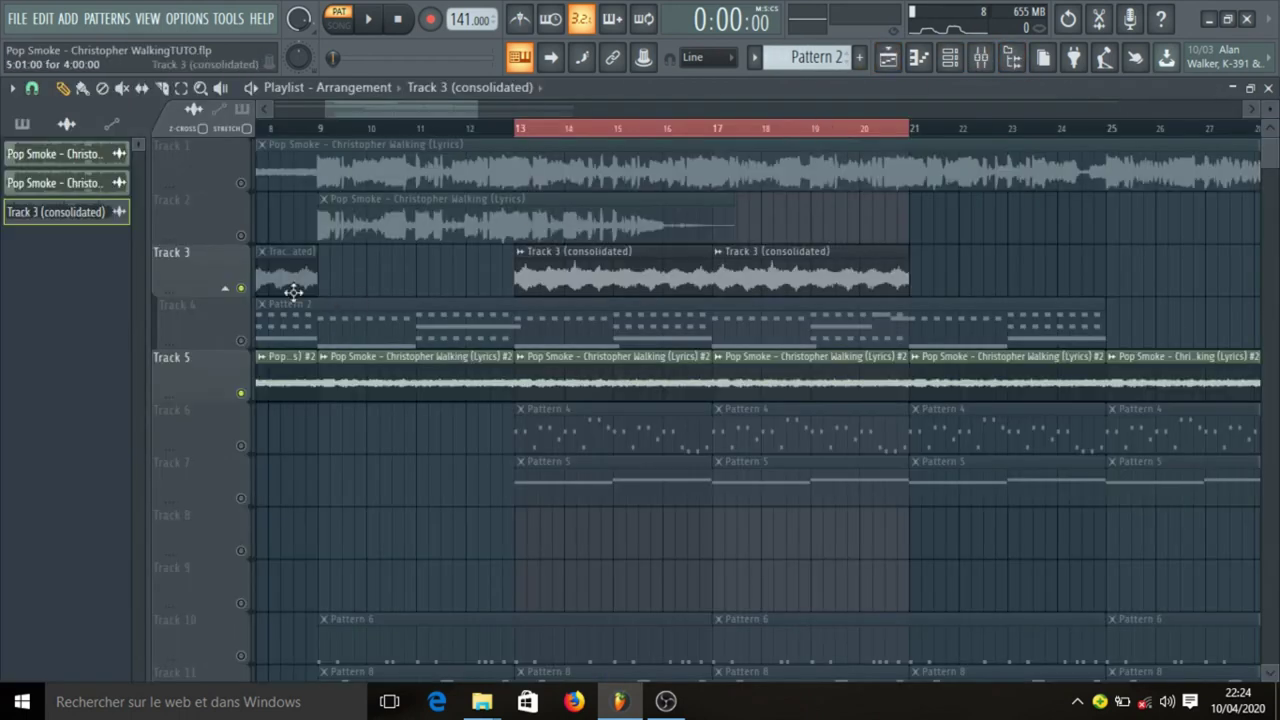
# Solo playlist Track 3, play its consolidated clip in song mode from bar 13 while watching its mixer insert, and stop playback.
pyautogui.rightClick(240, 288)
pyautogui.click(518, 130)
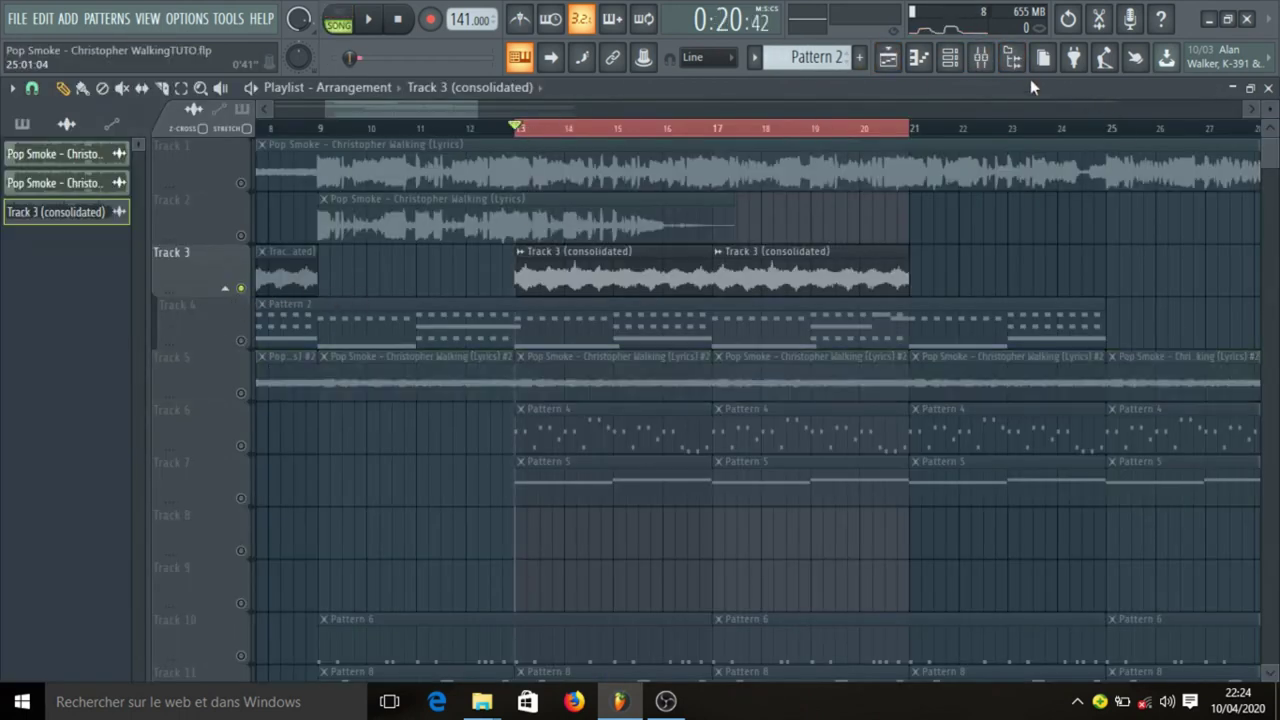
pyautogui.click(981, 57)
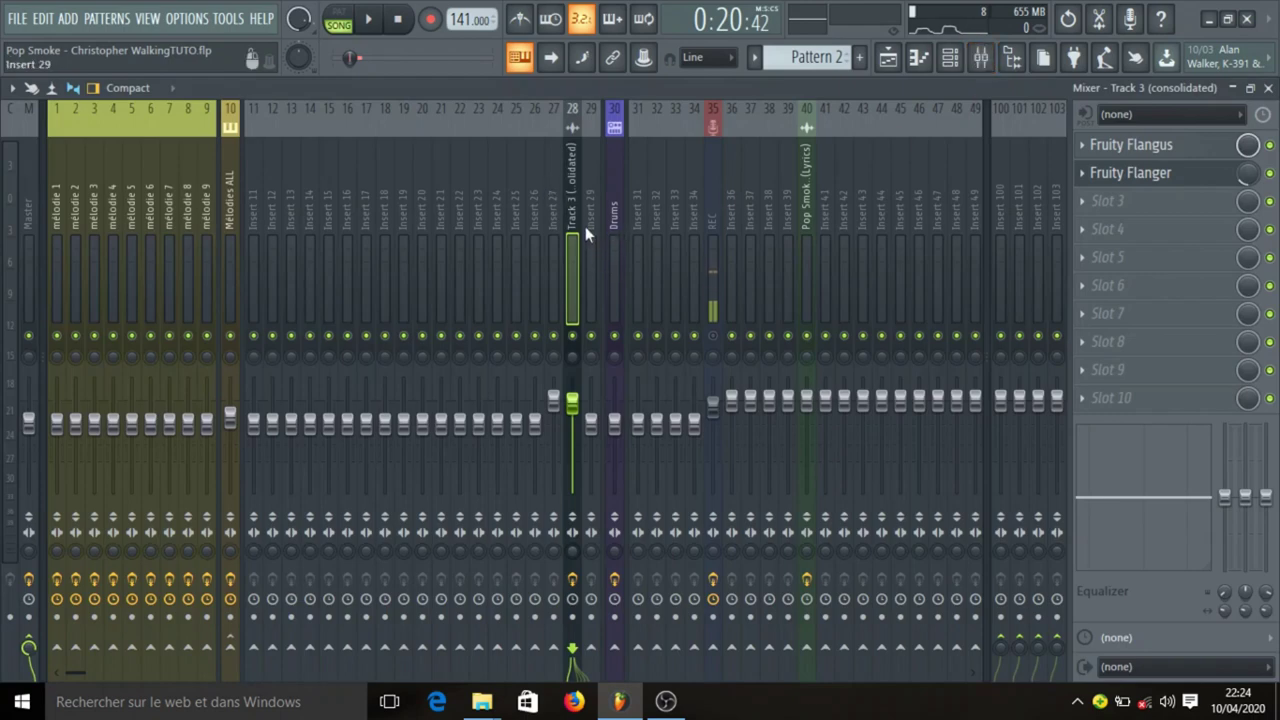
pyautogui.press('space')
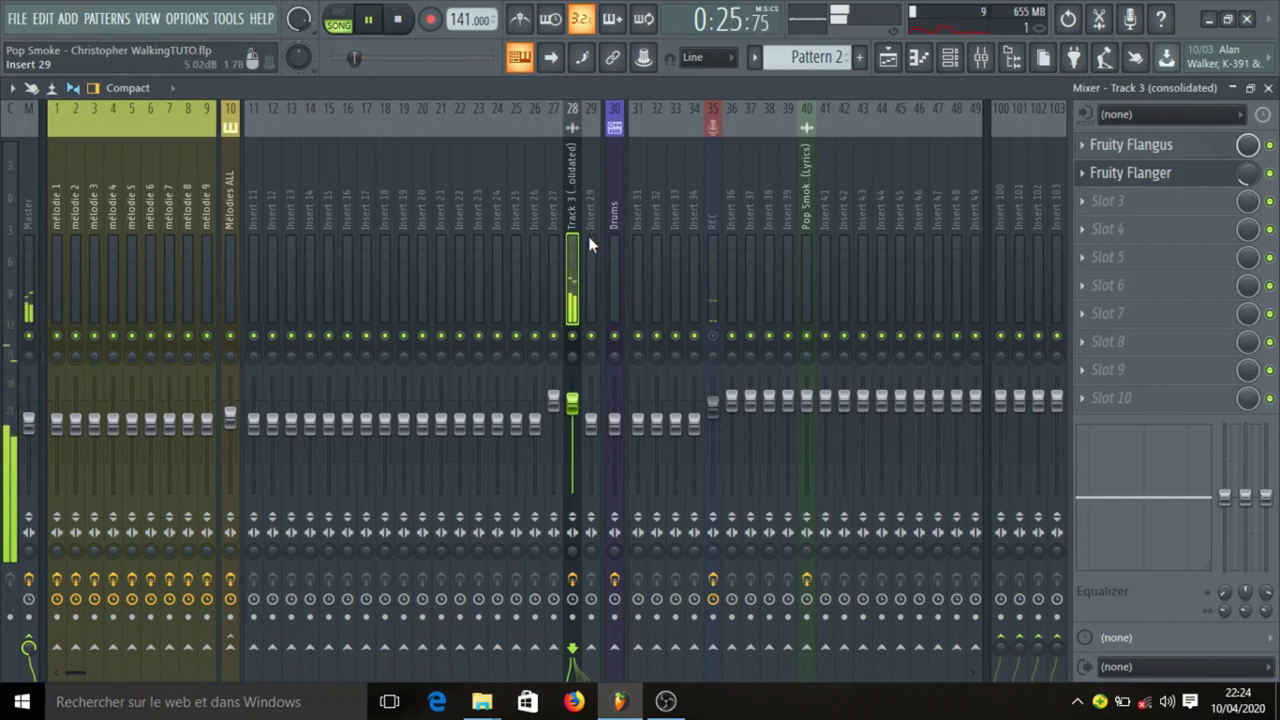
pyautogui.press('space')
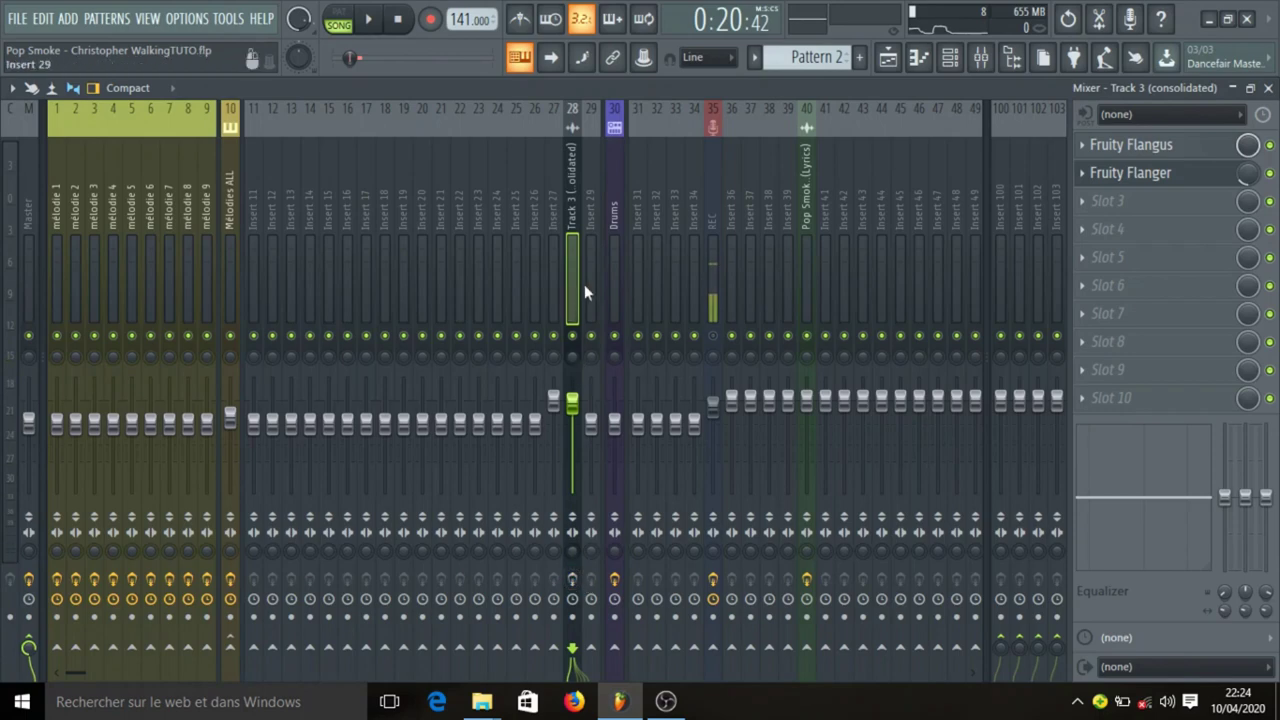
# Compare playback of the Track 3 (consolidated) insert with its effect slots disabled and re-enabled, stopping after each pass.
pyautogui.press('space')
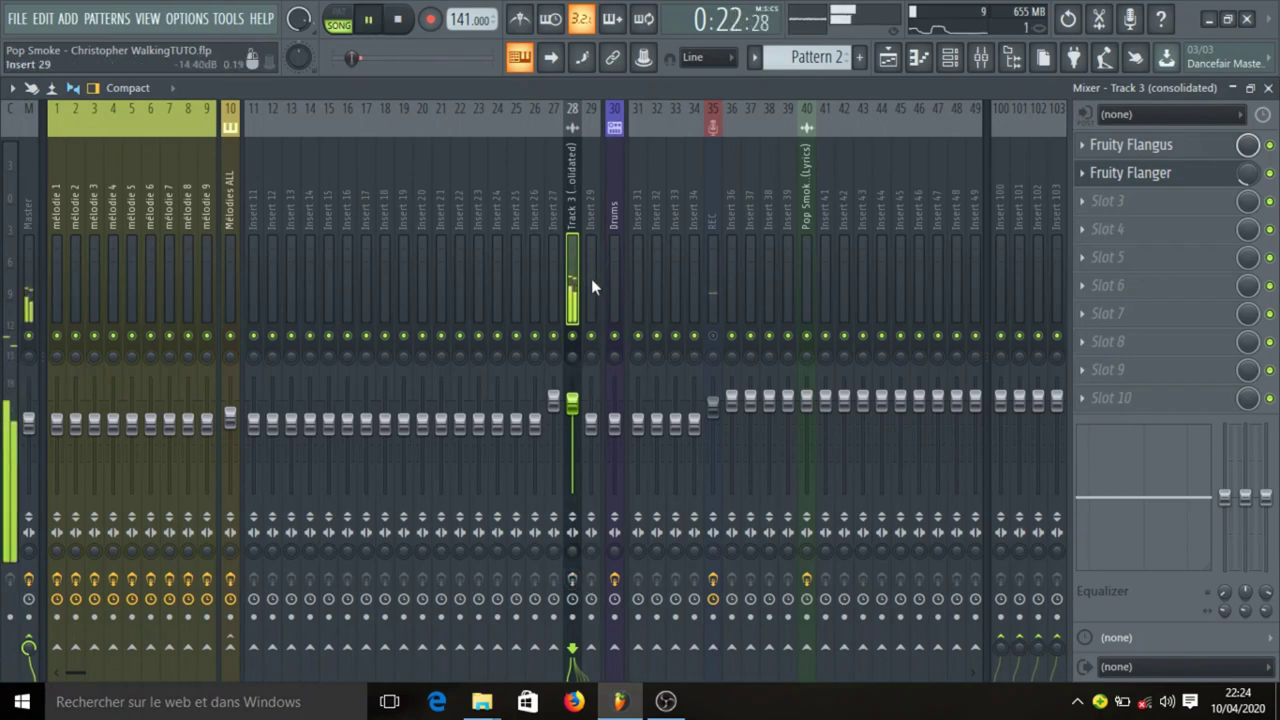
pyautogui.press('space')
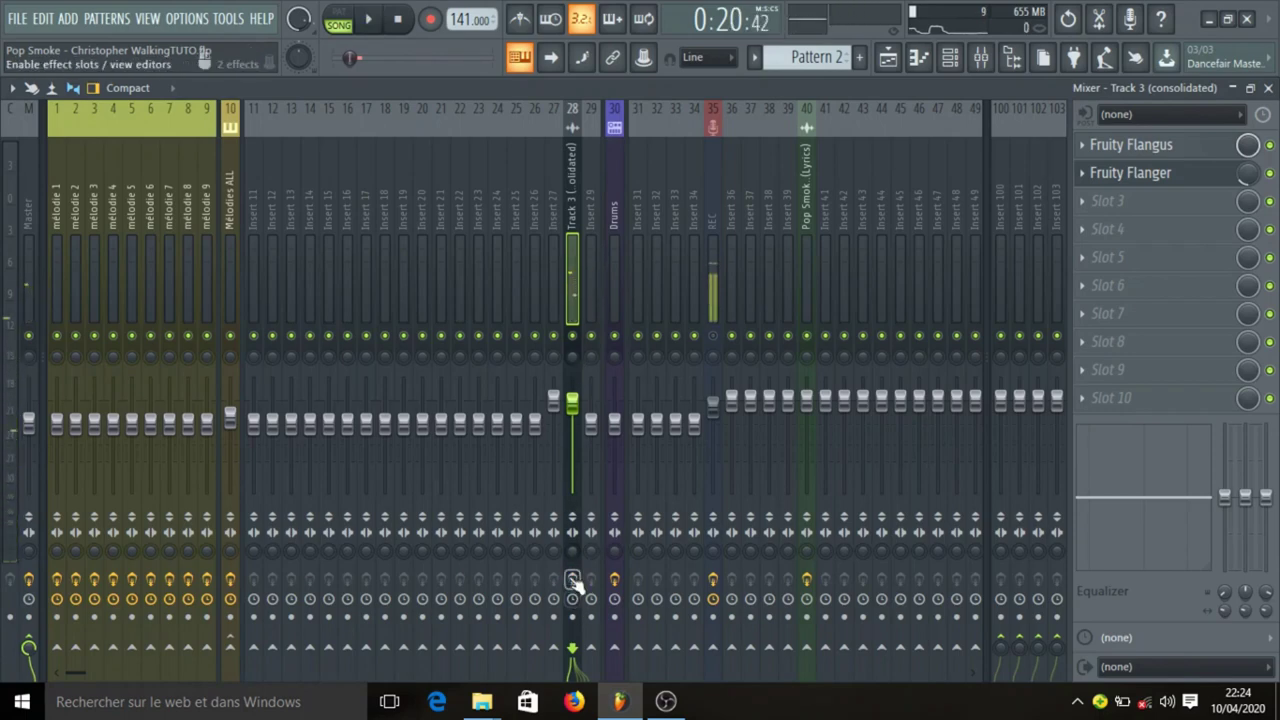
pyautogui.click(573, 580)
pyautogui.press('space')
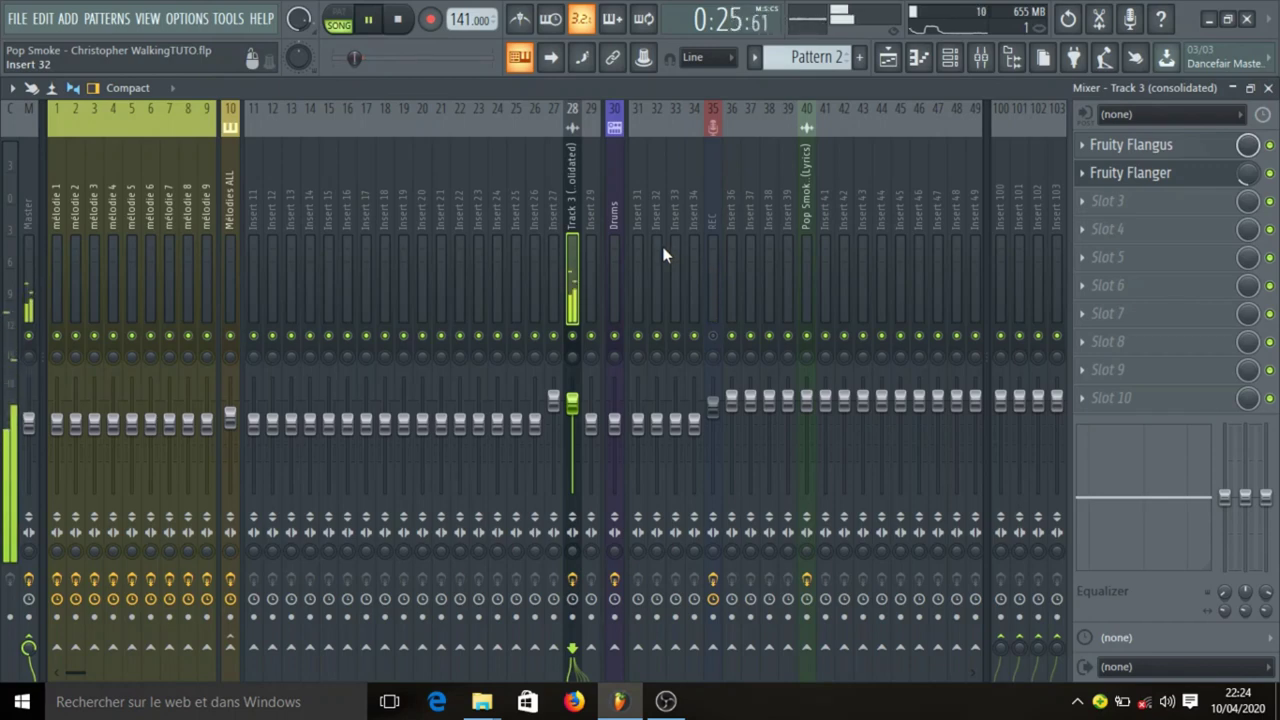
pyautogui.press('space')
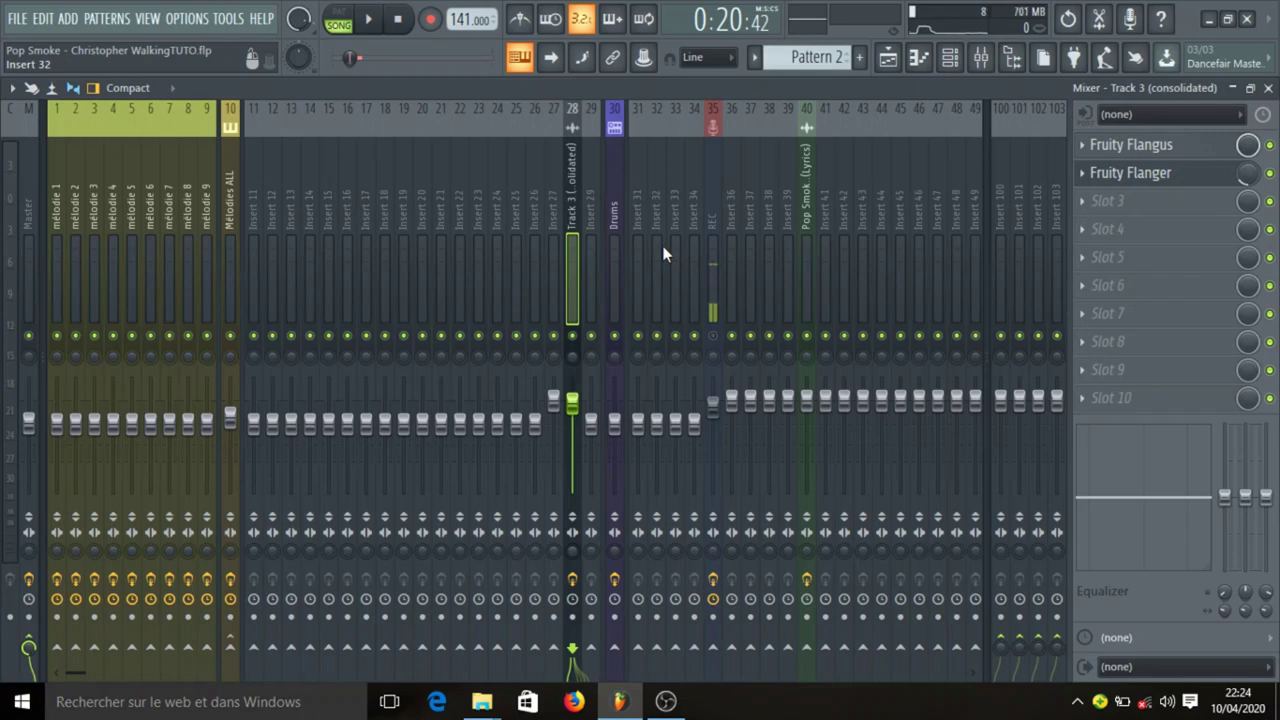
# Solo Track 5 in the playlist, play its Pop Smoke audio clip from bar 13, and stop playback.
pyautogui.click(888, 60)
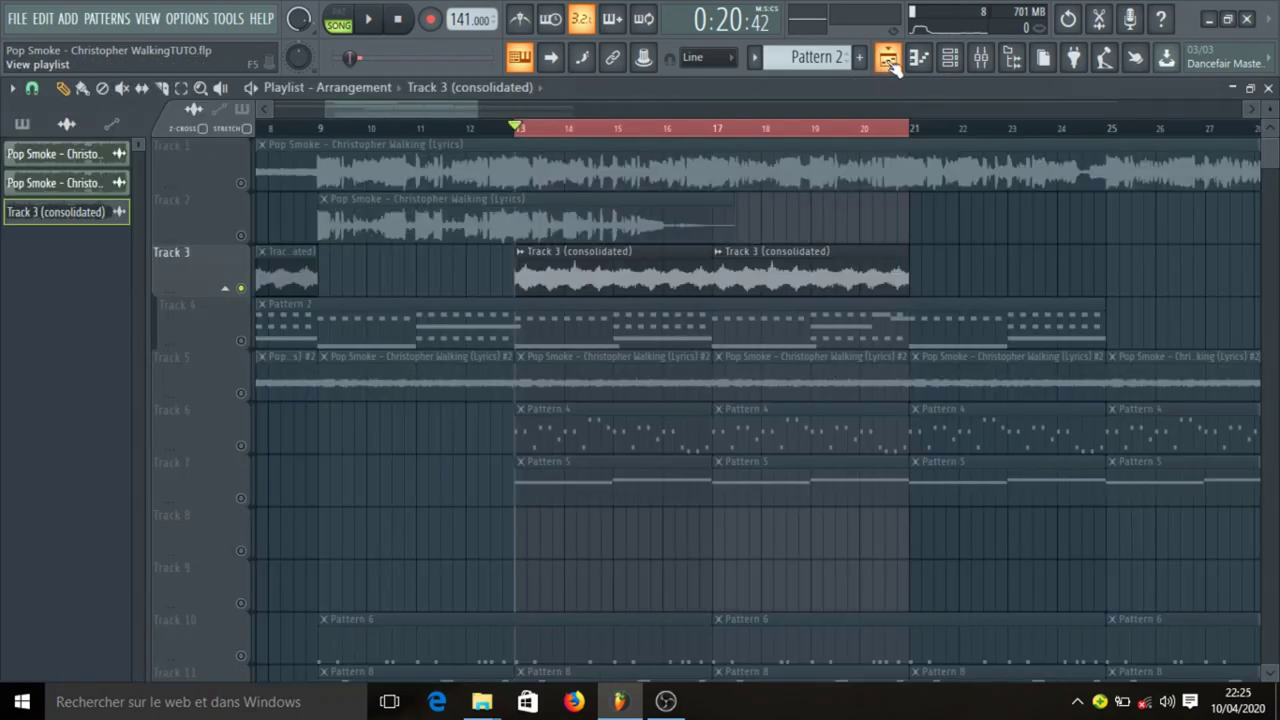
pyautogui.click(241, 394)
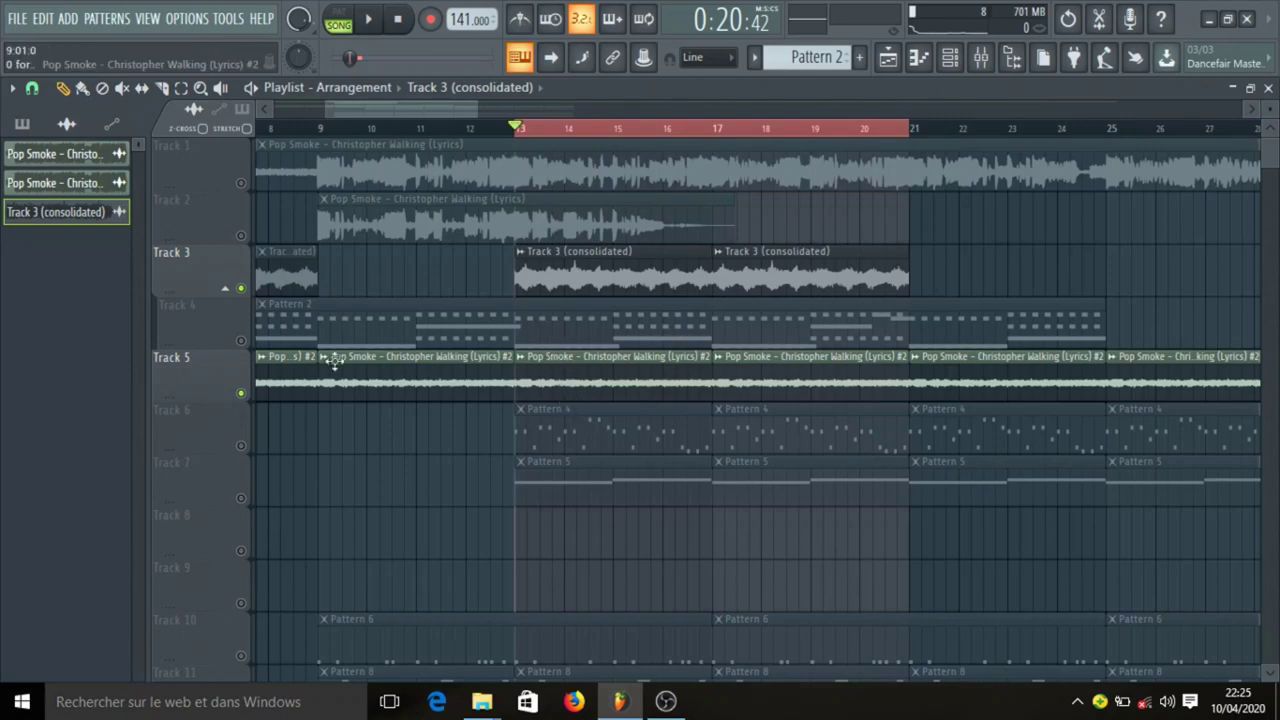
pyautogui.rightClick(241, 394)
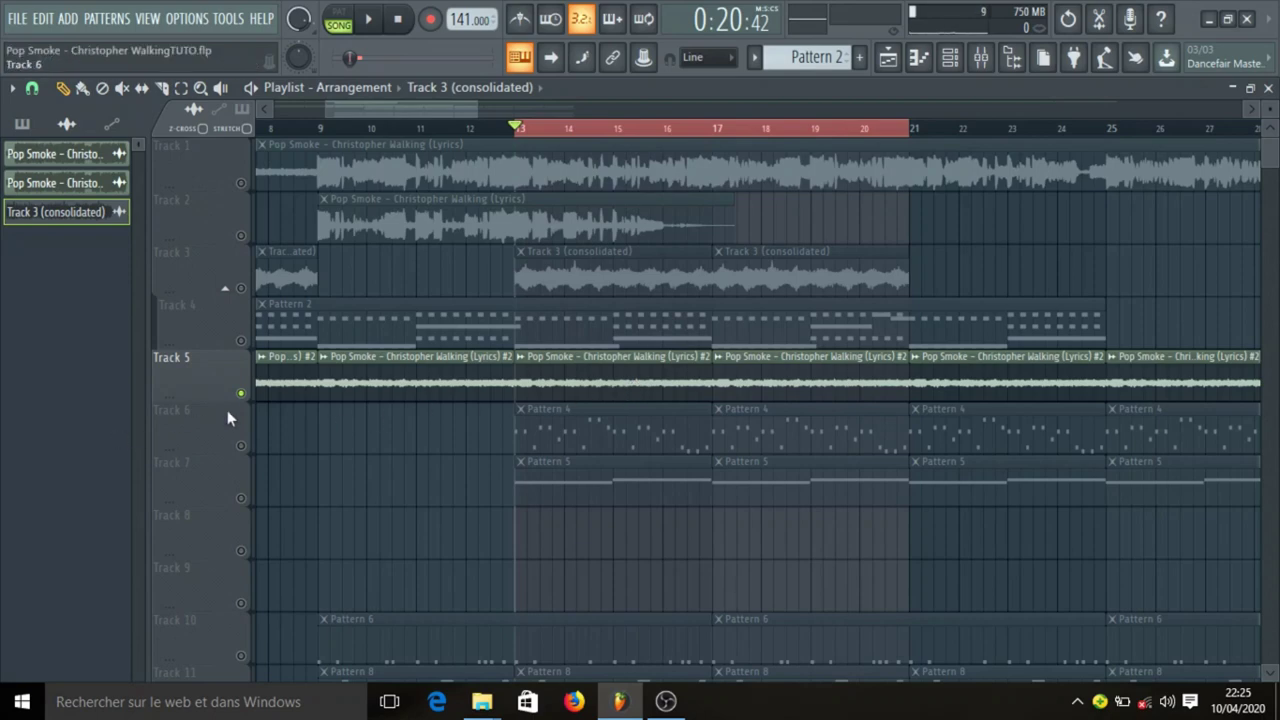
pyautogui.press('space')
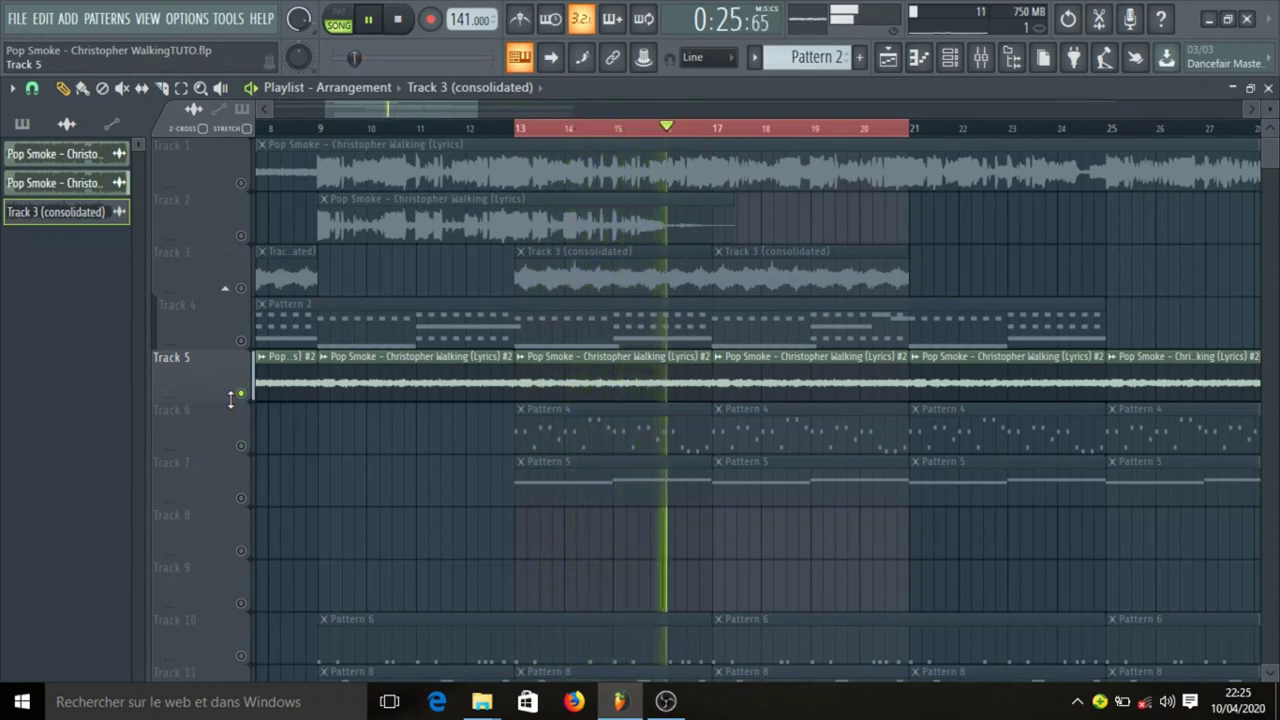
pyautogui.press('space')
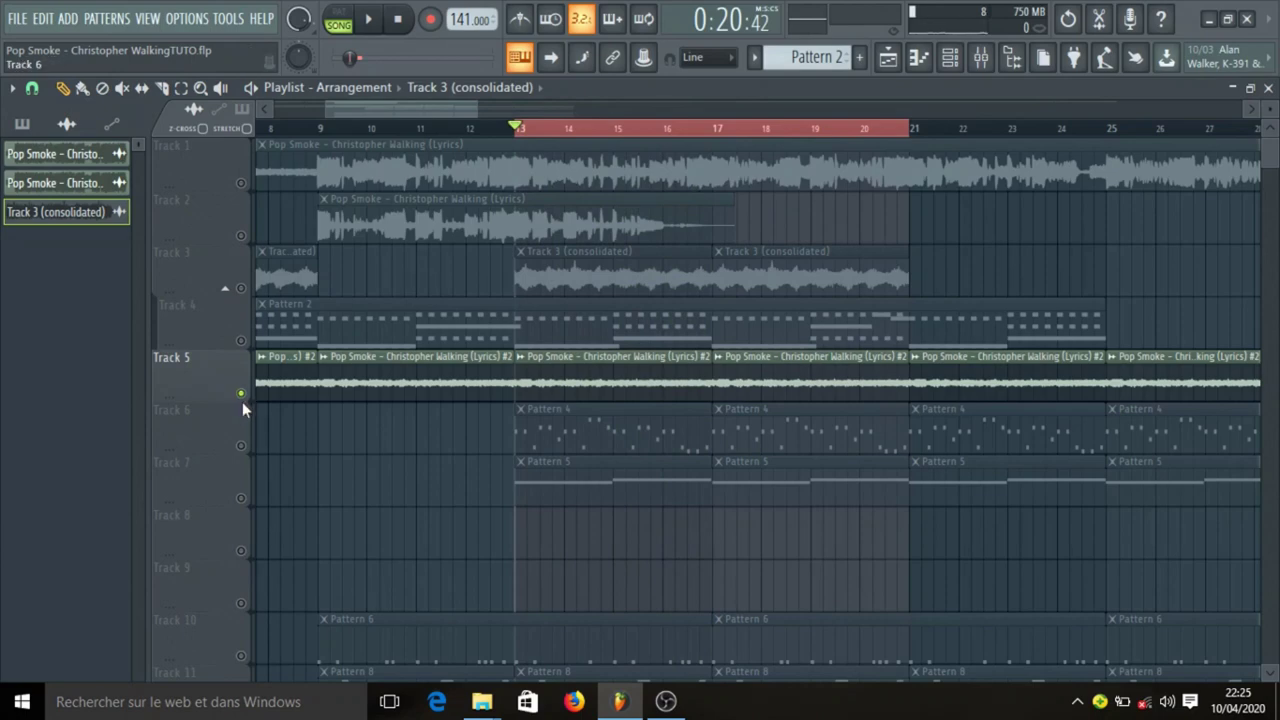
# Solo Track 3 to play its consolidated clip for comparison, stop playback, and turn off the track solo.
pyautogui.rightClick(241, 289)
pyautogui.press('space')
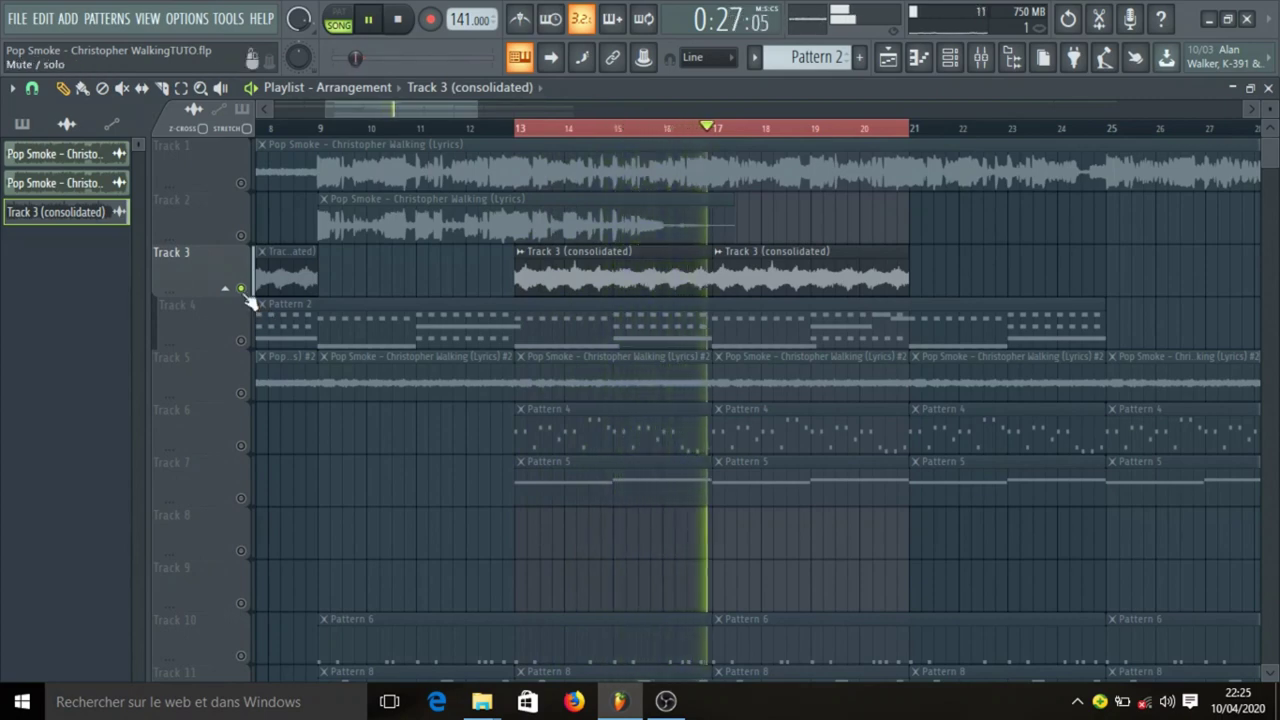
pyautogui.press('space')
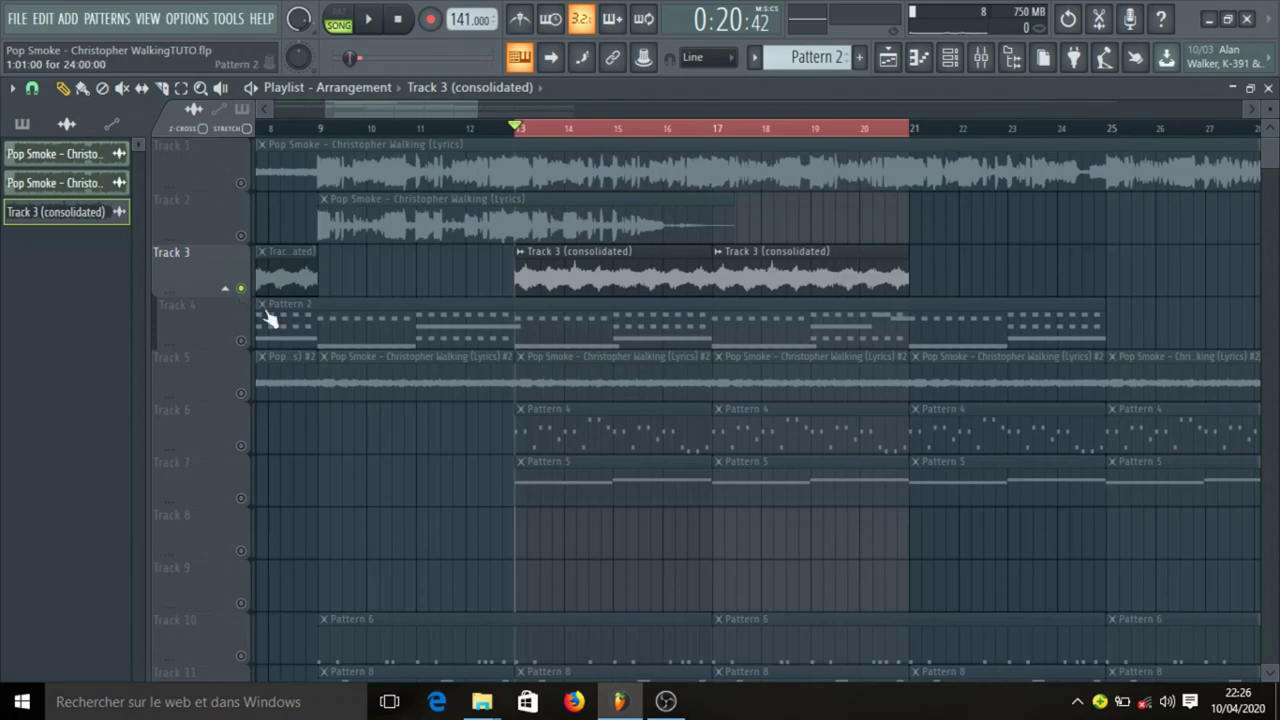
pyautogui.rightClick(241, 289)
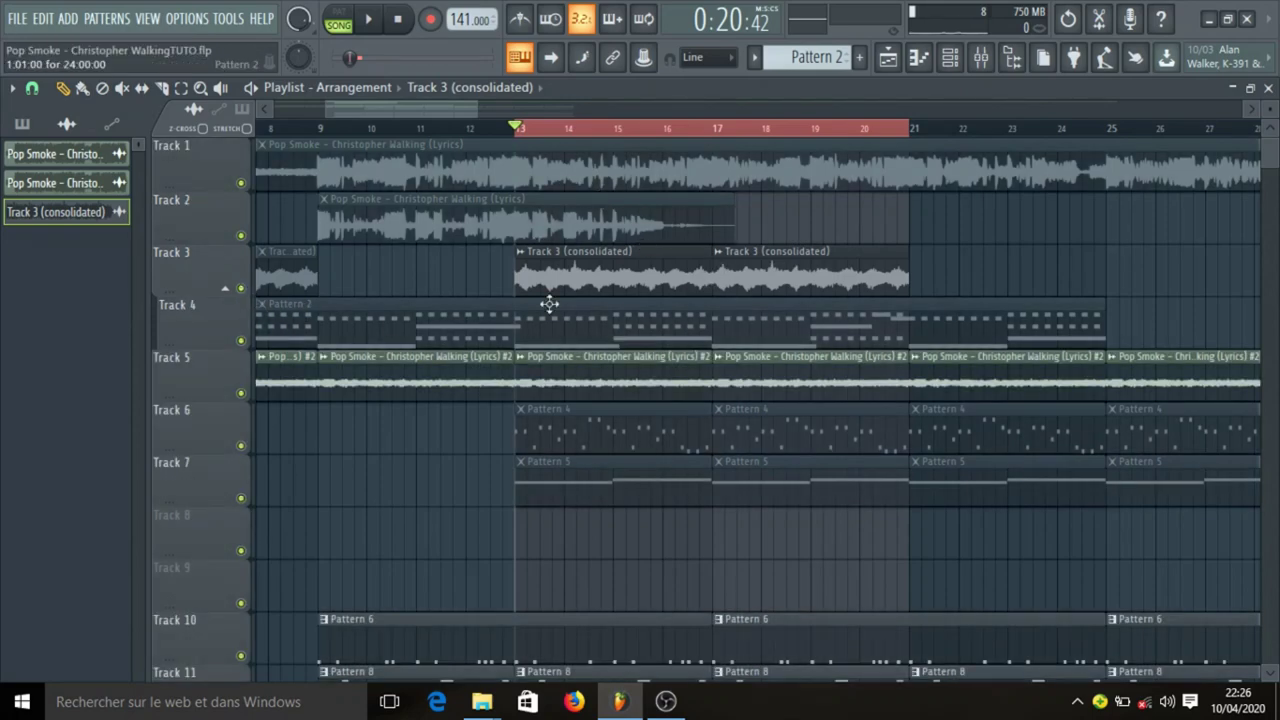
# Select Pattern 4 from Track 6, review the Nexus #4 preset in the channel rack, and close the plugin.
pyautogui.scroll(-3, 600, 440)
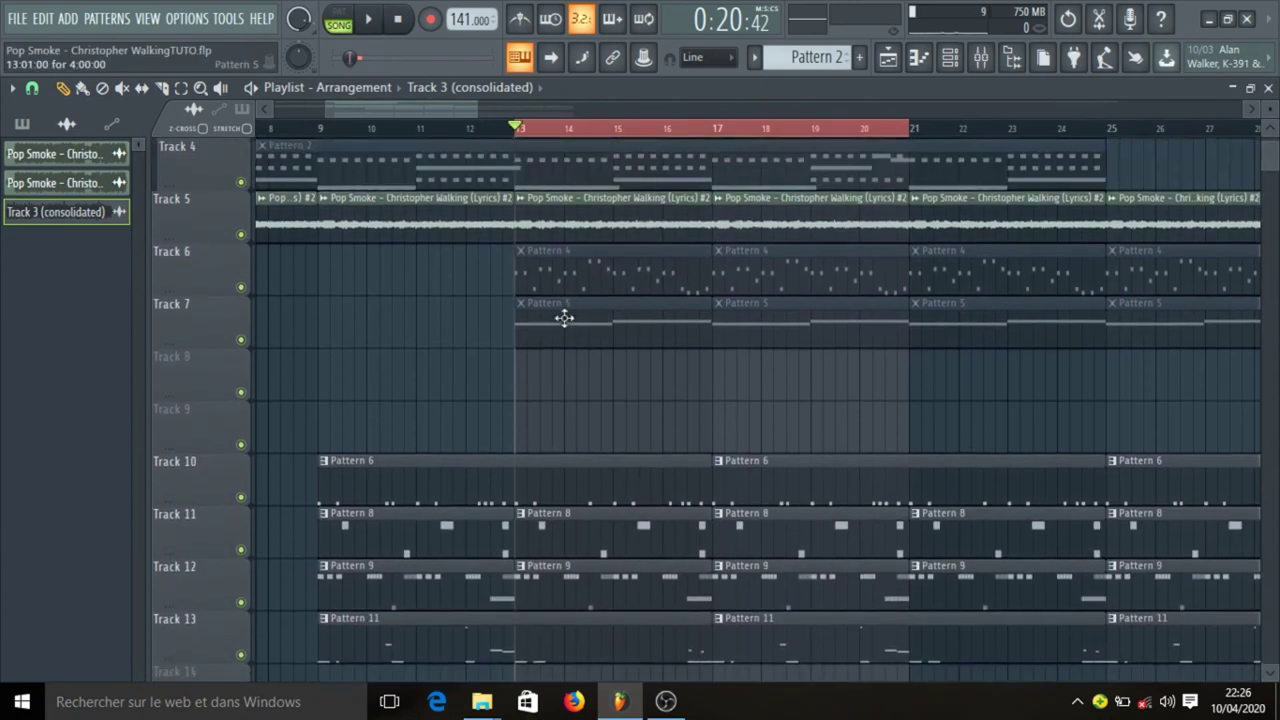
pyautogui.click(571, 271)
pyautogui.click(950, 57)
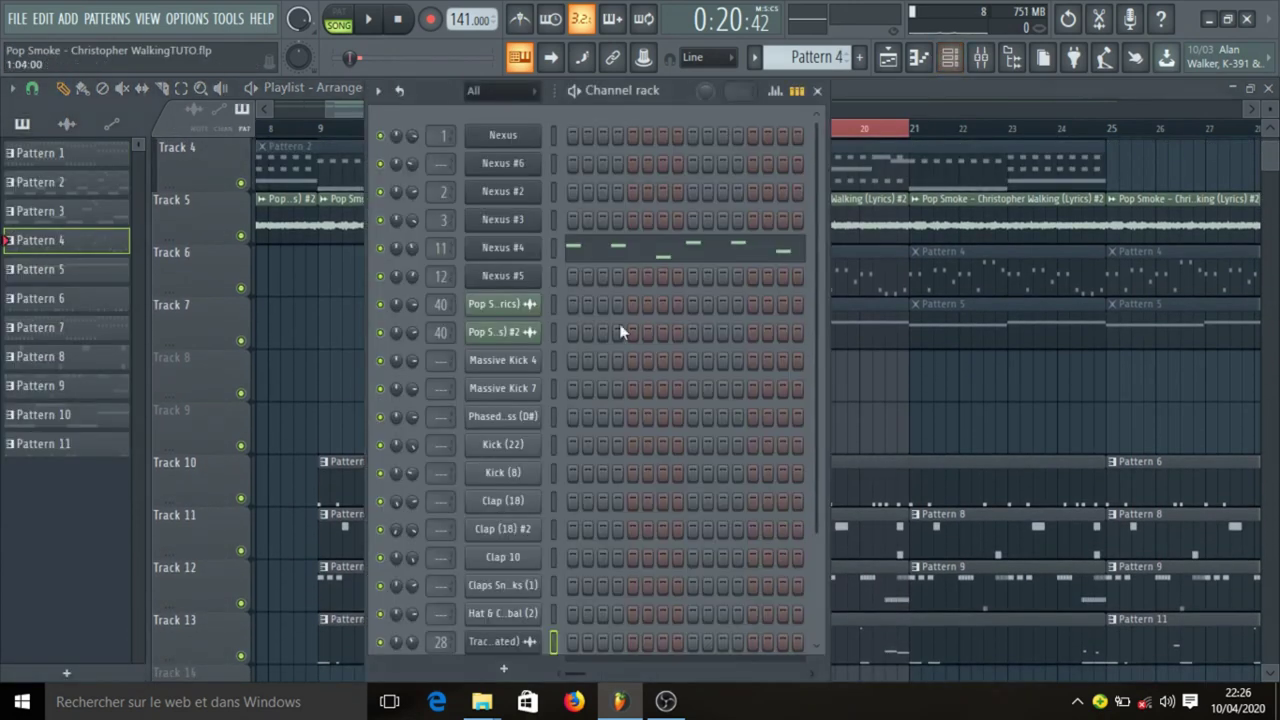
pyautogui.click(503, 218)
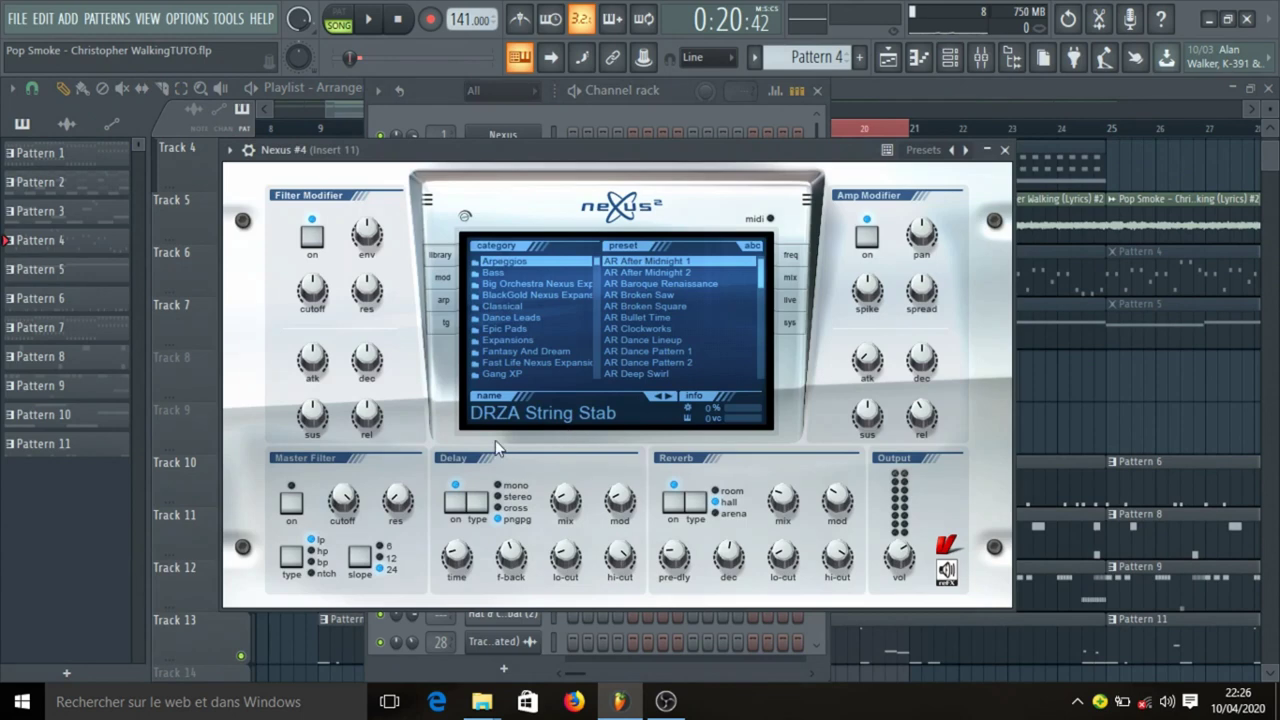
pyautogui.click(1005, 149)
# Switch playback to pattern mode, check the effect slots of mixer Insert 11, and return to the playlist.
pyautogui.click(338, 18)
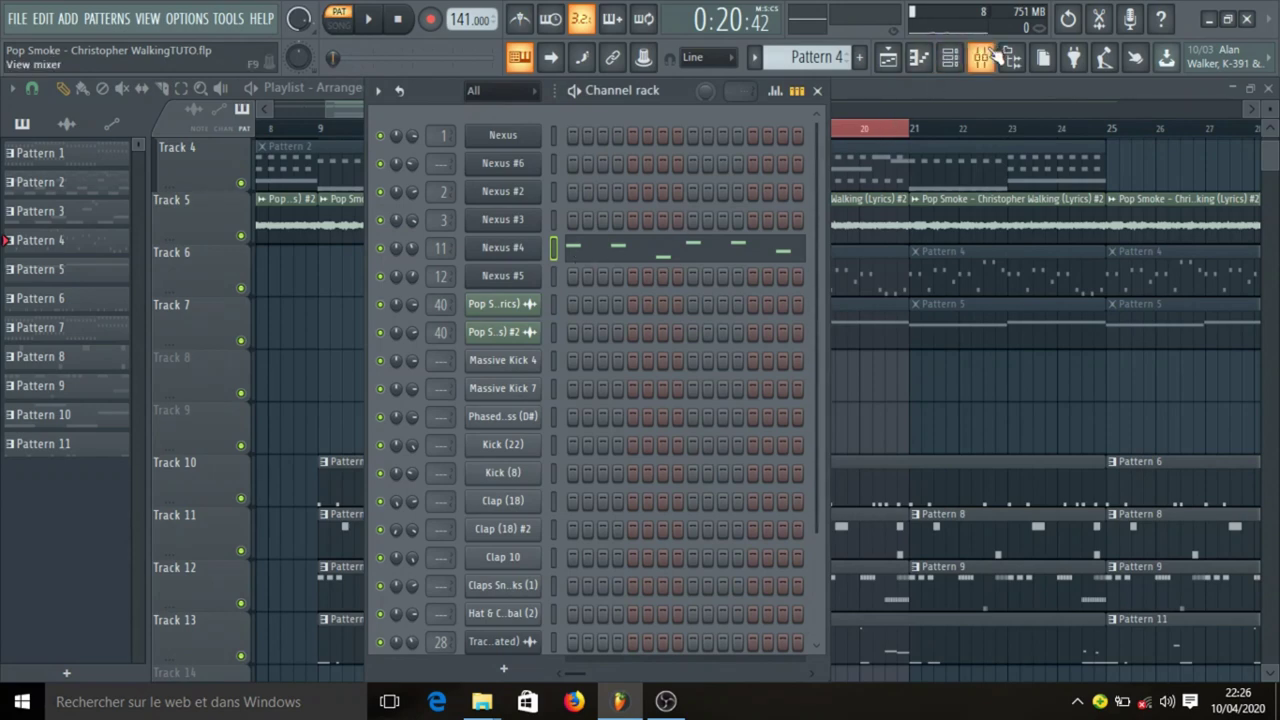
pyautogui.click(950, 57)
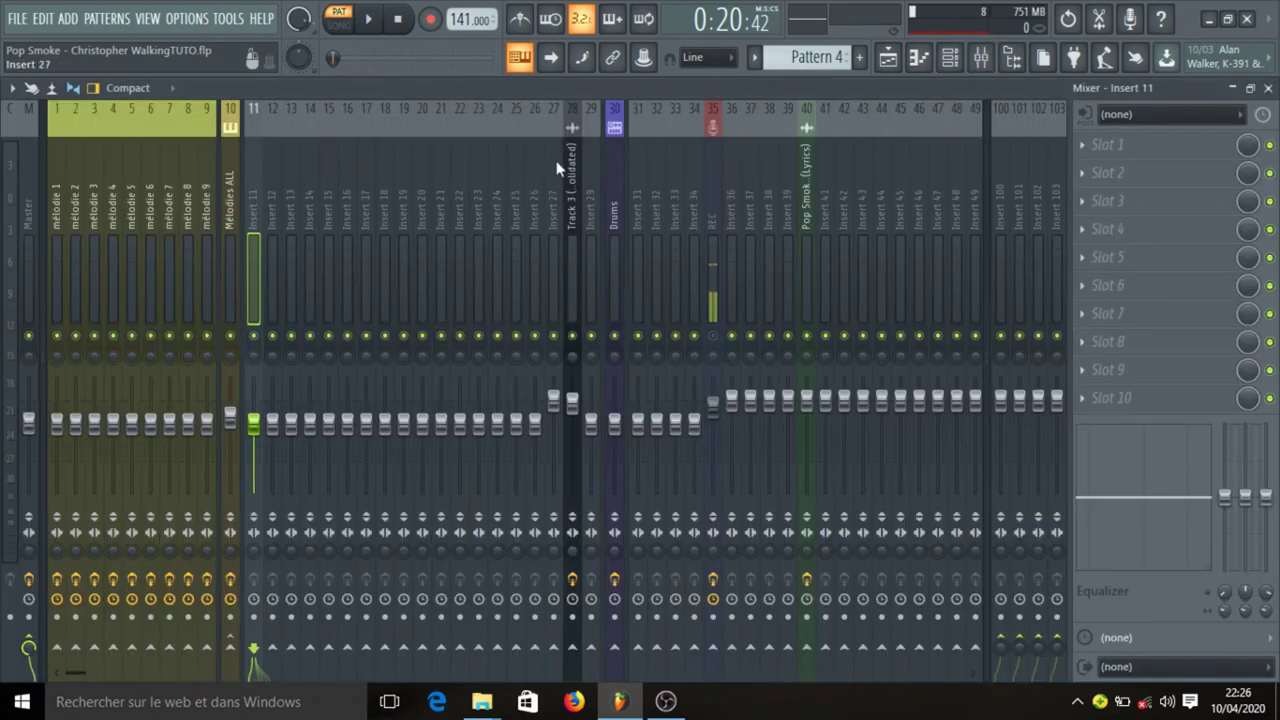
pyautogui.click(888, 57)
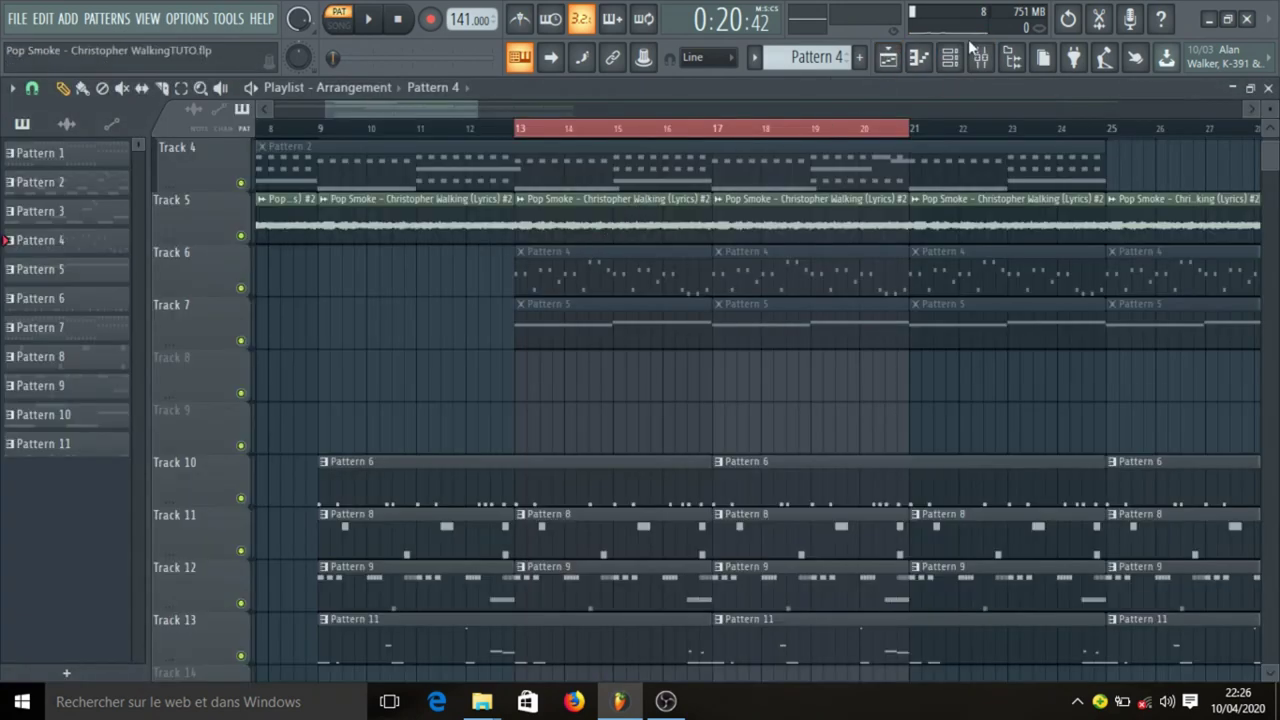
# Play Pattern 4 while reviewing the full Nexus #4 melody in the piano roll, and stop playback.
pyautogui.press('F6')
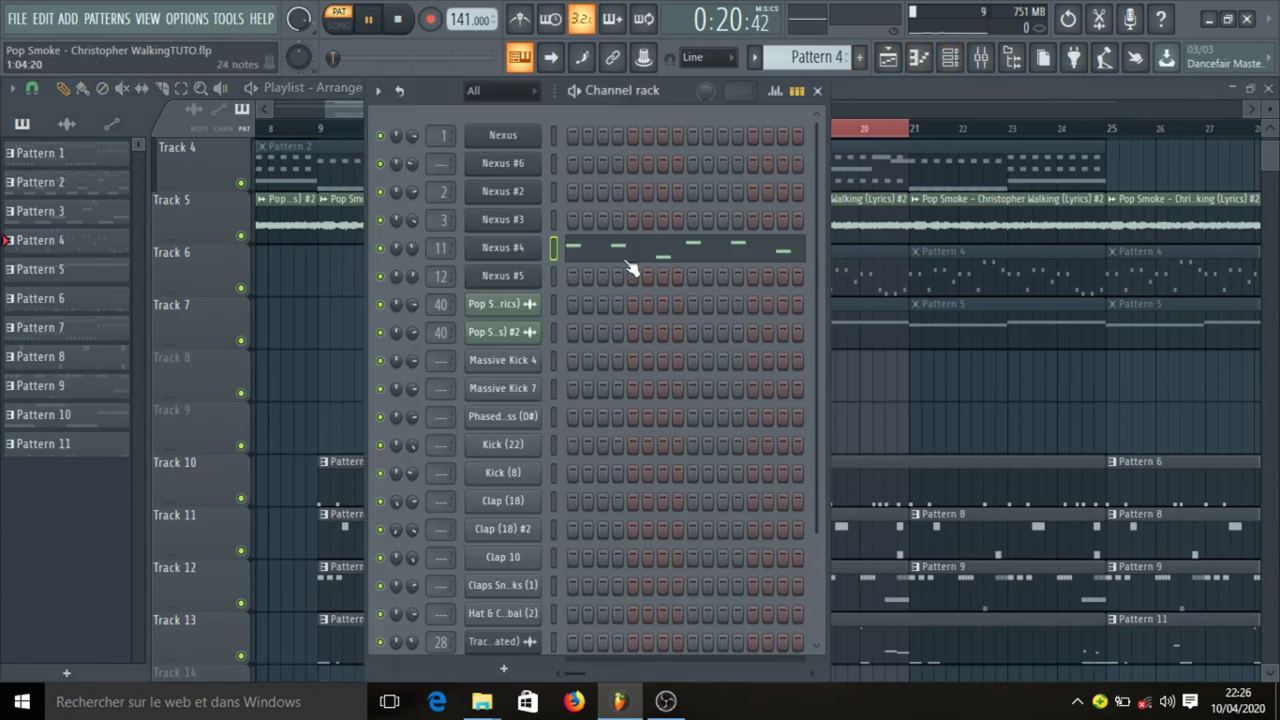
pyautogui.click(626, 260)
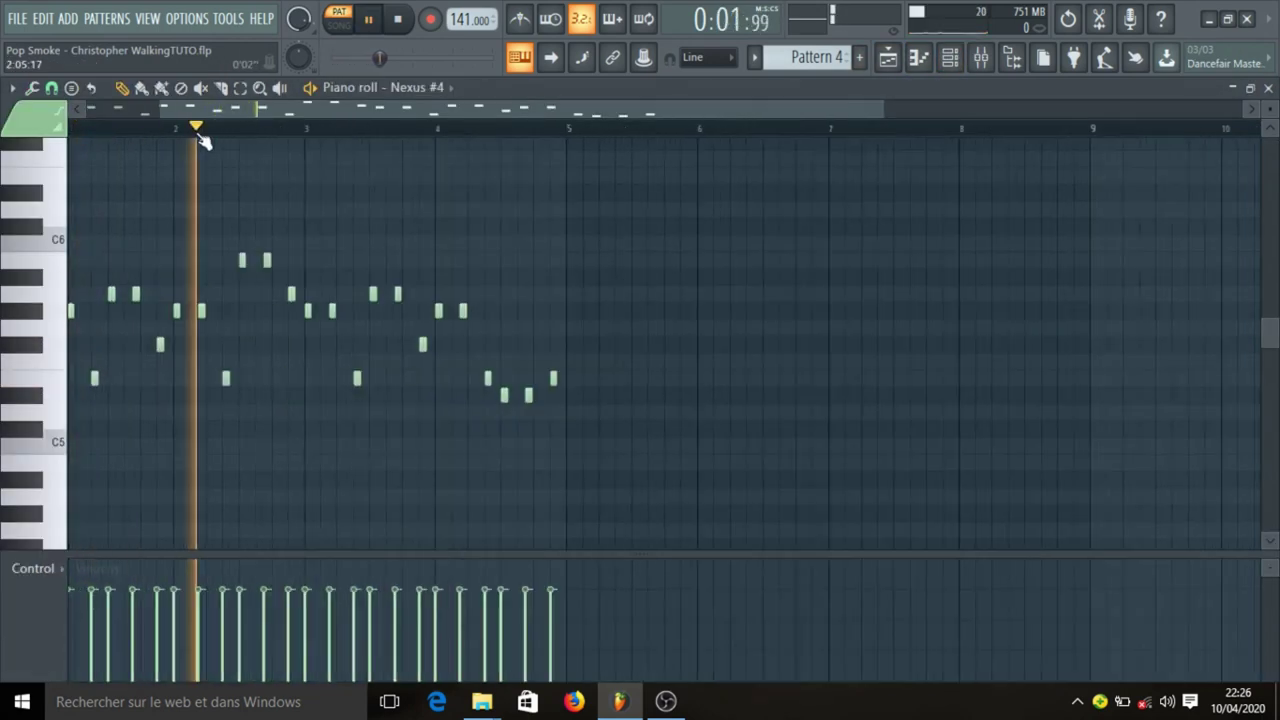
pyautogui.scroll(2, 198, 134)
pyautogui.moveTo(236, 116); pyautogui.dragTo(85, 130)
pyautogui.scroll(-3, 128, 131)
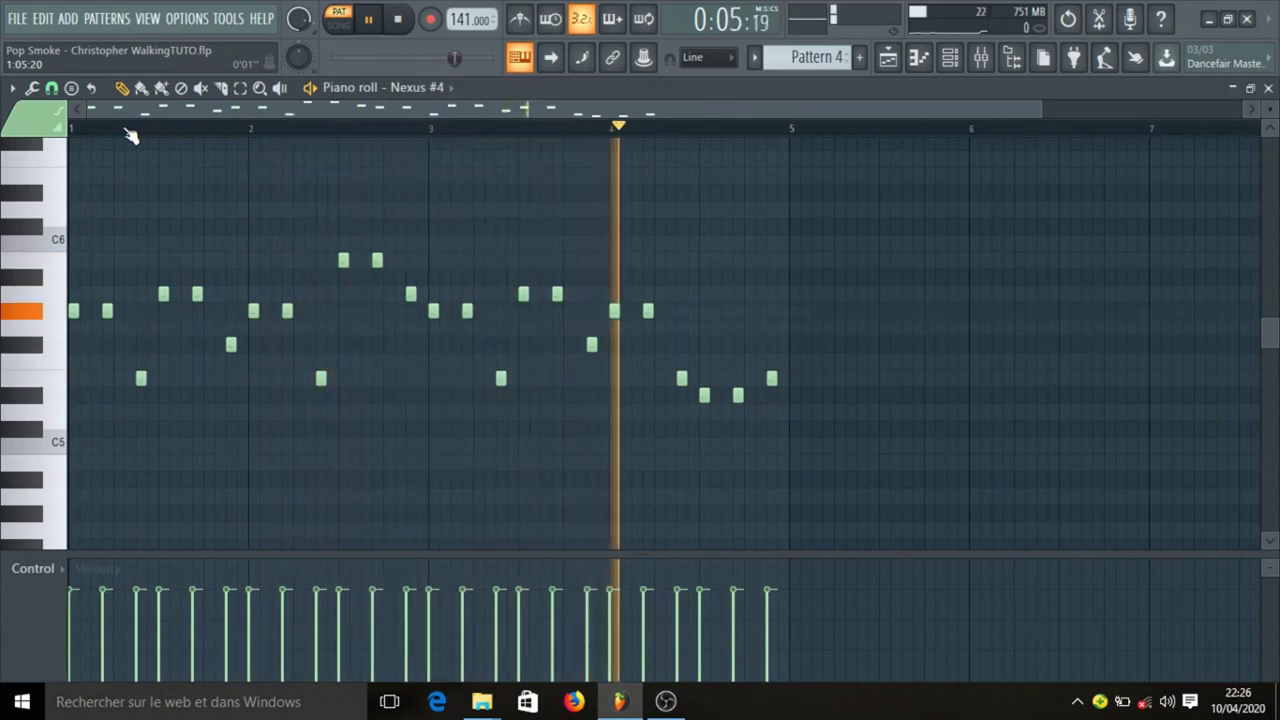
pyautogui.press('space')
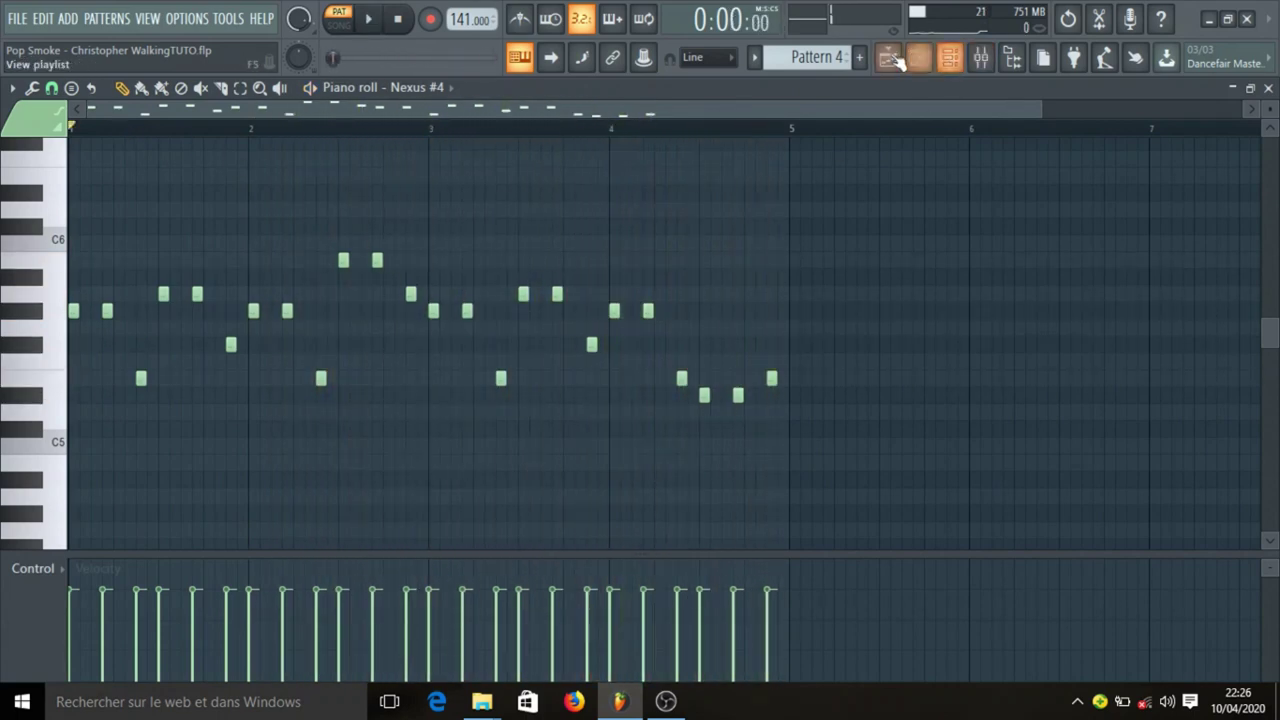
# Select Pattern 5 in the playlist, review the Nexus #5 preset from the channel rack, and close the plugin.
pyautogui.click(893, 58)
pyautogui.click(580, 323)
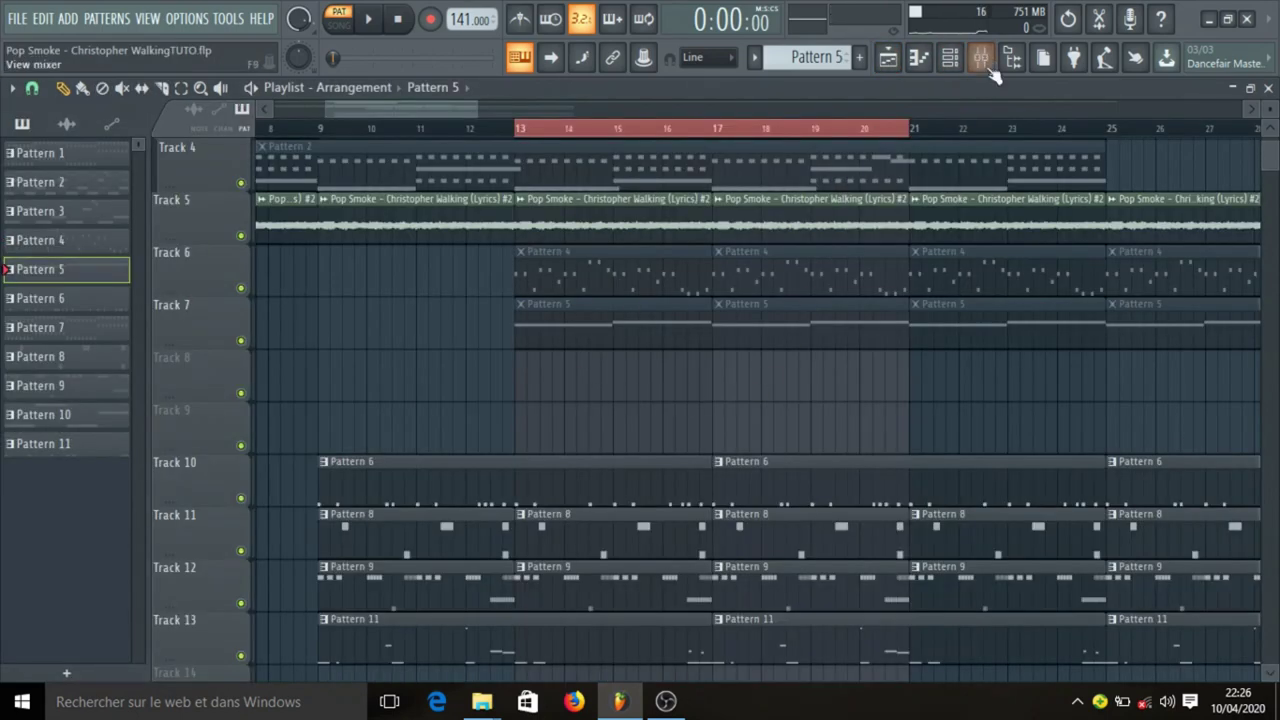
pyautogui.click(950, 57)
pyautogui.click(521, 271)
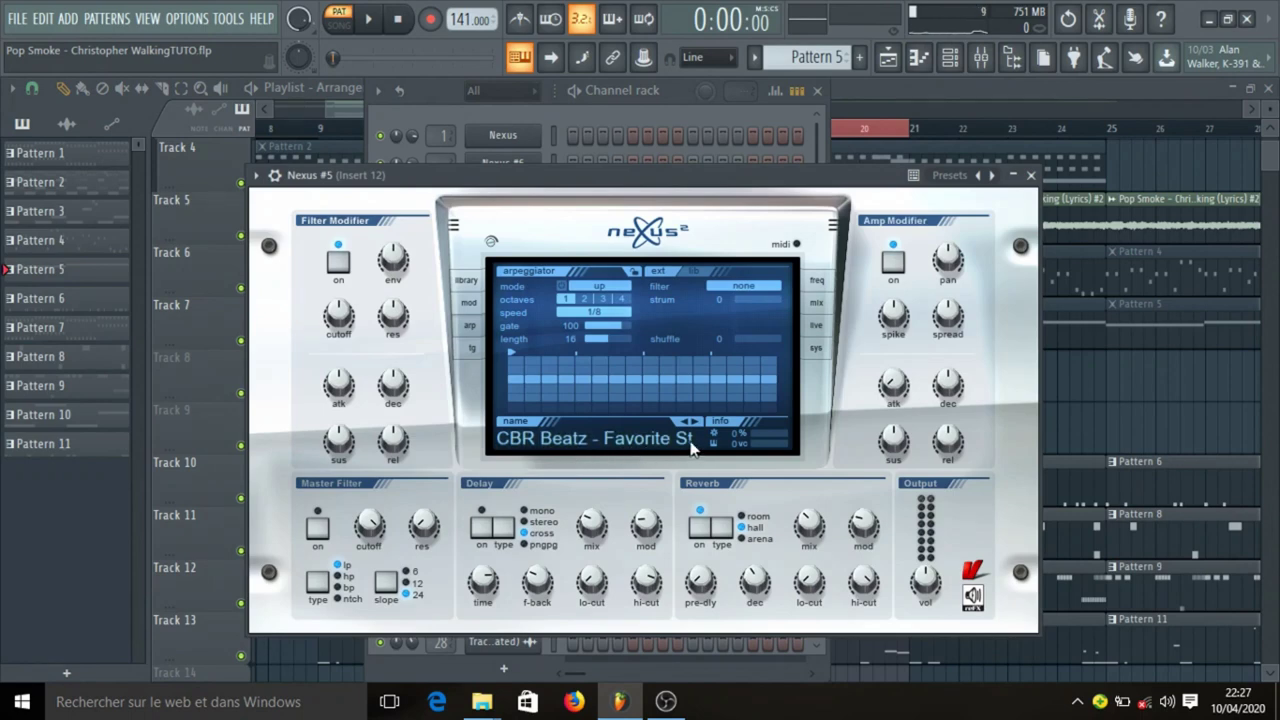
pyautogui.click(1031, 175)
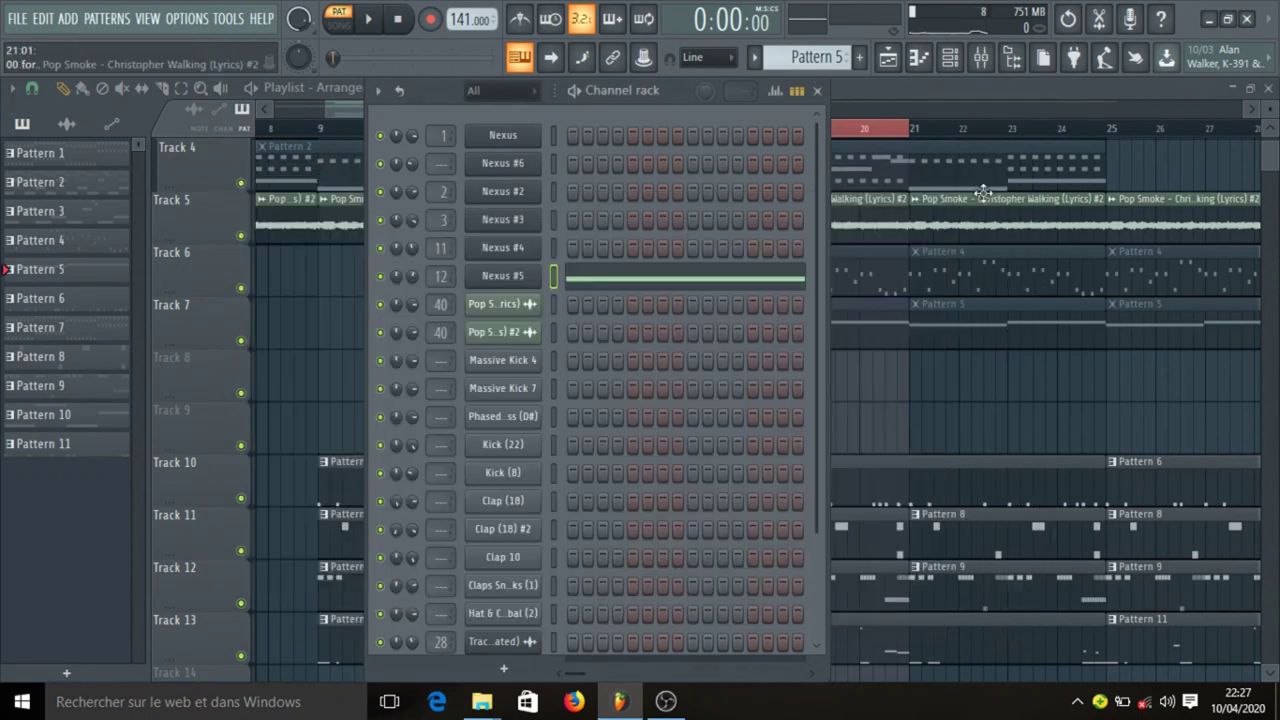
# Open the Nexus #5 notes in the piano roll, play Pattern 5, and stop playback.
pyautogui.click(600, 280)
pyautogui.scroll(3, 511, 263)
pyautogui.press('space')
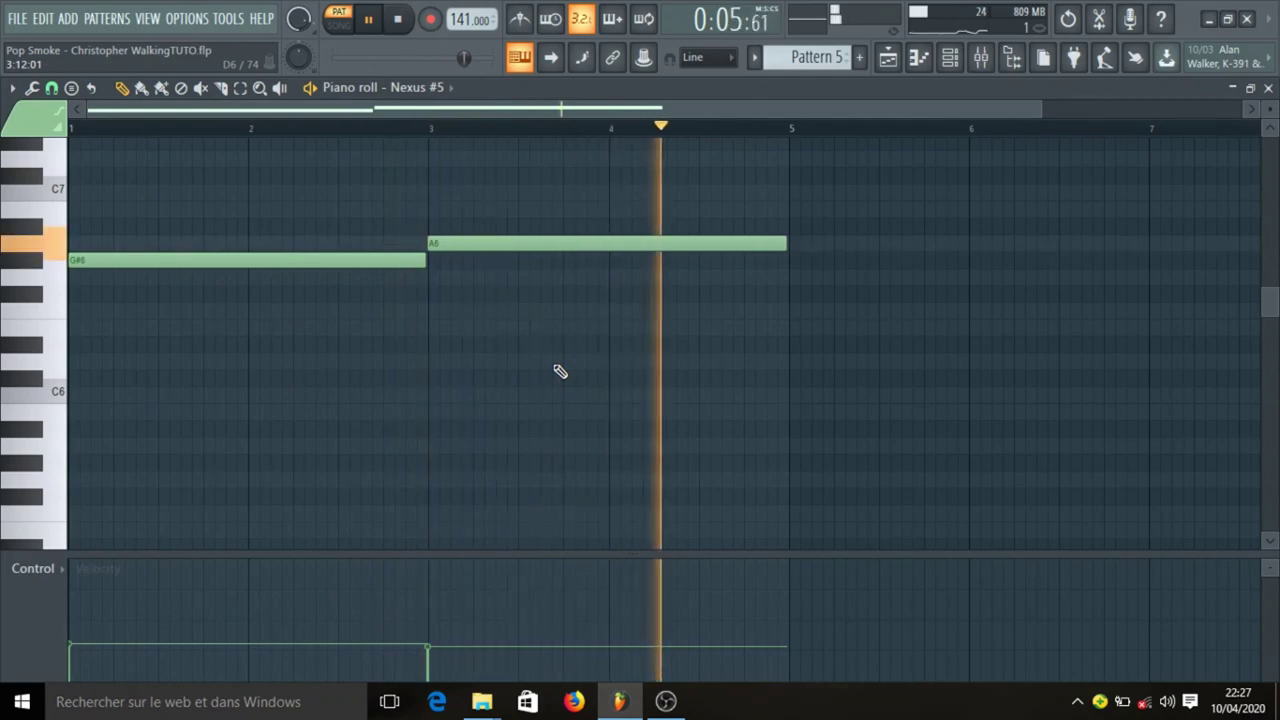
pyautogui.press('space')
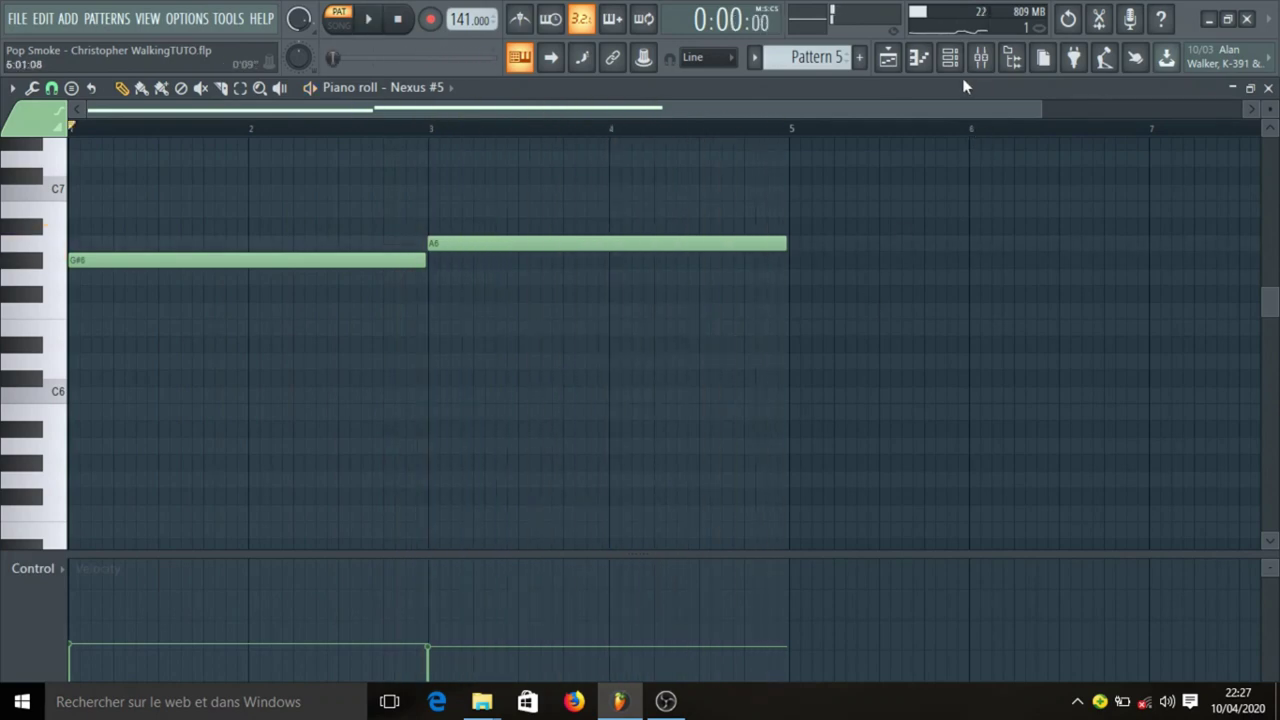
# Return to the playlist, select Pattern 6 on Track 10, and show its kick channels in the channel rack.
pyautogui.click(888, 62)
pyautogui.scroll(-4, 694, 126)
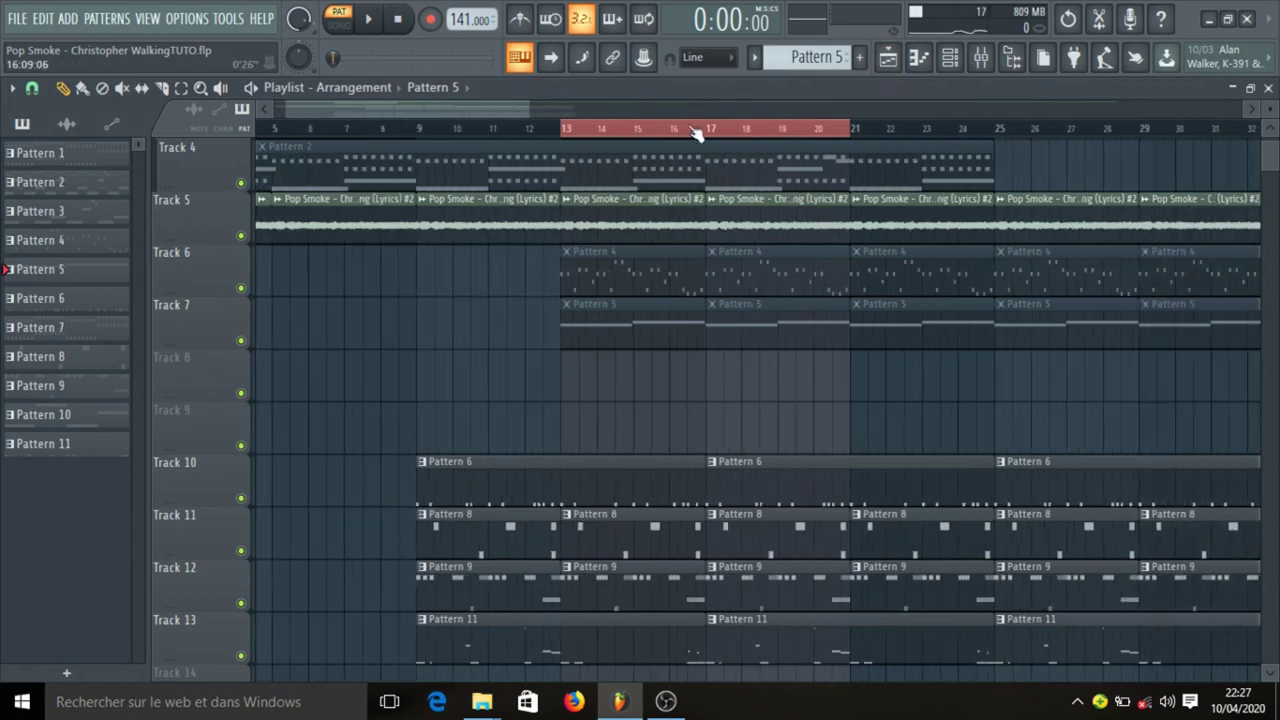
pyautogui.scroll(-2, 716, 404)
pyautogui.scroll(-3, 716, 404)
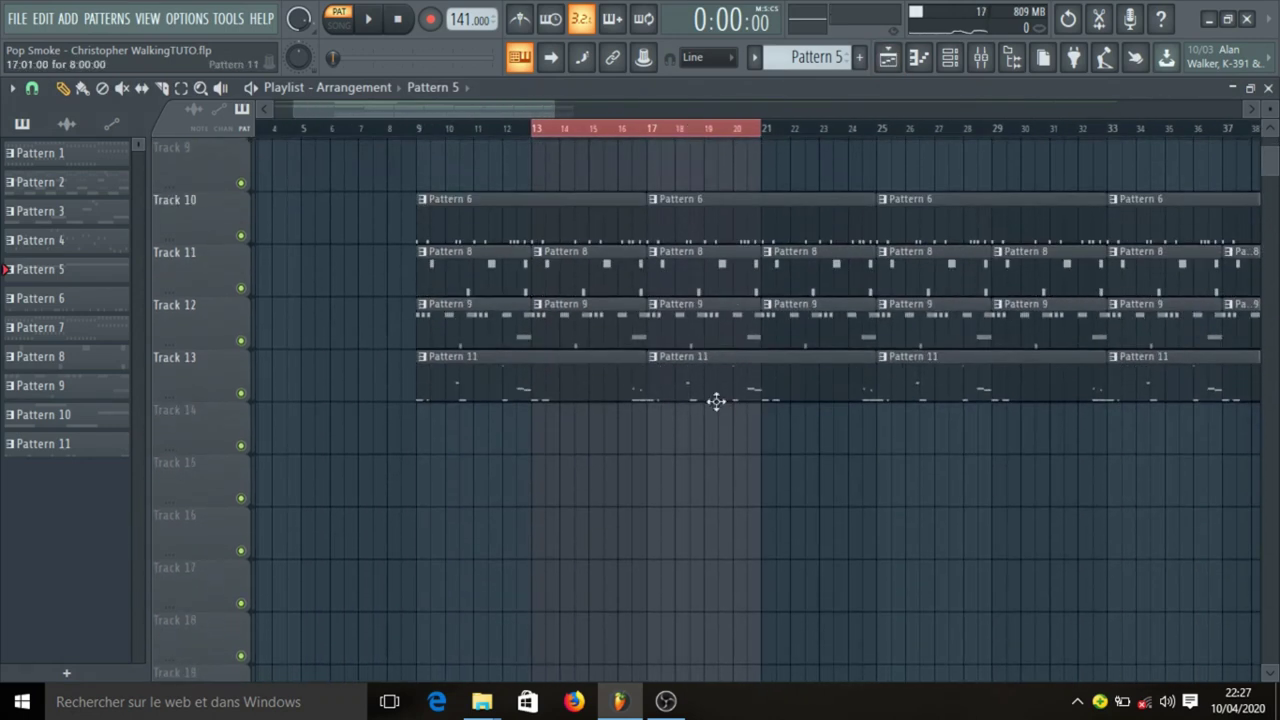
pyautogui.click(599, 224)
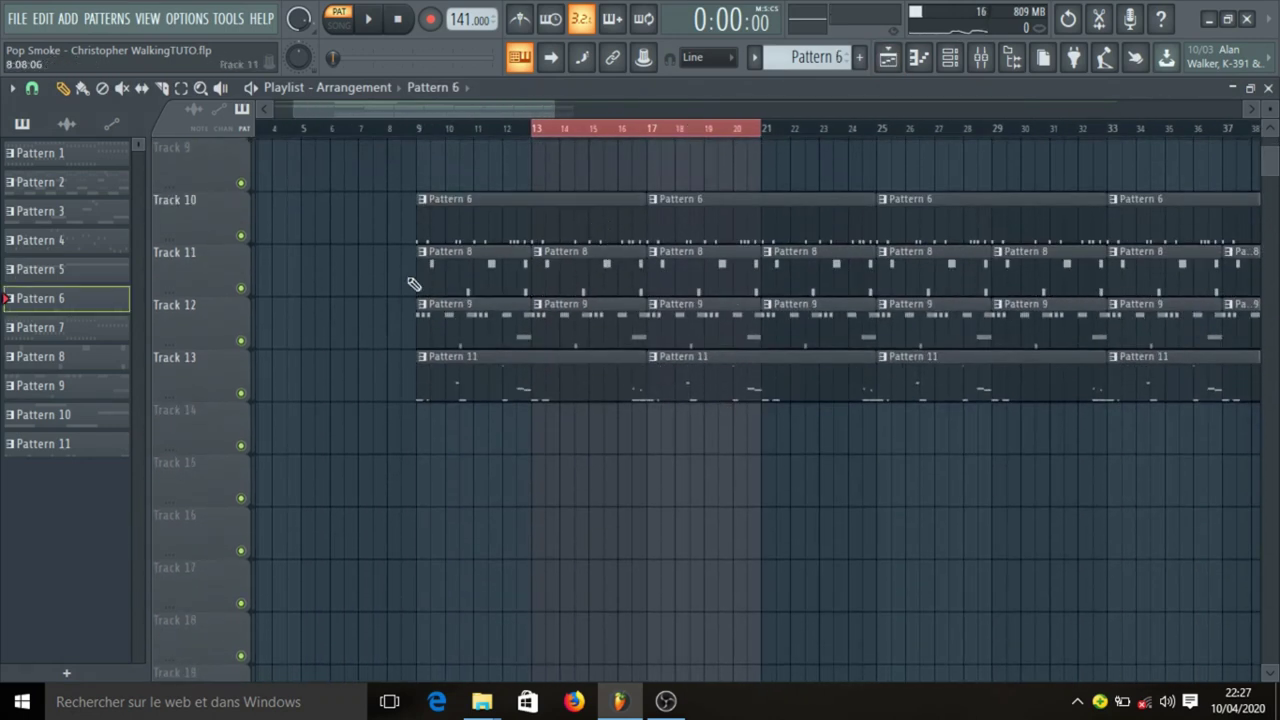
pyautogui.click(978, 60)
pyautogui.scroll(-1, 650, 328)
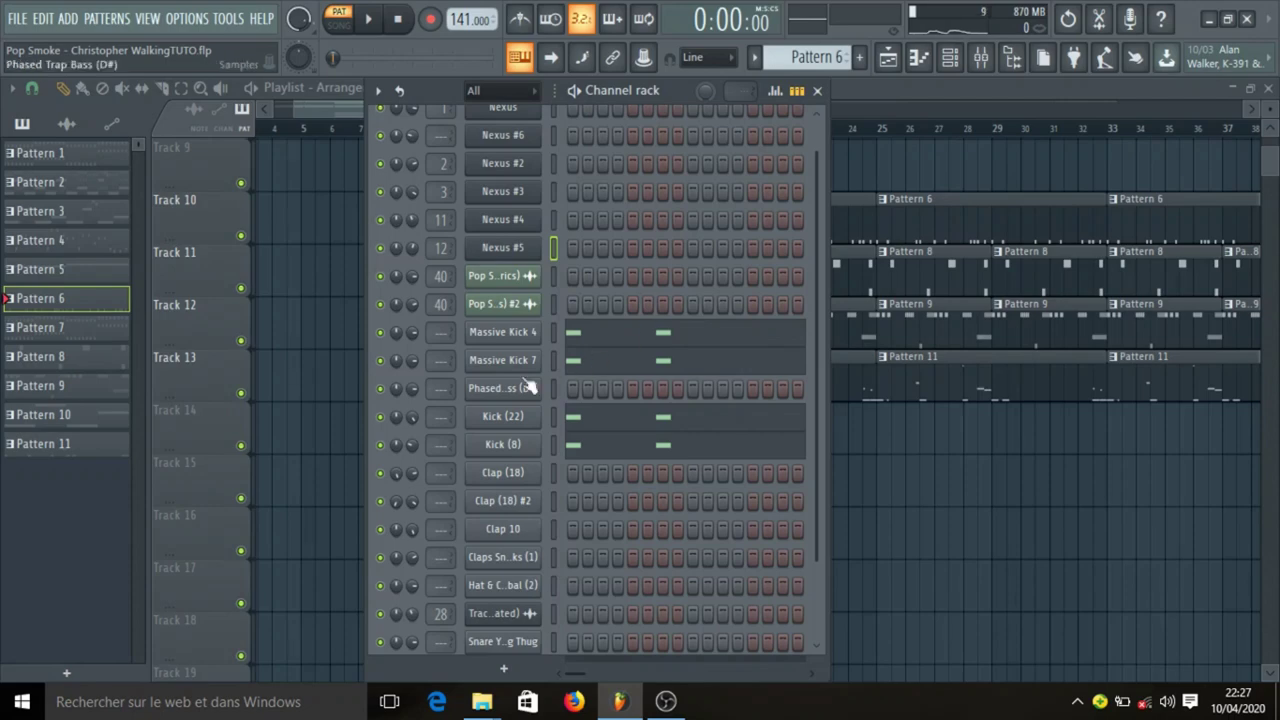
# Solo the Massive Kick 4 channel, open its notes in the piano roll, and play Pattern 6 before stopping playback.
pyautogui.click(554, 331)
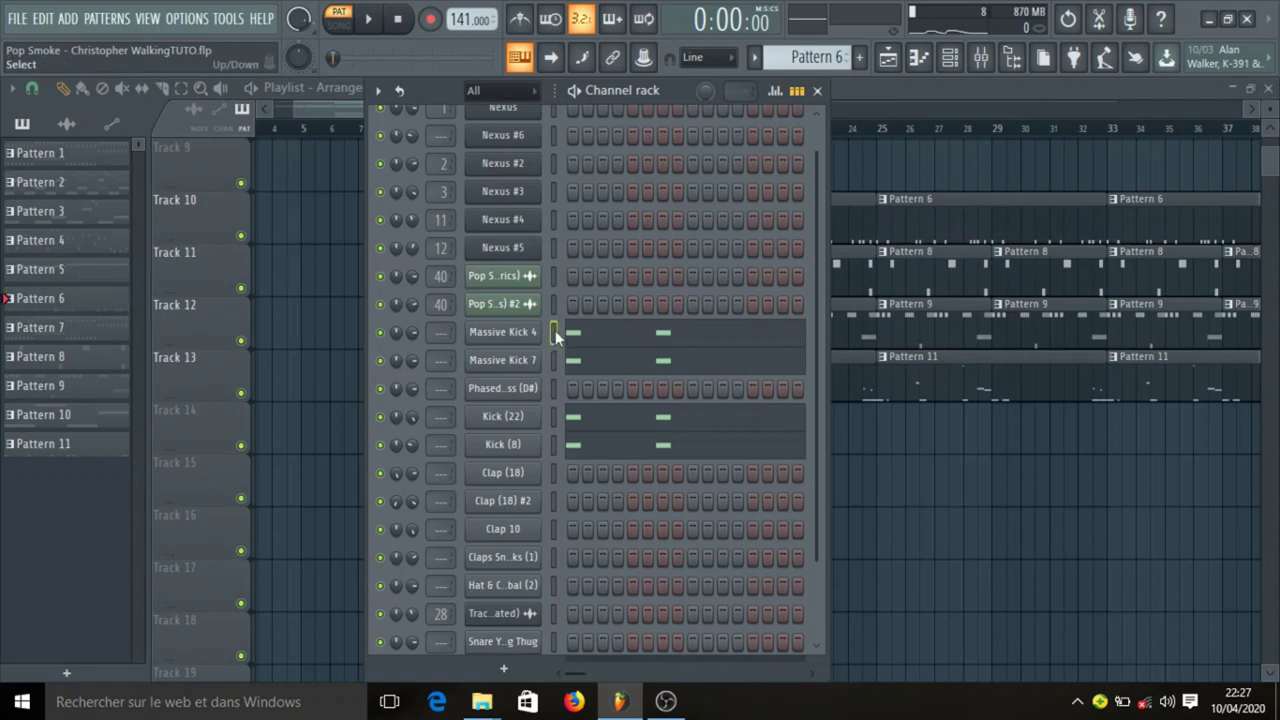
pyautogui.rightClick(382, 335)
pyautogui.click(400, 342)
pyautogui.click(588, 337)
pyautogui.scroll(-2, 471, 133)
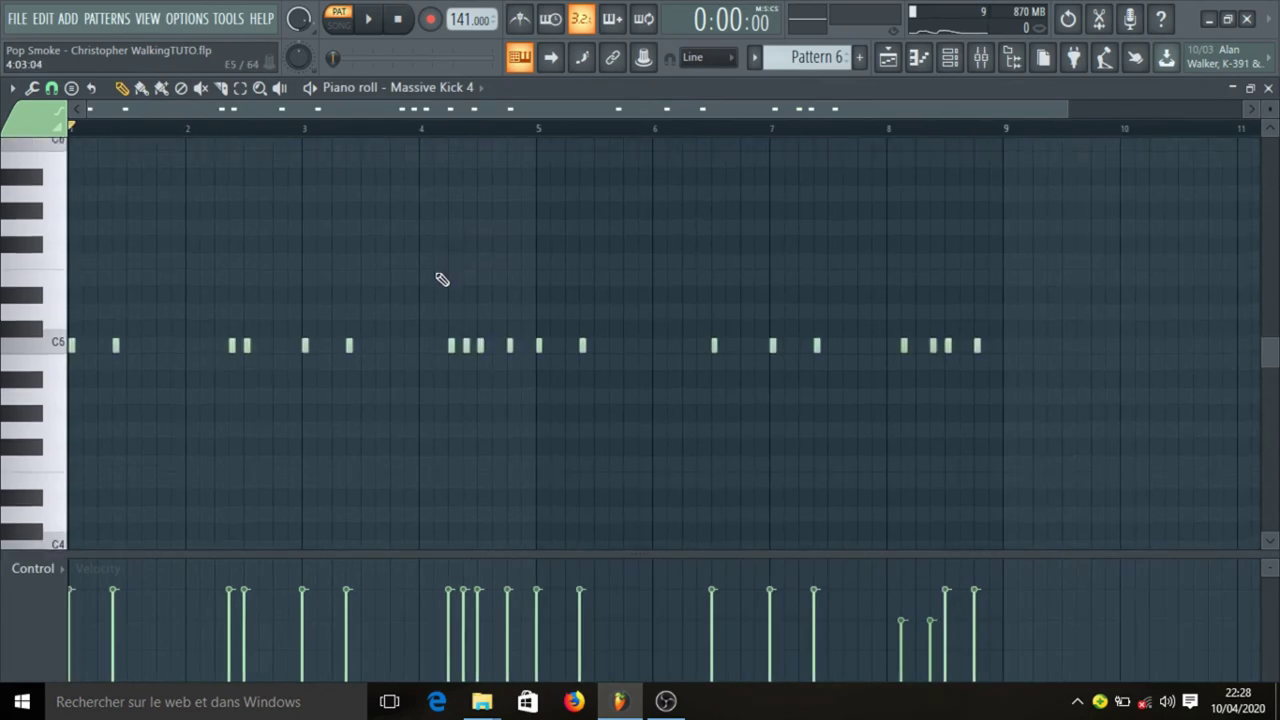
pyautogui.press('space')
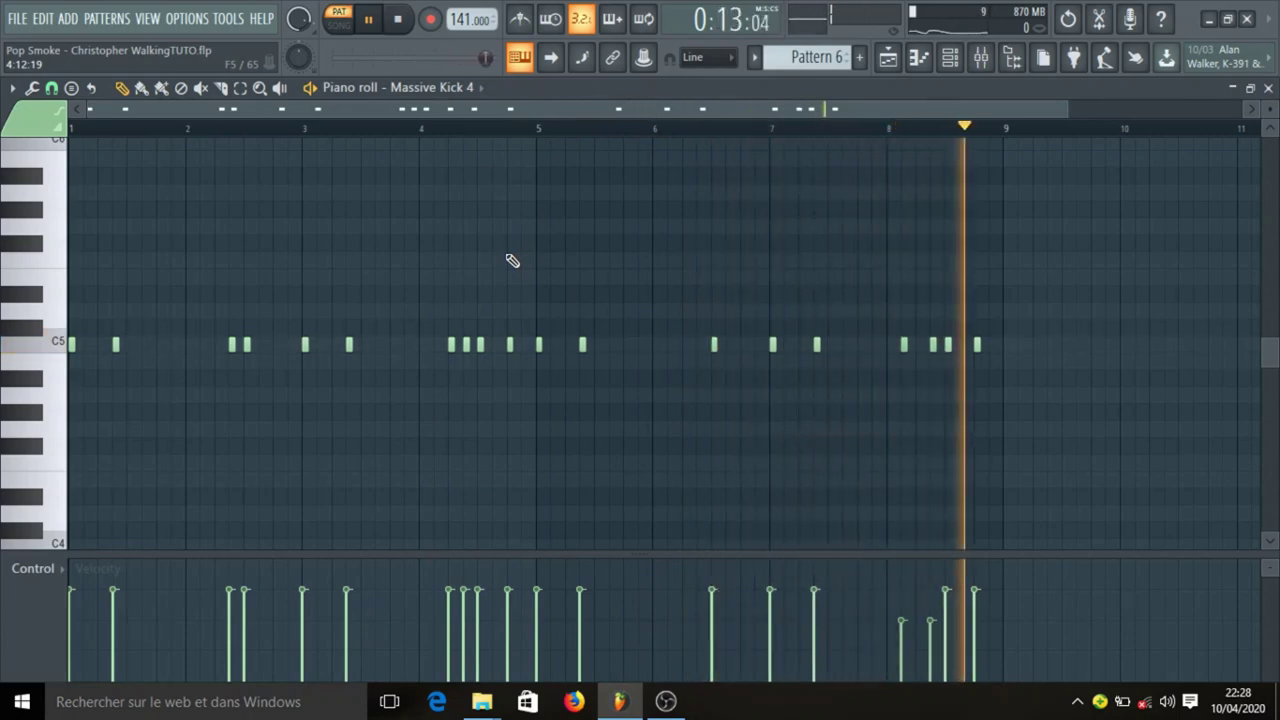
pyautogui.press('space')
# Solo the Massive Kick 7 channel and audition its Pattern 6 notes in the piano roll, stopping playback at the end.
pyautogui.click(950, 57)
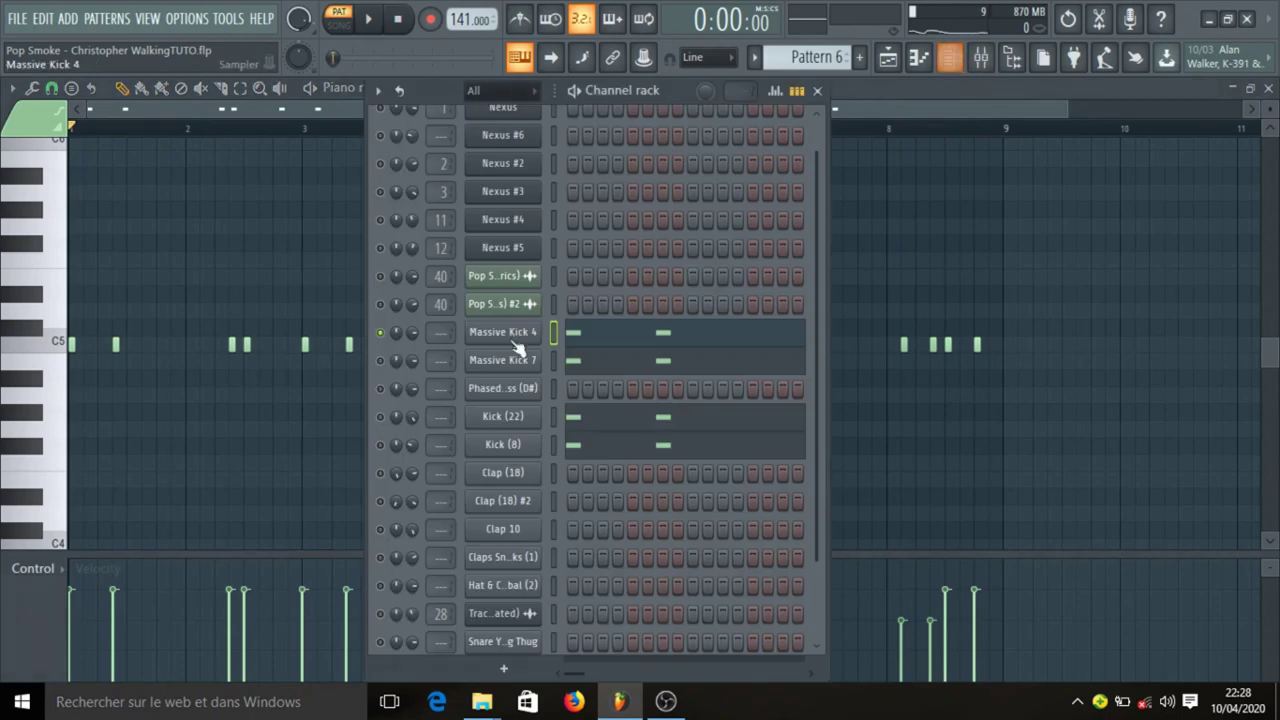
pyautogui.rightClick(380, 360)
pyautogui.click(398, 370)
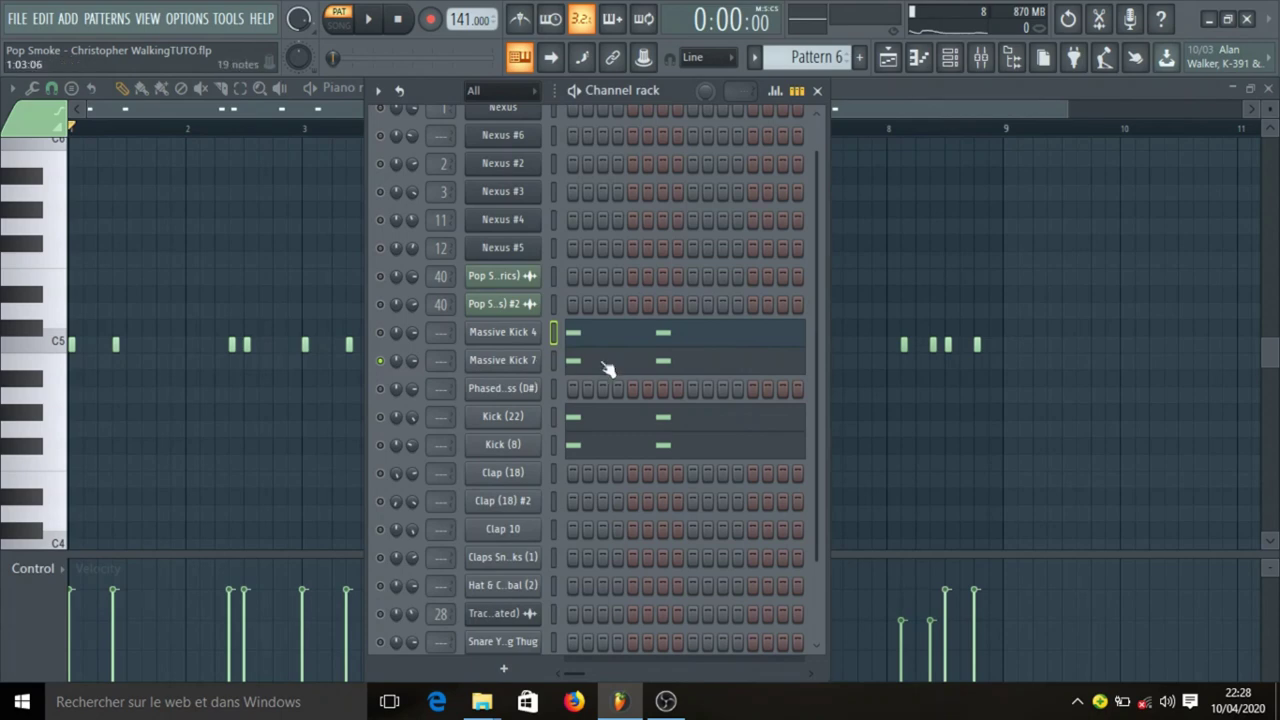
pyautogui.click(606, 367)
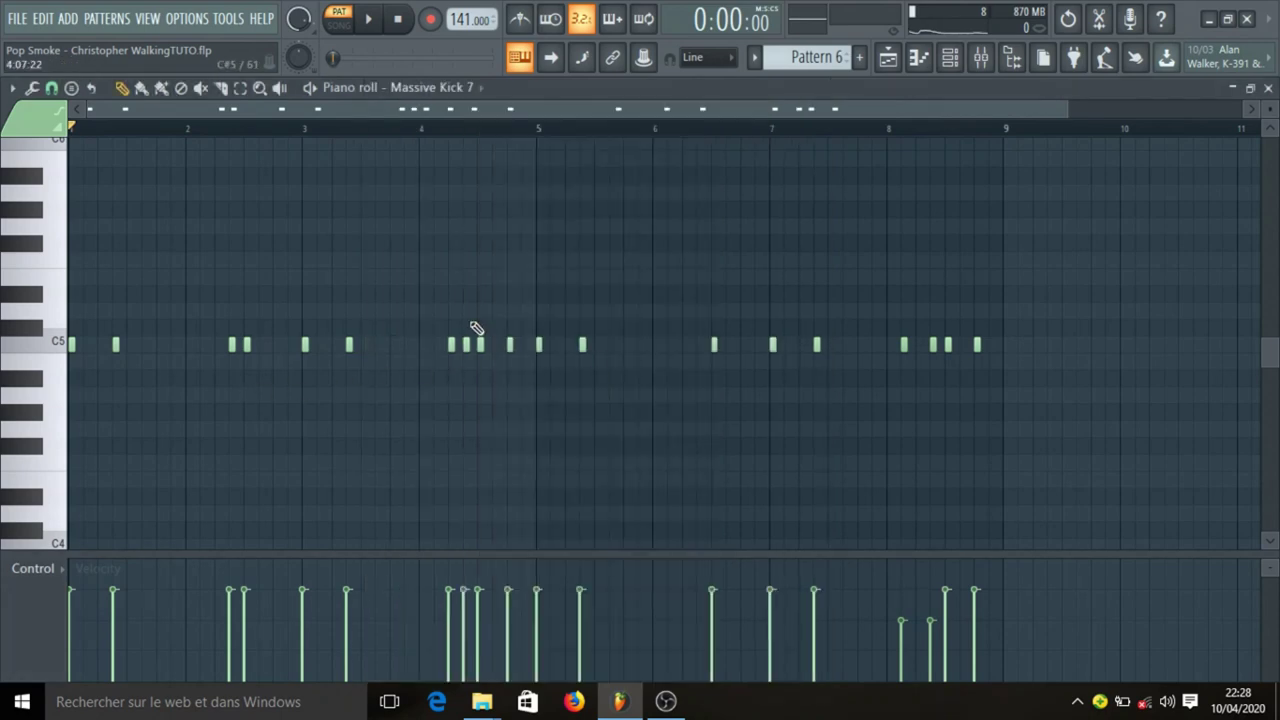
pyautogui.press('space')
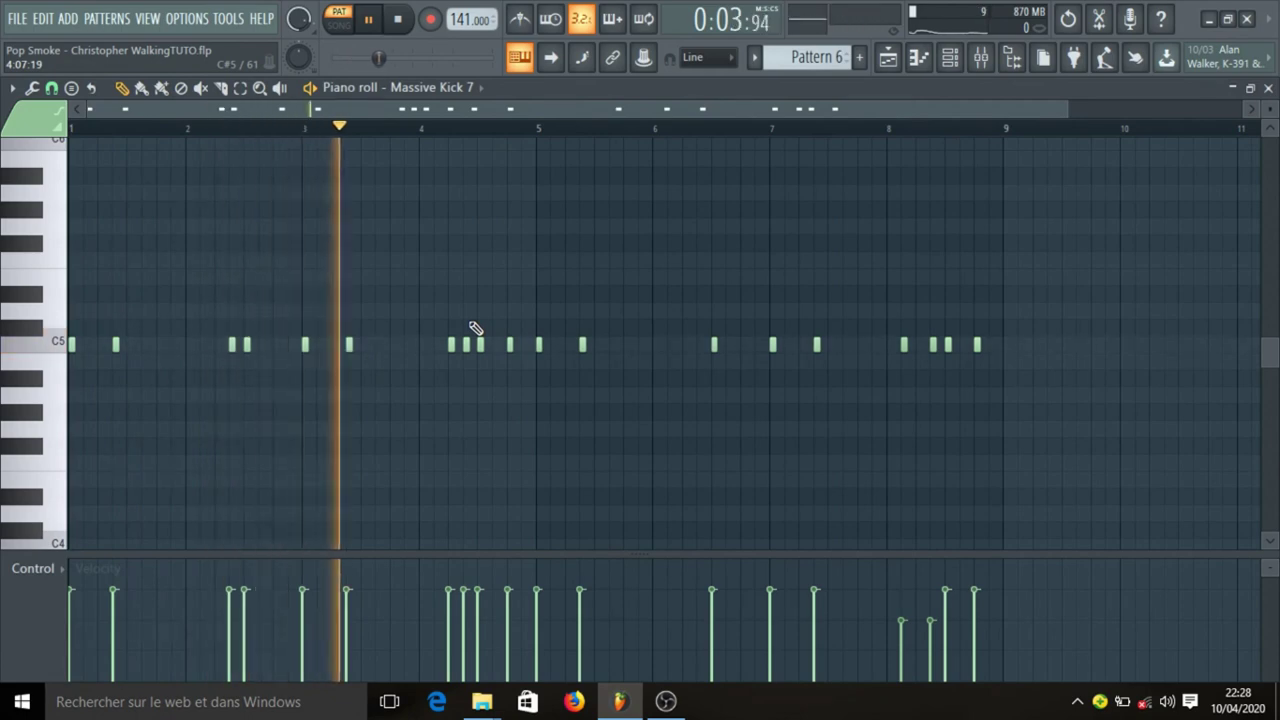
pyautogui.press('space')
# Solo the Kick (22) channel and audition its Pattern 6 notes in the piano roll, stopping playback at the end.
pyautogui.click(950, 57)
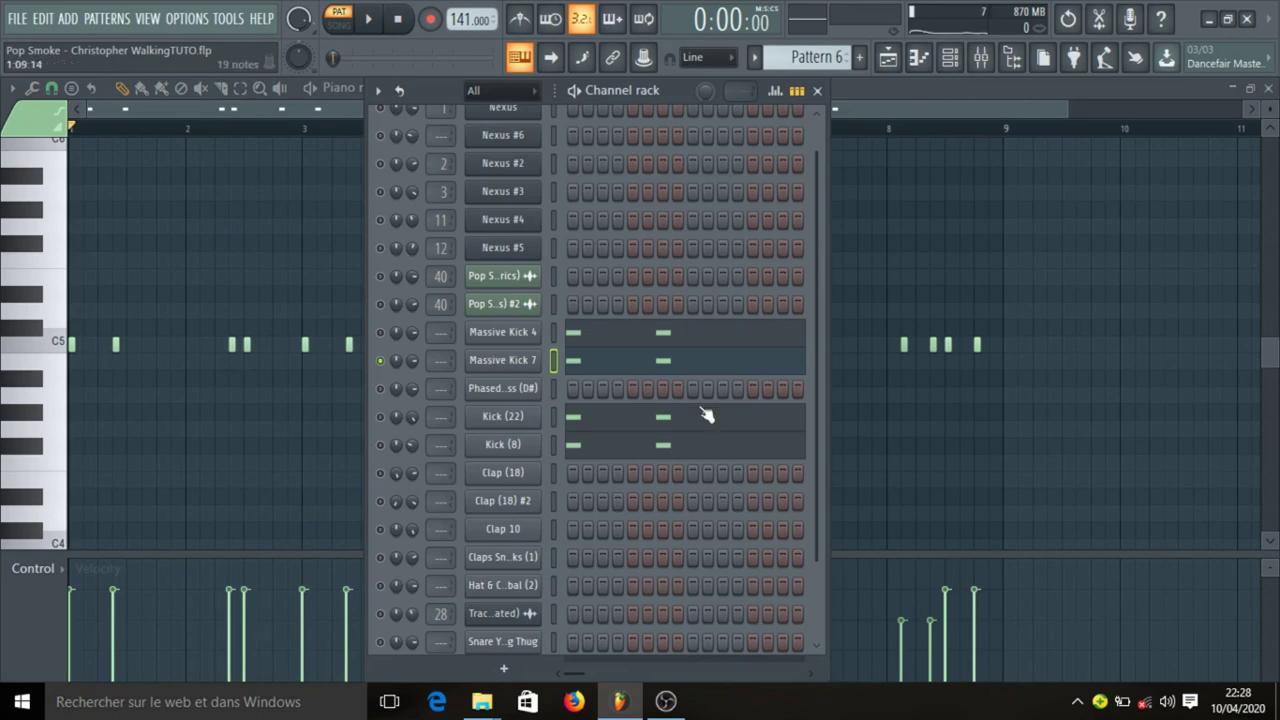
pyautogui.rightClick(381, 418)
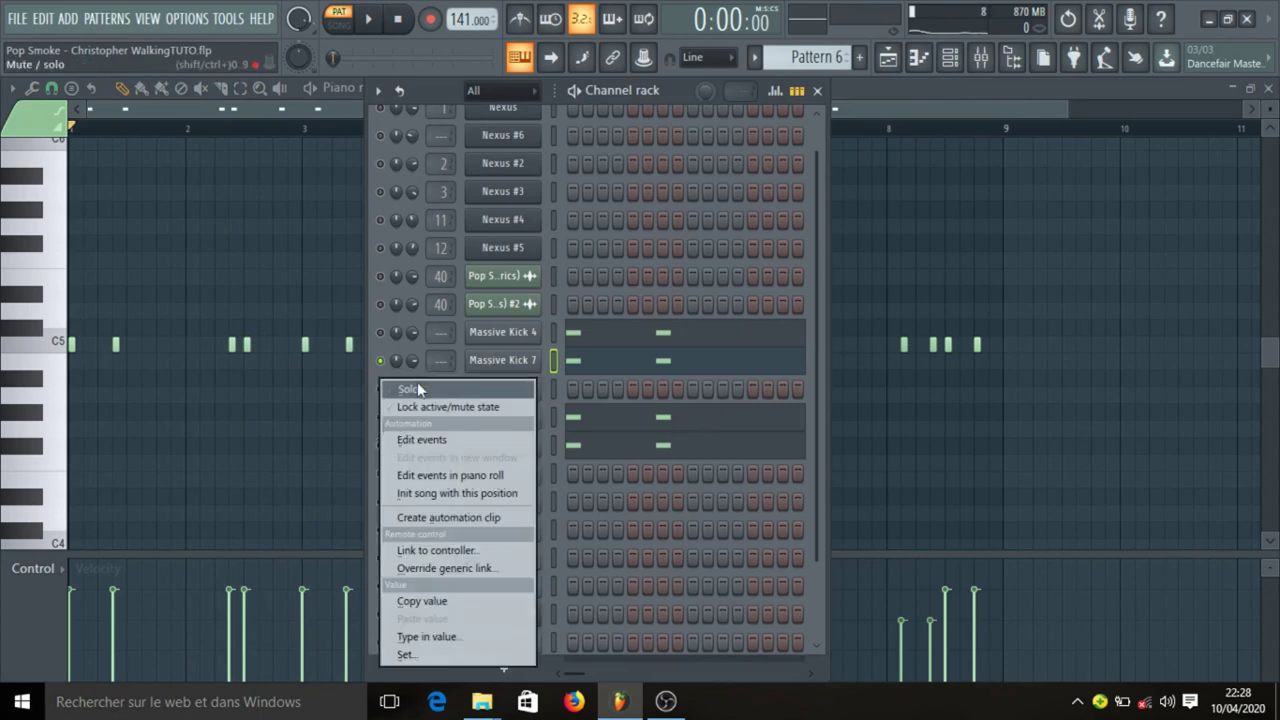
pyautogui.click(417, 387)
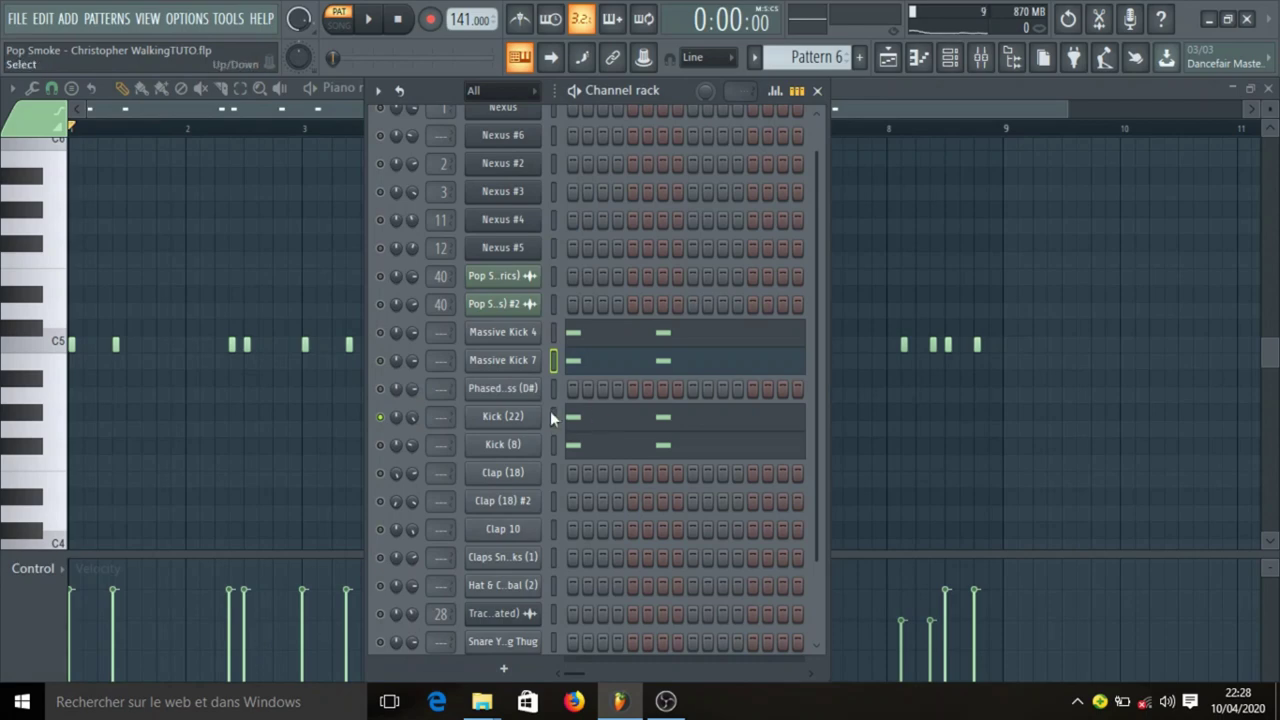
pyautogui.click(597, 418)
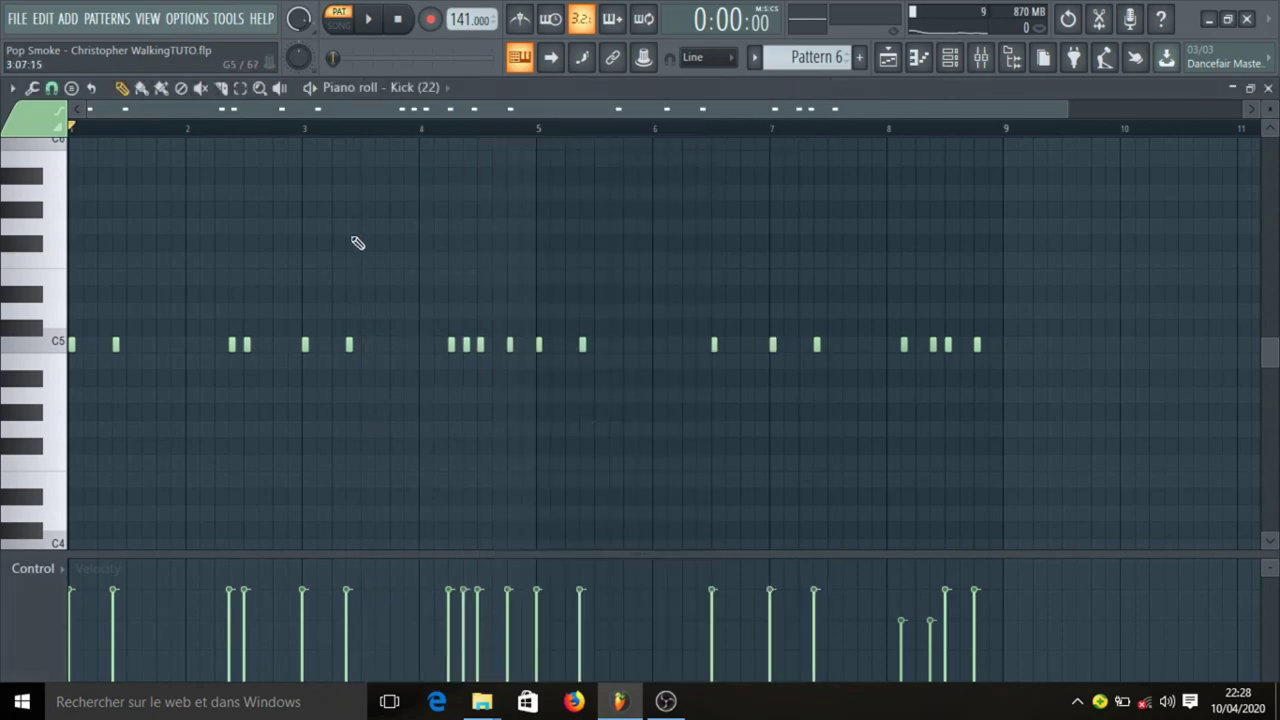
pyautogui.press('space')
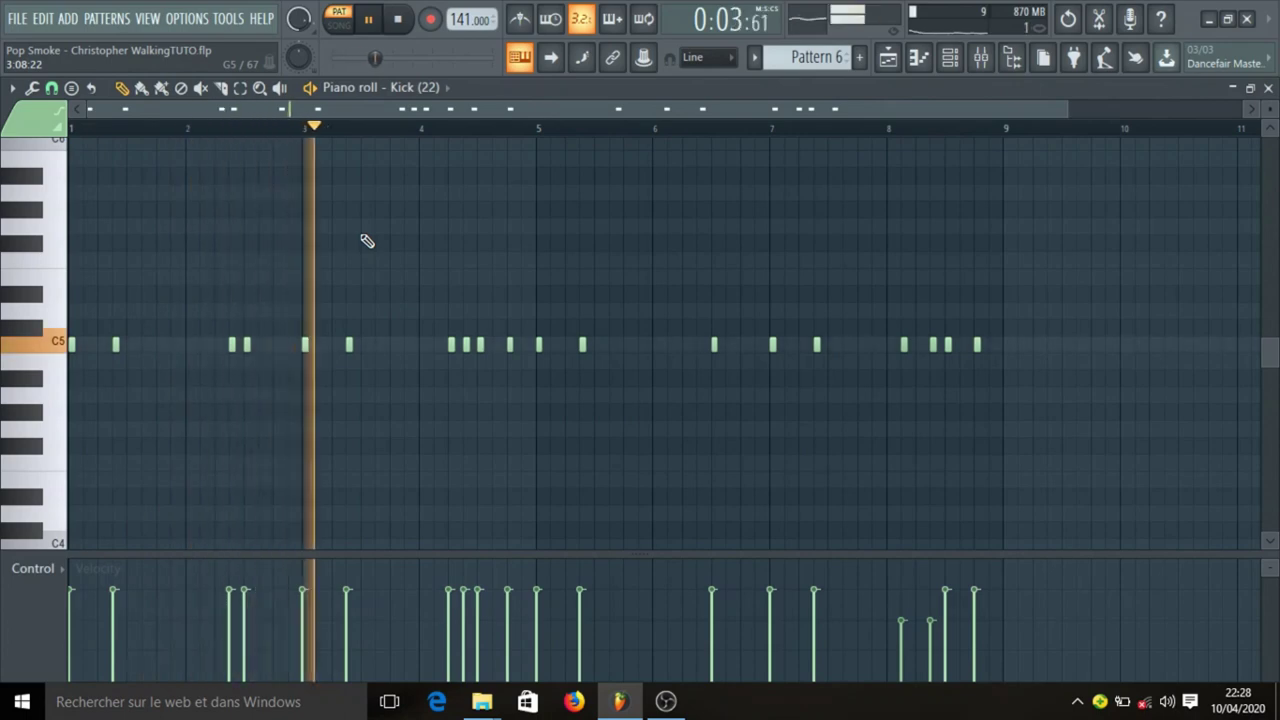
pyautogui.press('space')
# Solo the Kick (8) channel and audition its Pattern 6 notes in the piano roll, stopping playback at the end.
pyautogui.click(950, 57)
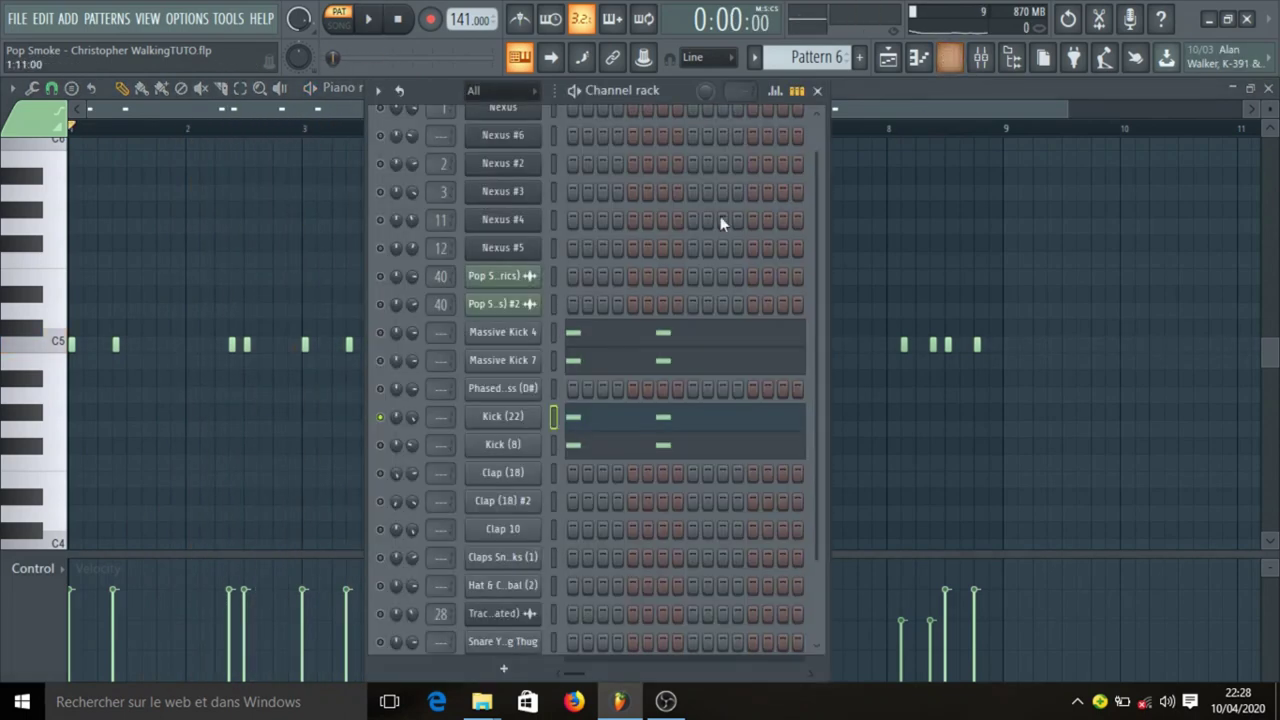
pyautogui.rightClick(382, 446)
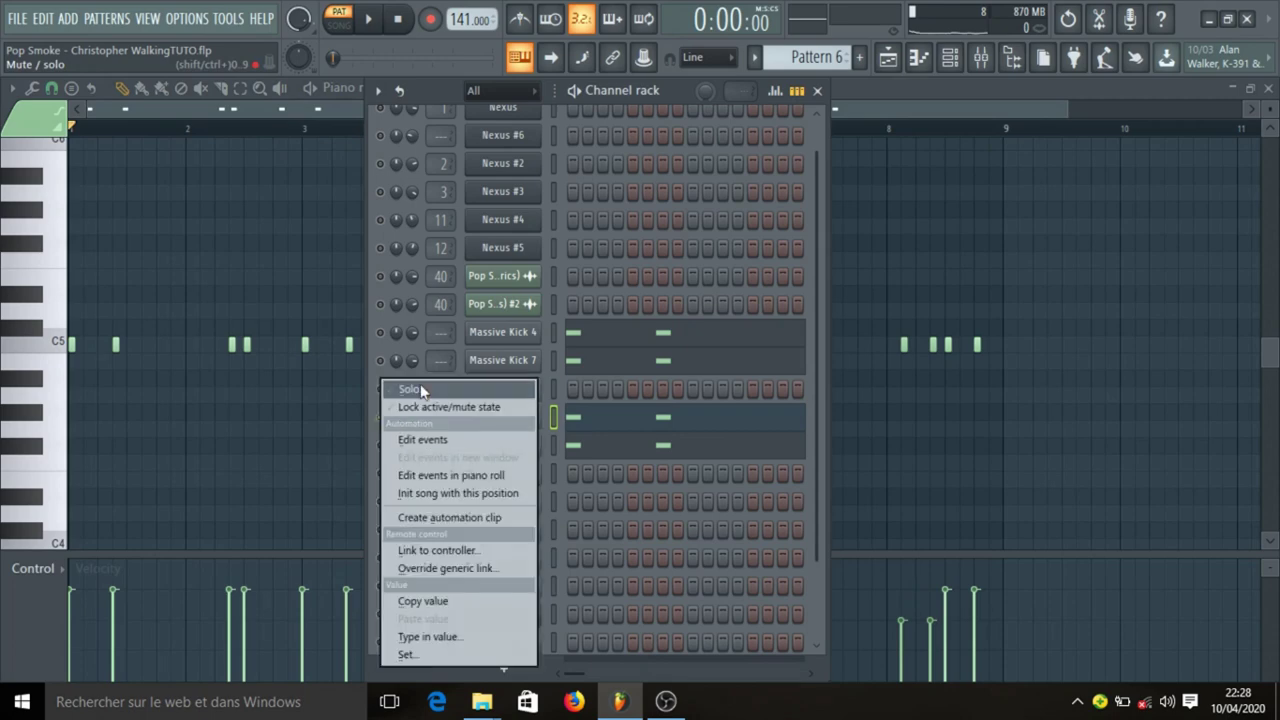
pyautogui.click(420, 390)
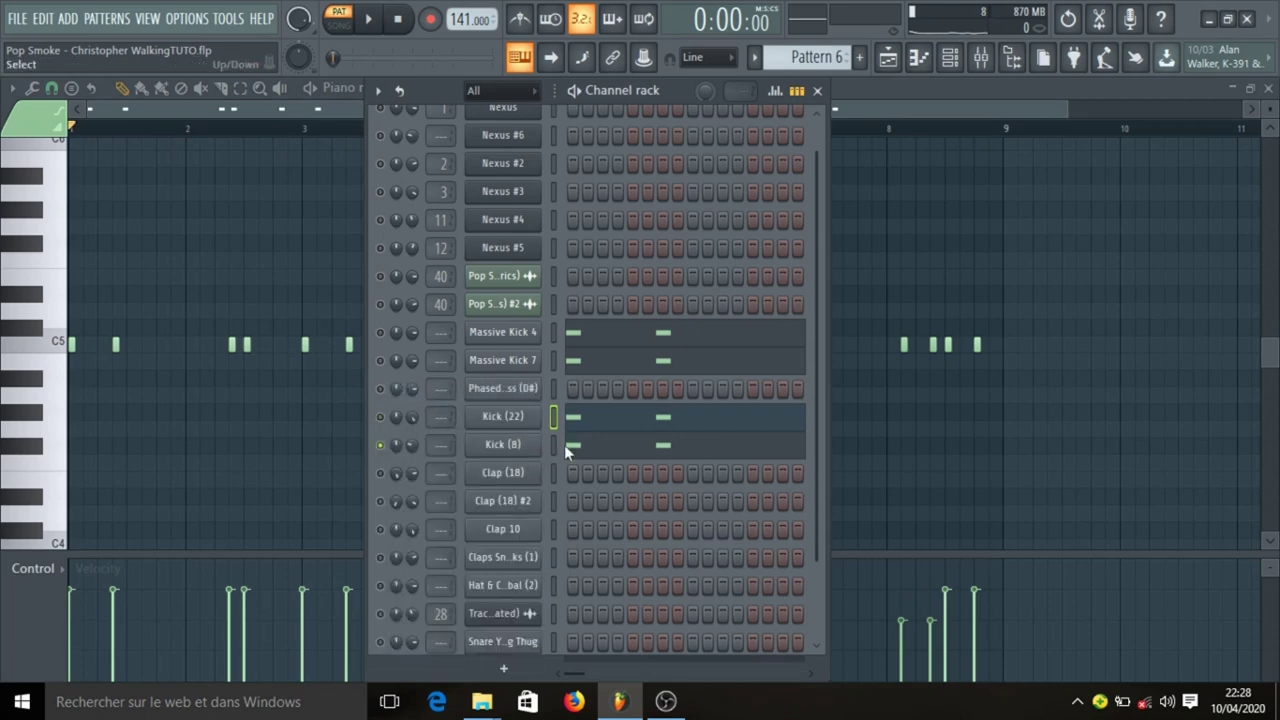
pyautogui.click(627, 454)
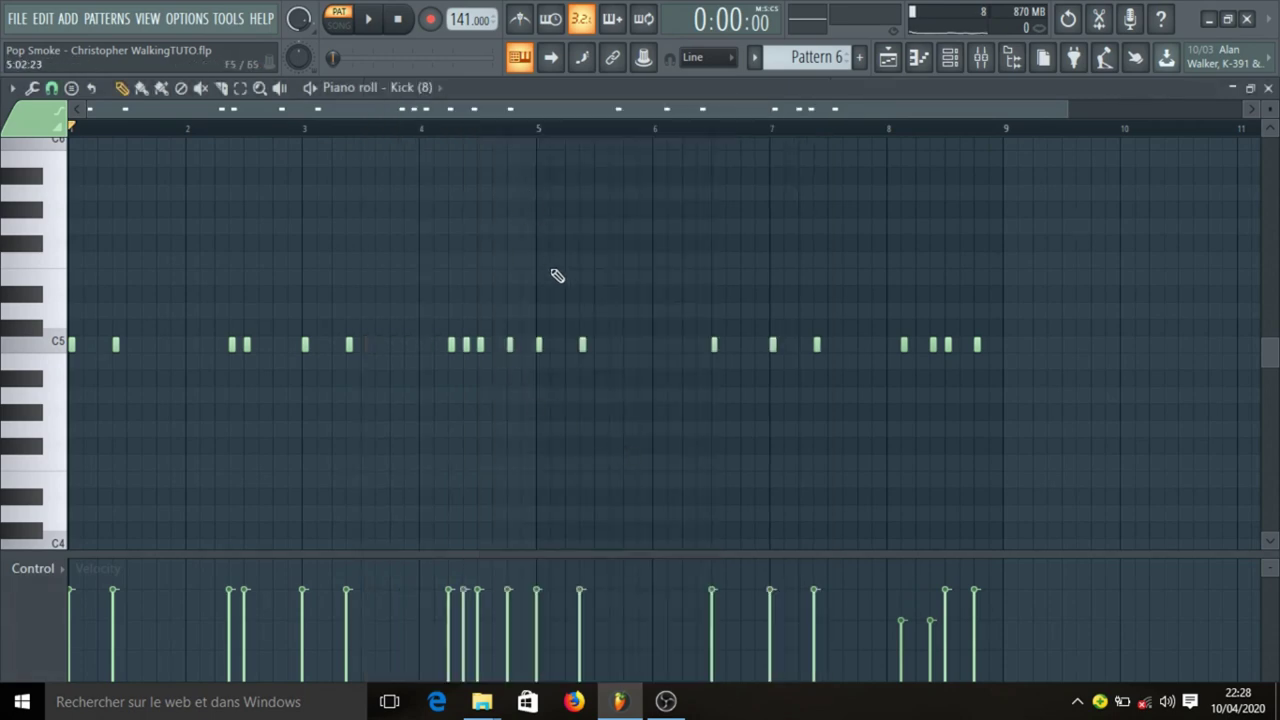
pyautogui.press('space')
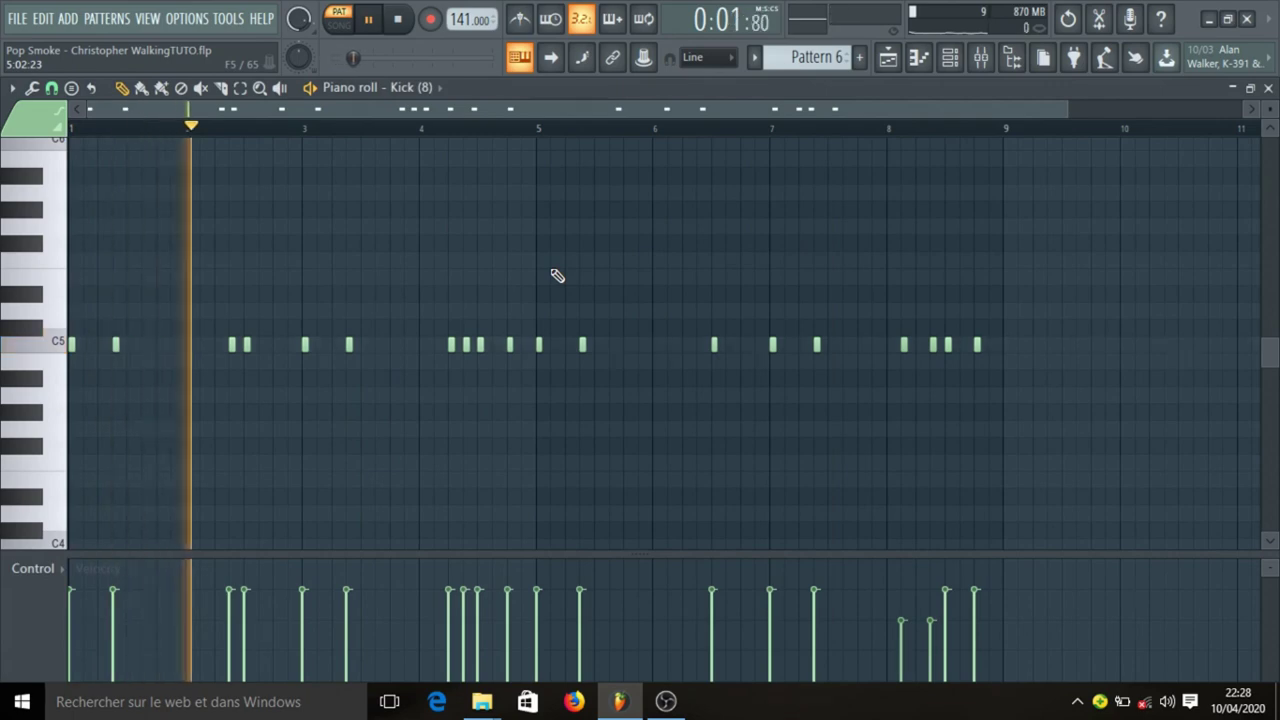
pyautogui.press('space')
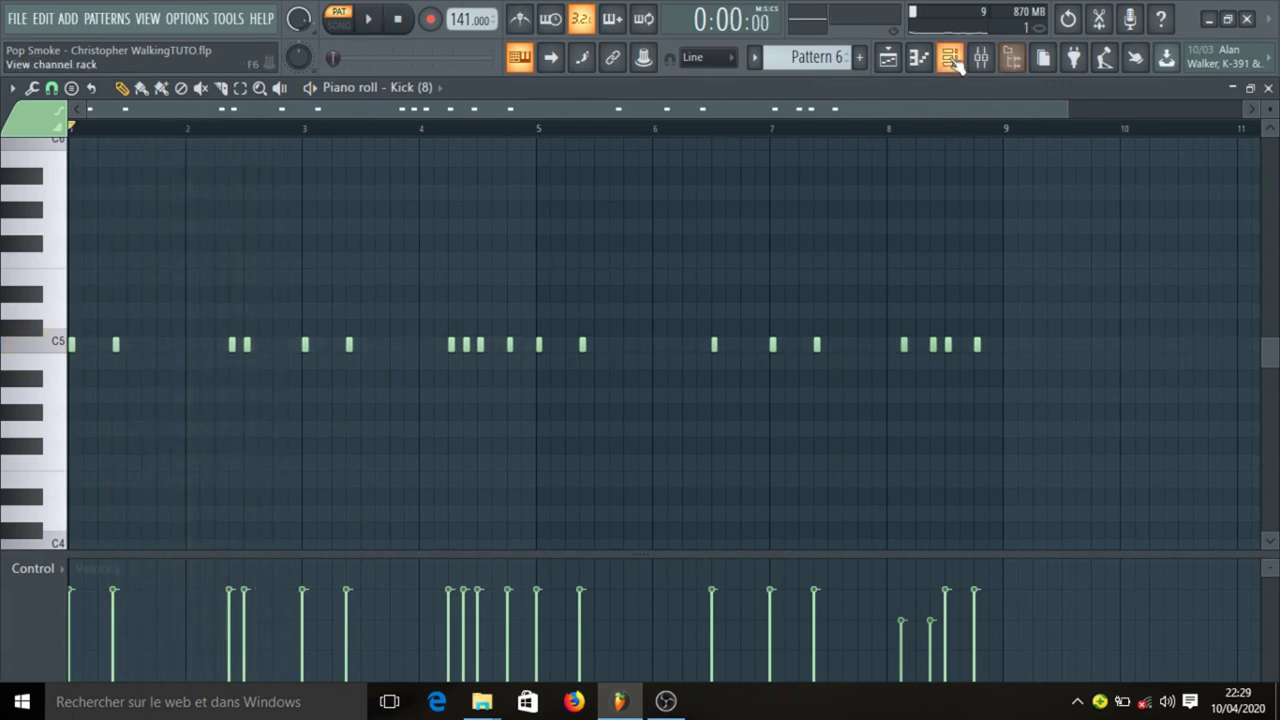
# Turn off the Kick (8) solo and play all Pattern 6 kicks together while checking the Master track in the mixer.
pyautogui.click(951, 59)
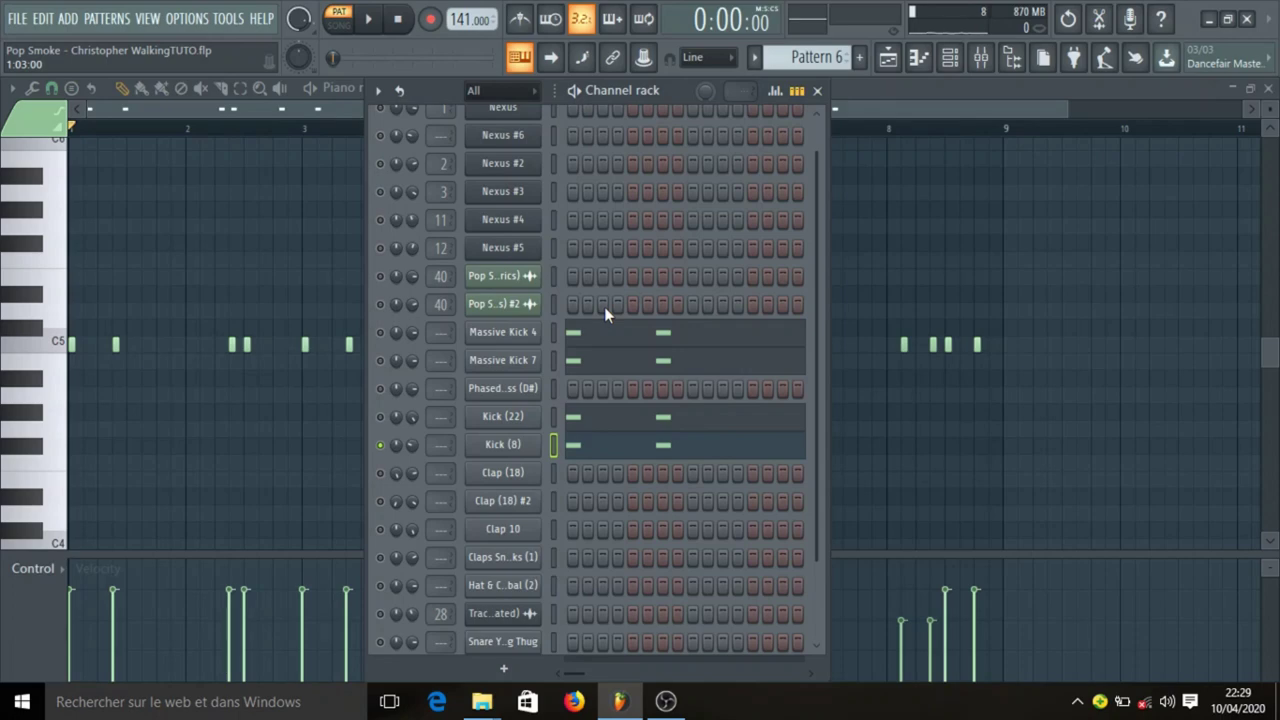
pyautogui.rightClick(380, 445)
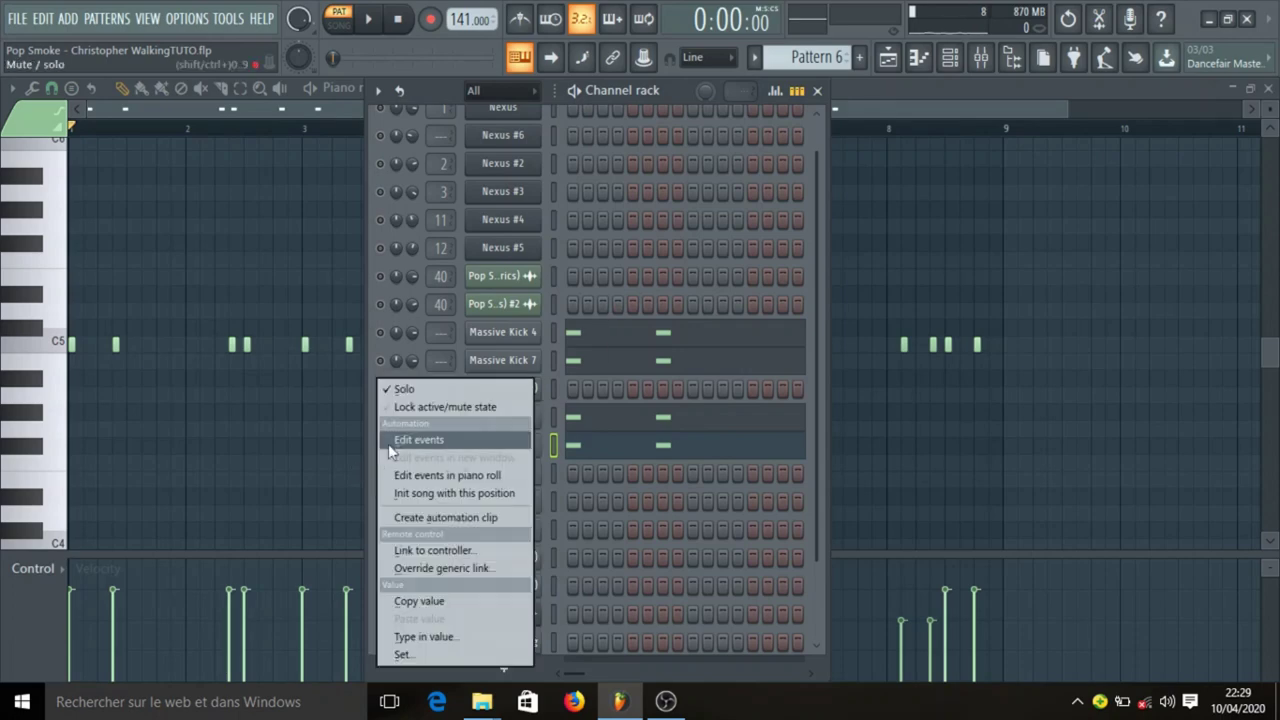
pyautogui.click(446, 390)
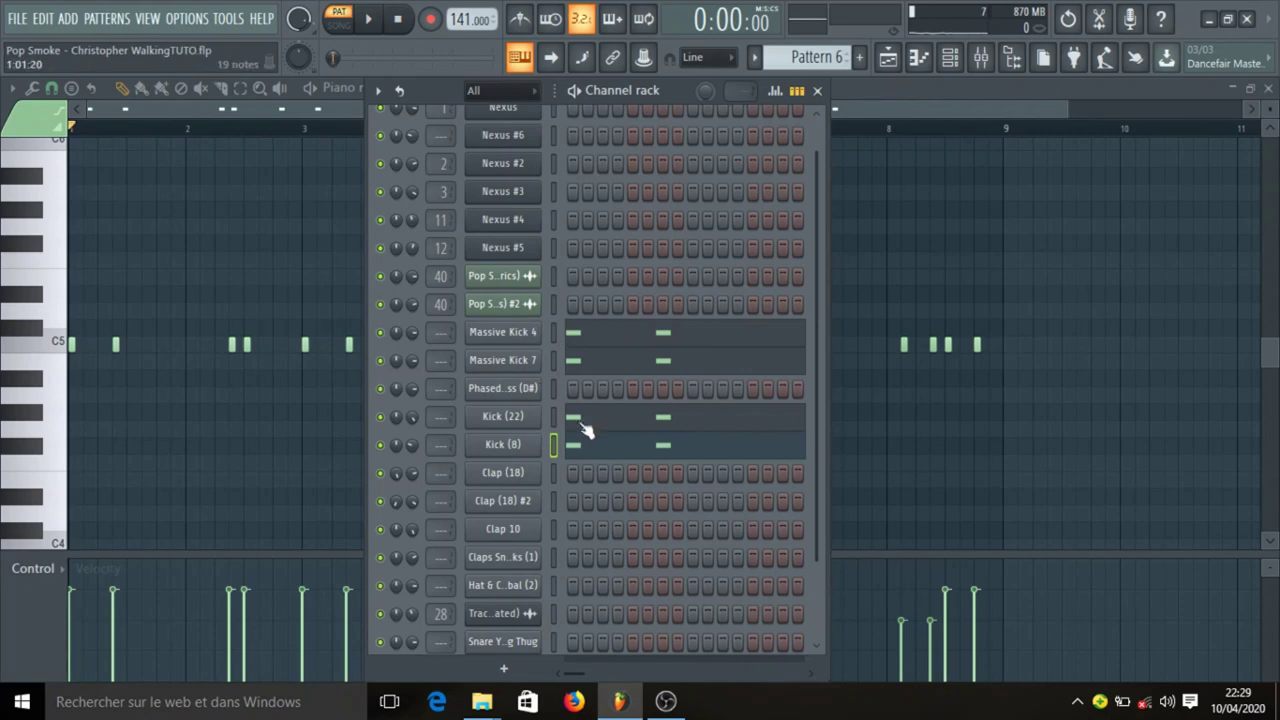
pyautogui.press('space')
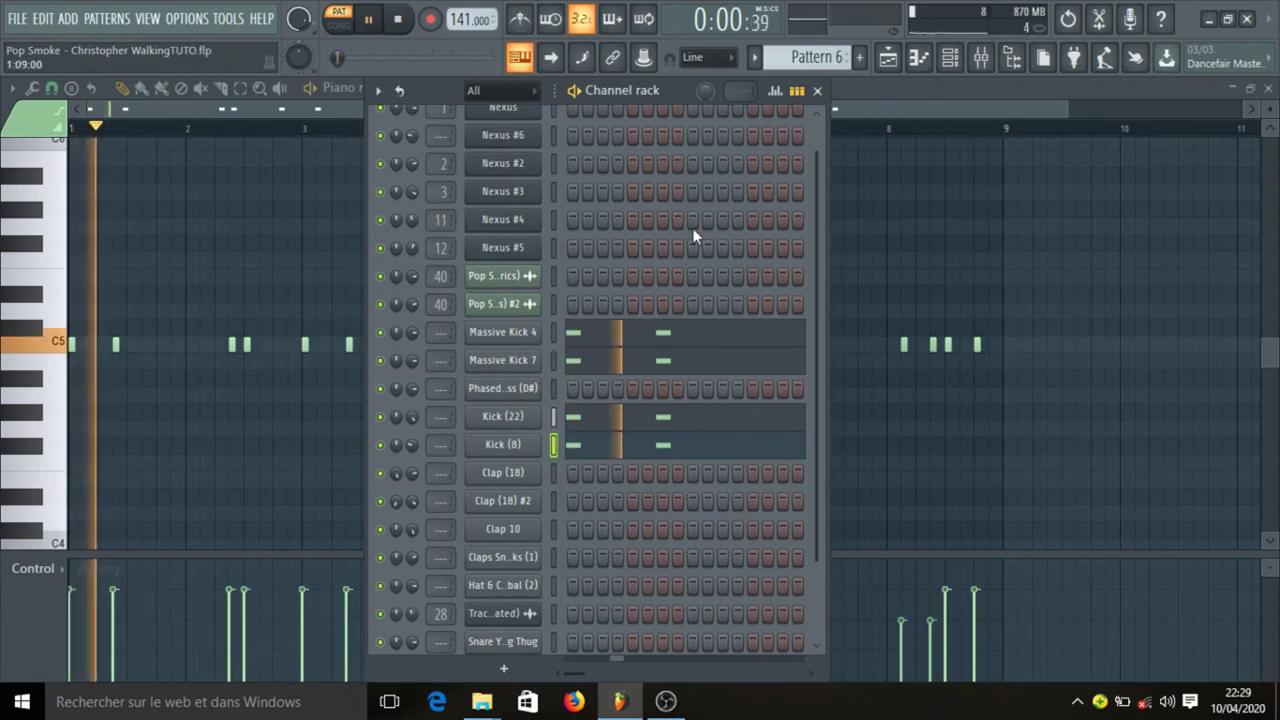
pyautogui.click(981, 59)
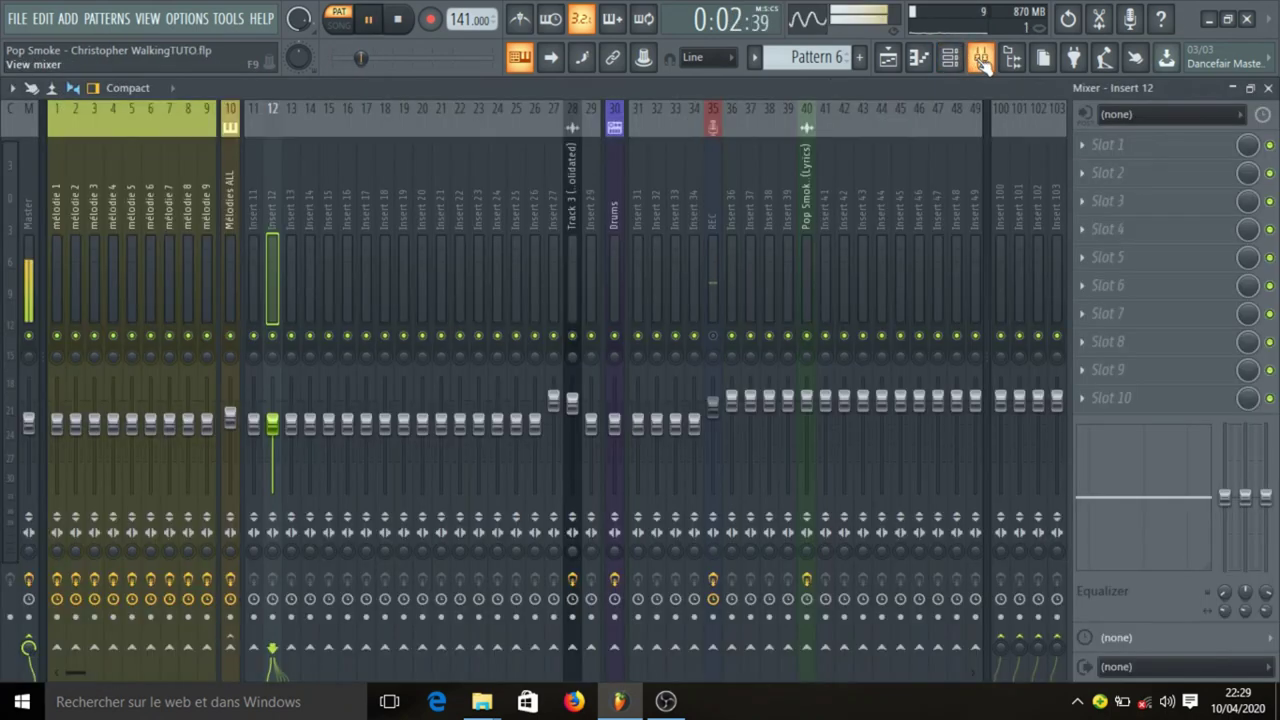
pyautogui.click(31, 199)
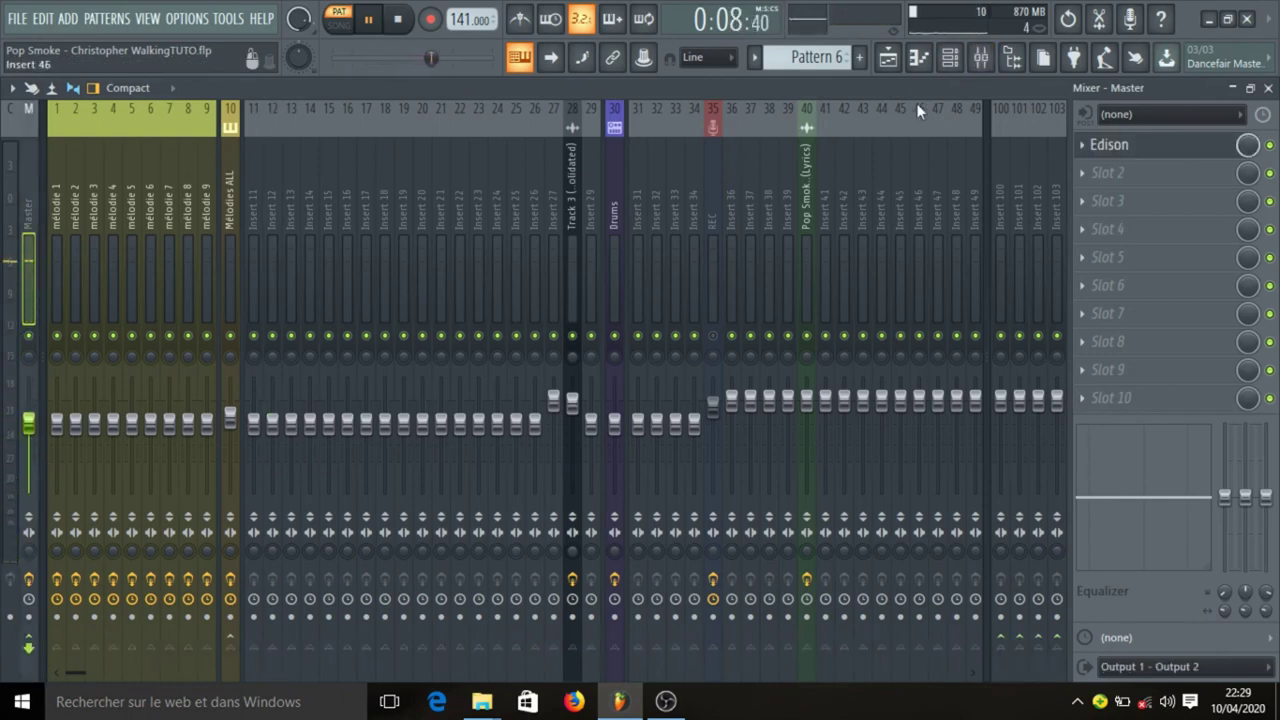
pyautogui.click(951, 60)
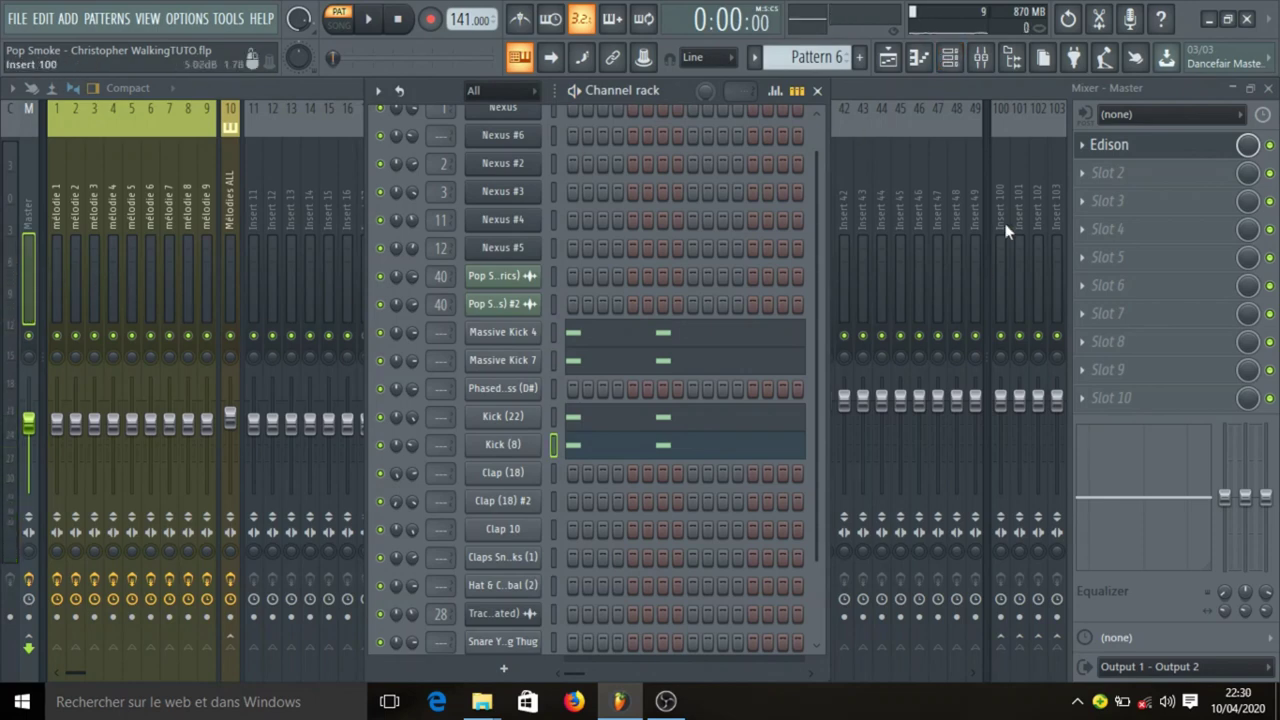
# Select Pattern 8 in the playlist and show its clap channels in the channel rack.
pyautogui.click(945, 93)
pyautogui.click(889, 57)
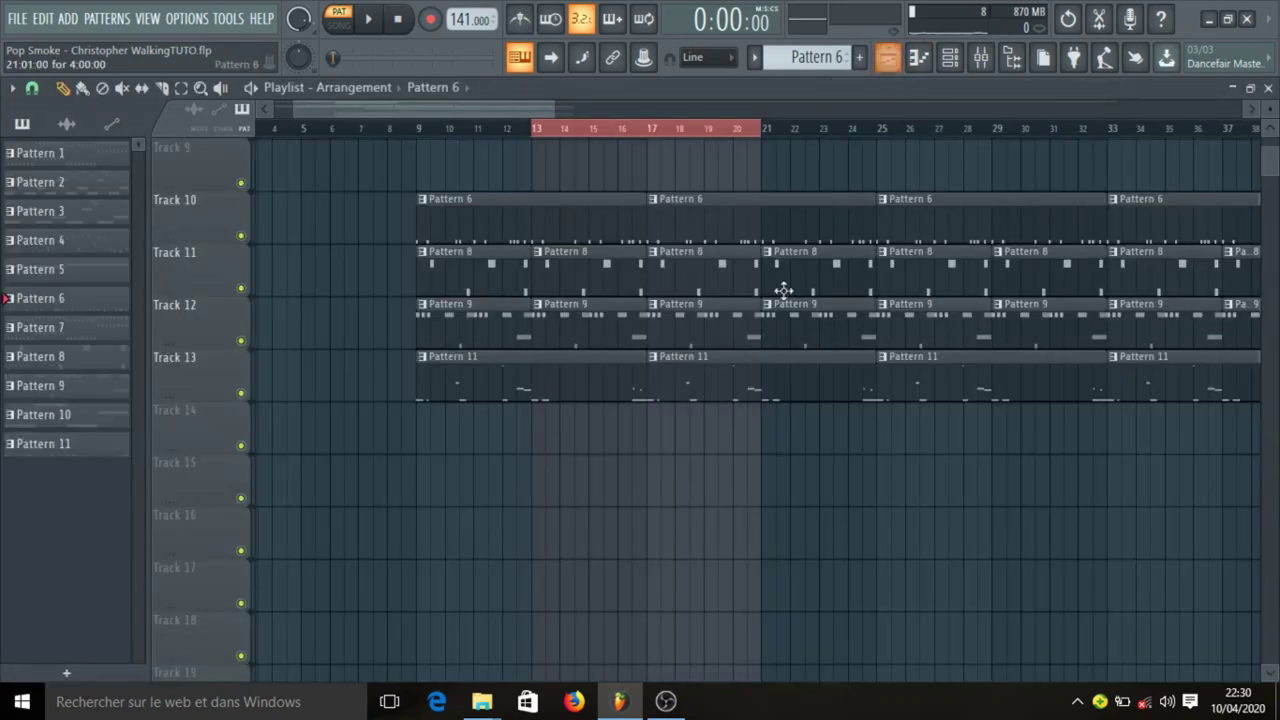
pyautogui.click(950, 60)
pyautogui.scroll(-3, 556, 478)
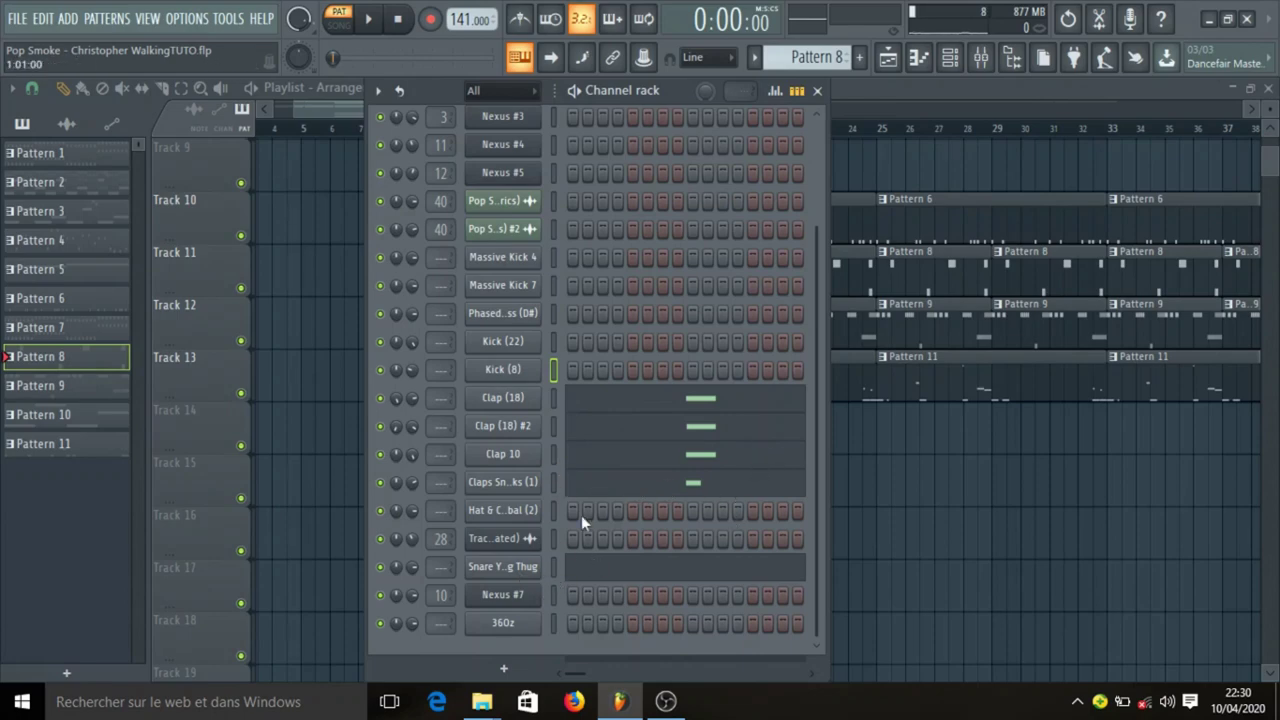
# Solo the Clap (18) channel and audition its Pattern 8 notes in the piano roll, stopping playback at the end.
pyautogui.rightClick(384, 408)
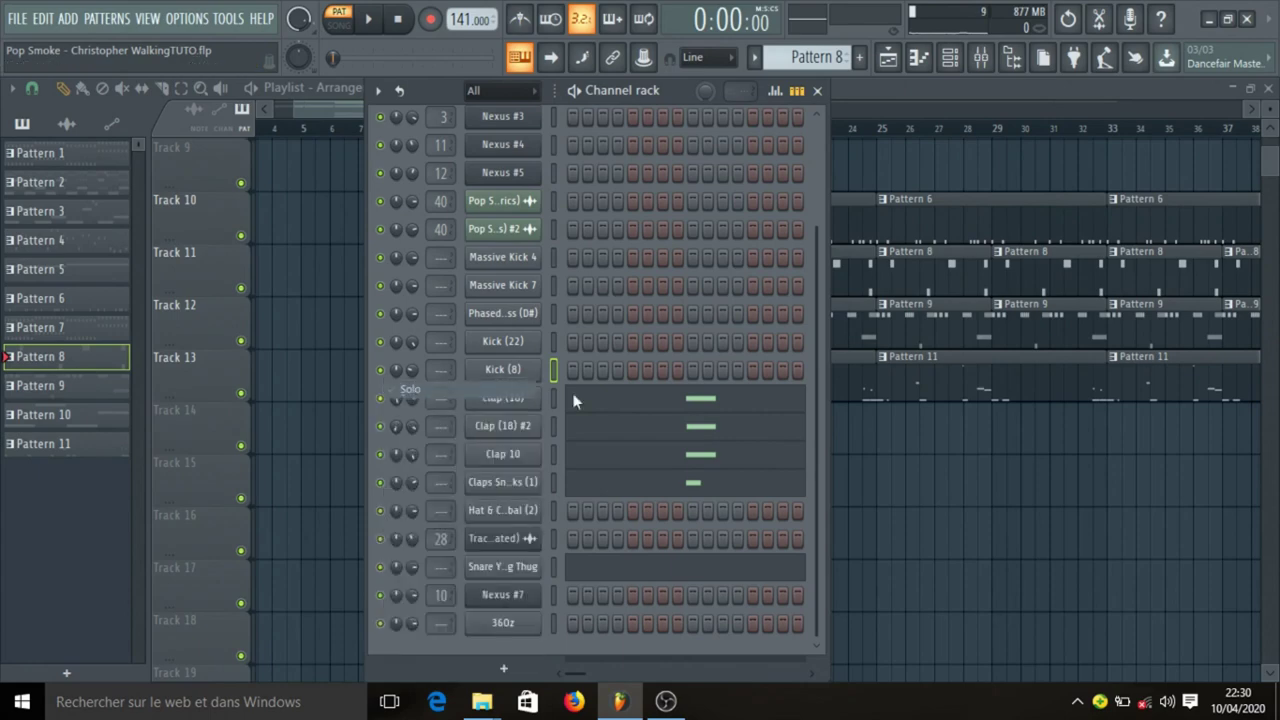
pyautogui.click(667, 400)
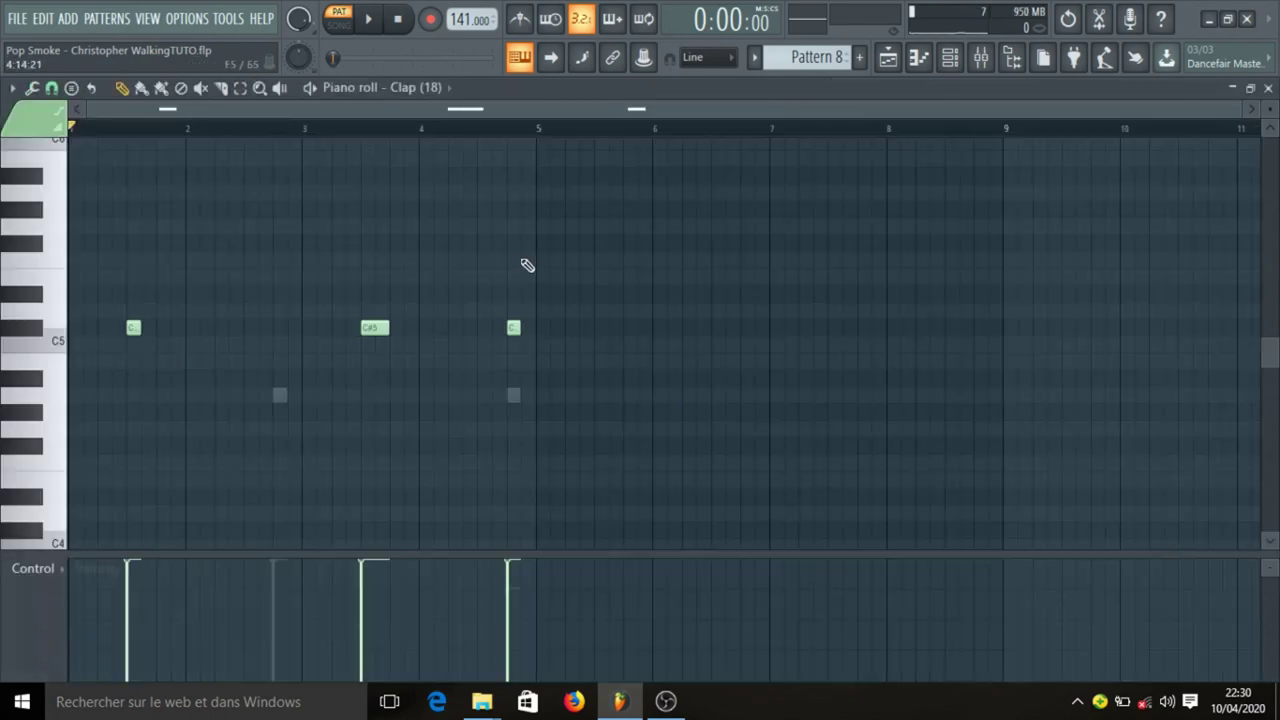
pyautogui.press('space')
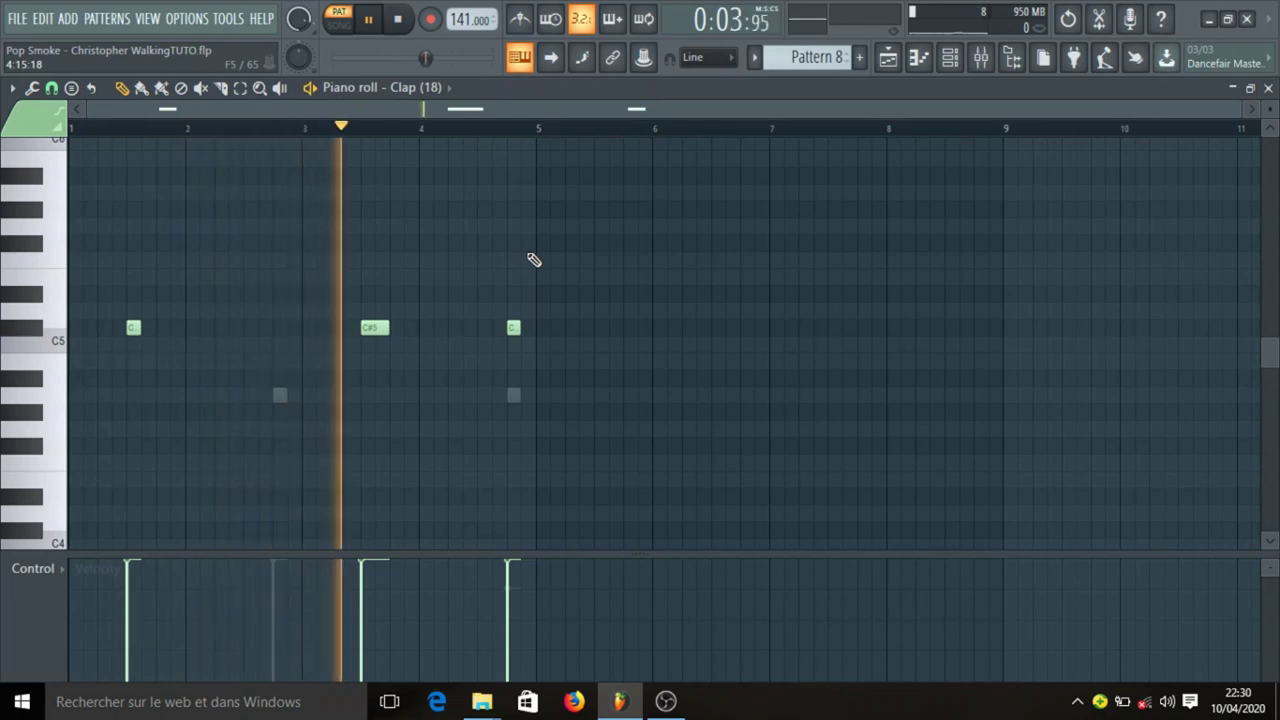
pyautogui.press('space')
# Solo the Clap (18) #2 channel, audition its Pattern 8 notes in the piano roll, and return to the channel rack.
pyautogui.click(966, 60)
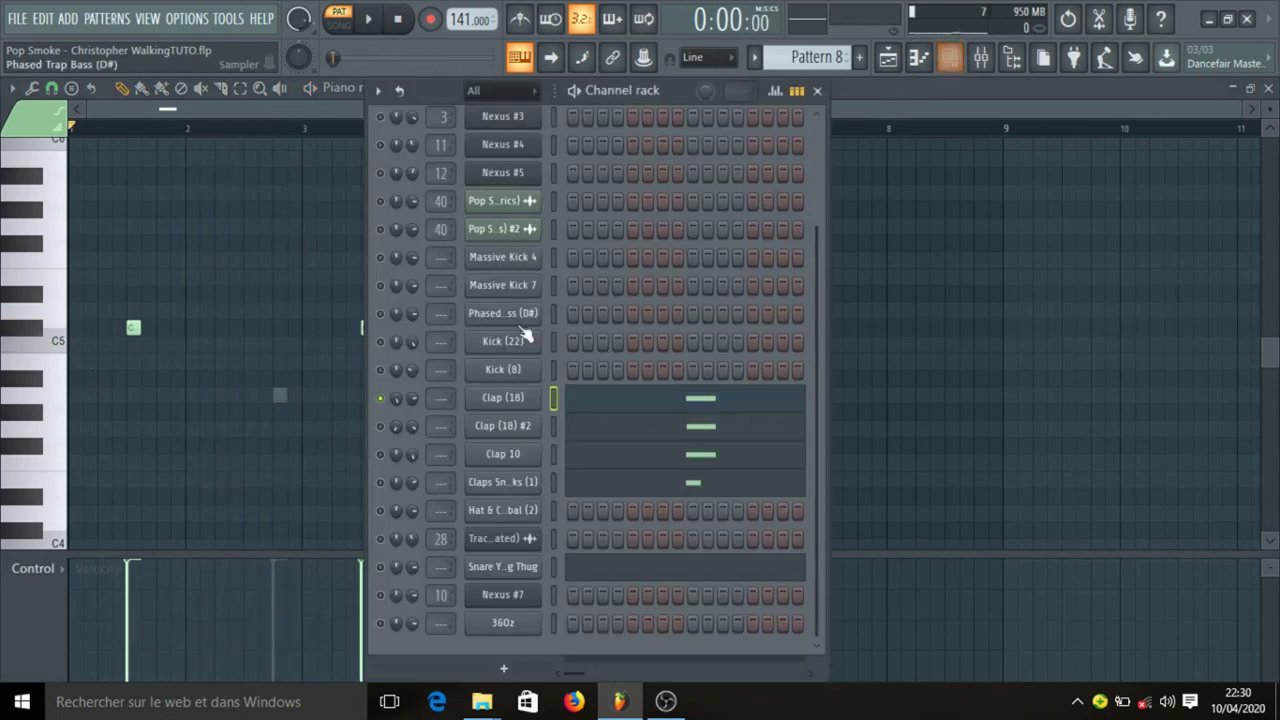
pyautogui.rightClick(388, 438)
pyautogui.click(416, 390)
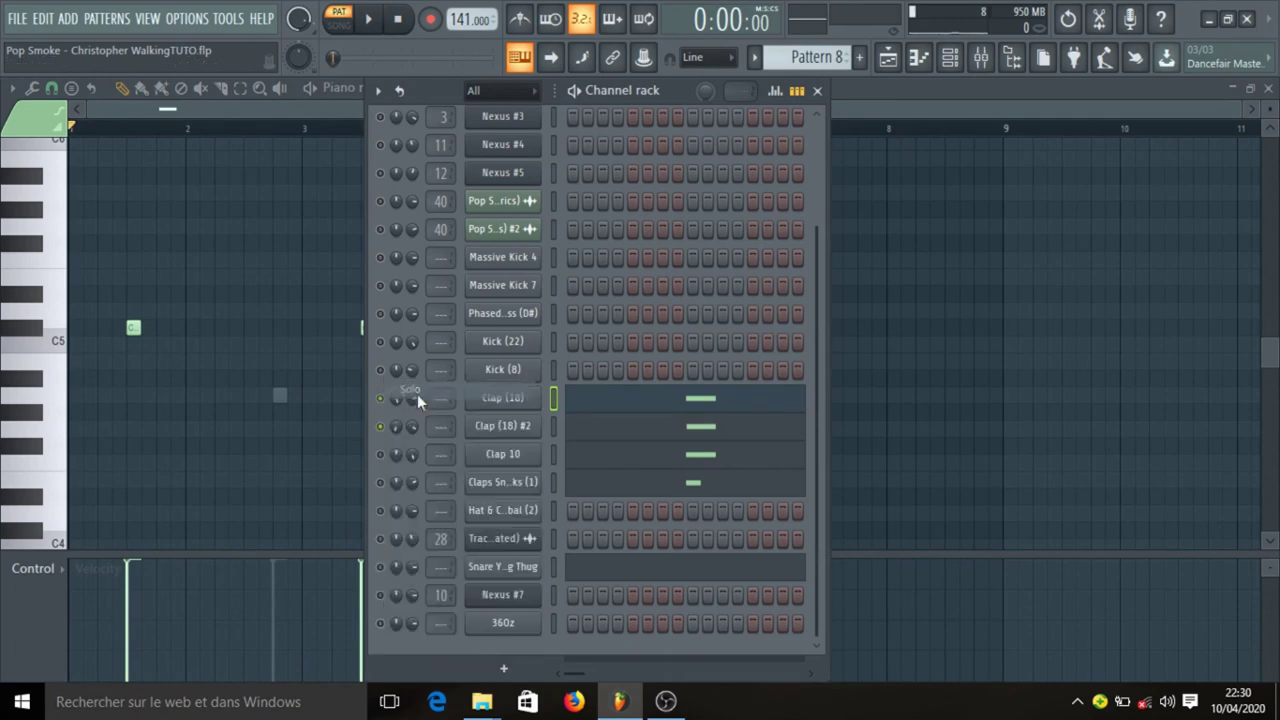
pyautogui.click(633, 432)
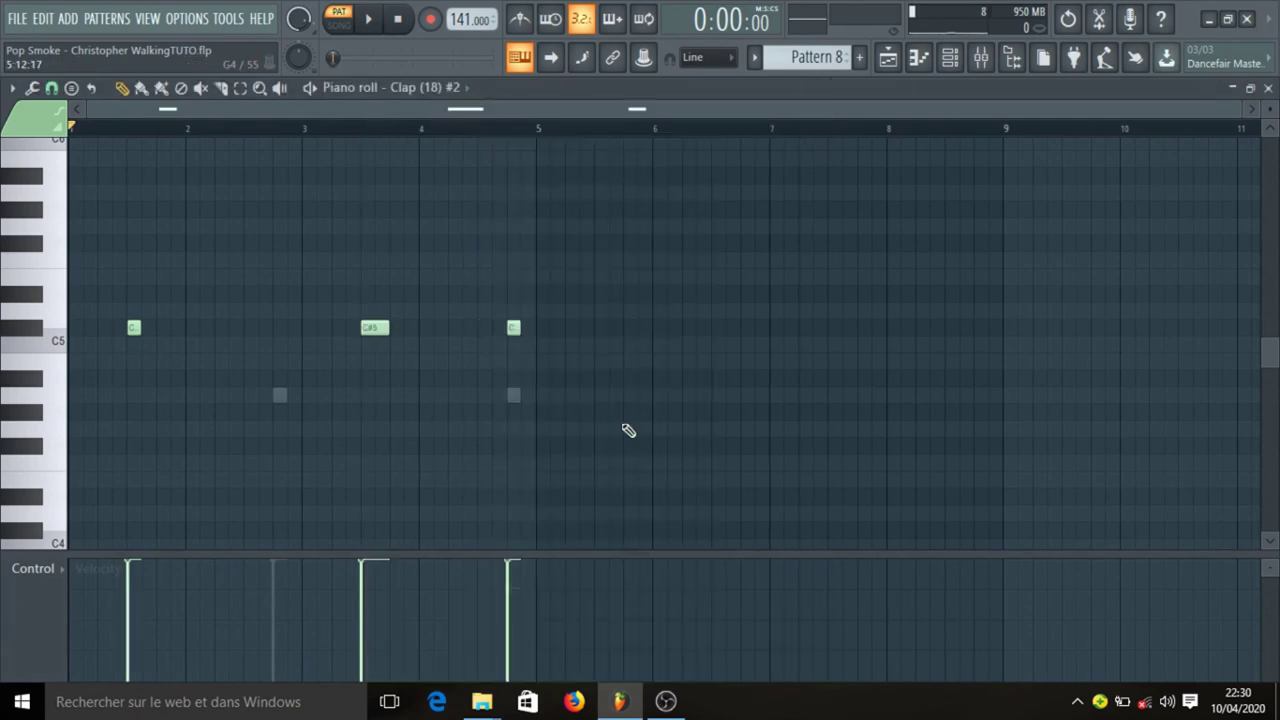
pyautogui.press('space')
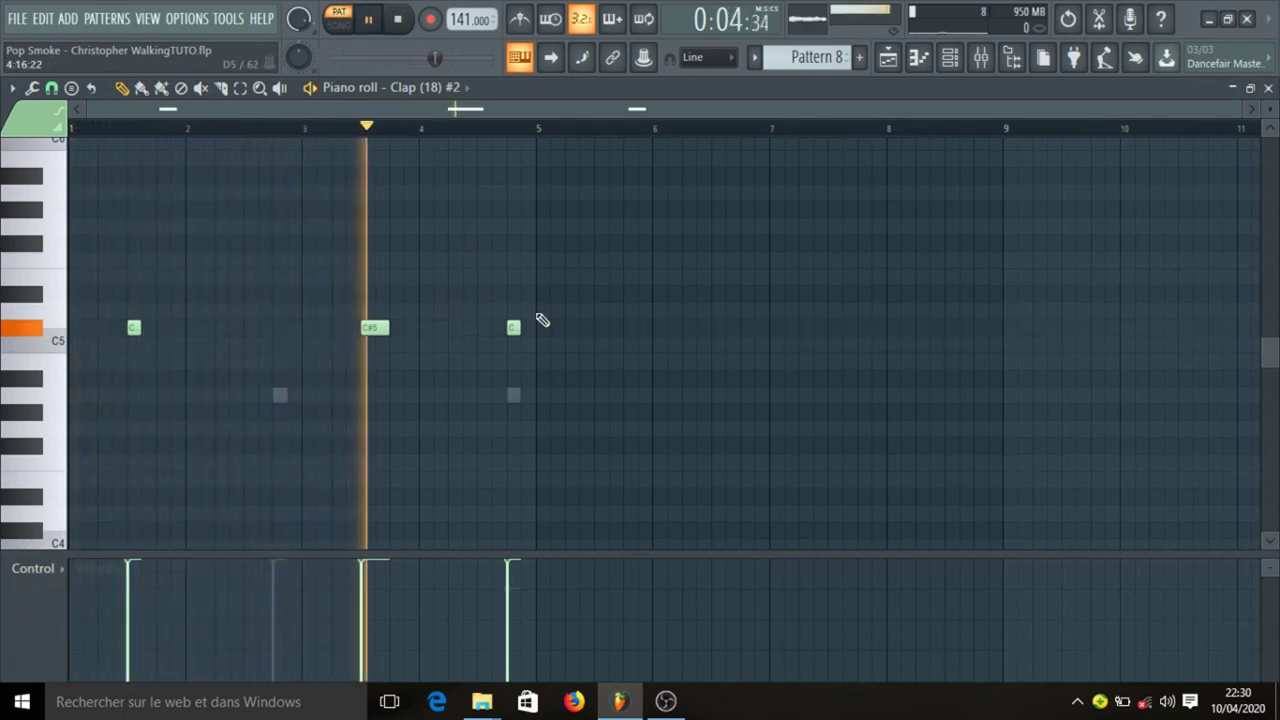
pyautogui.press('space')
pyautogui.press('F6')
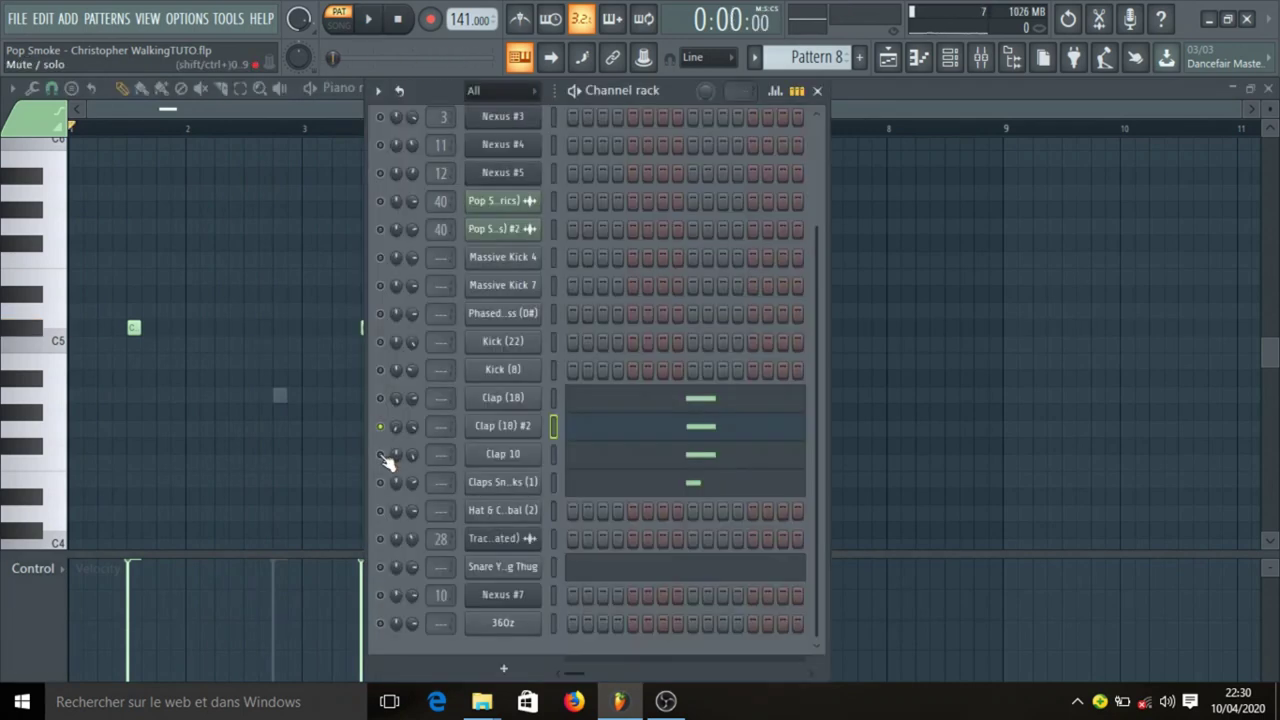
# Solo the Clap 10 channel, audition its Pattern 8 notes in the piano roll, and return to the channel rack.
pyautogui.rightClick(380, 454)
pyautogui.click(432, 388)
pyautogui.click(606, 460)
pyautogui.press('space')
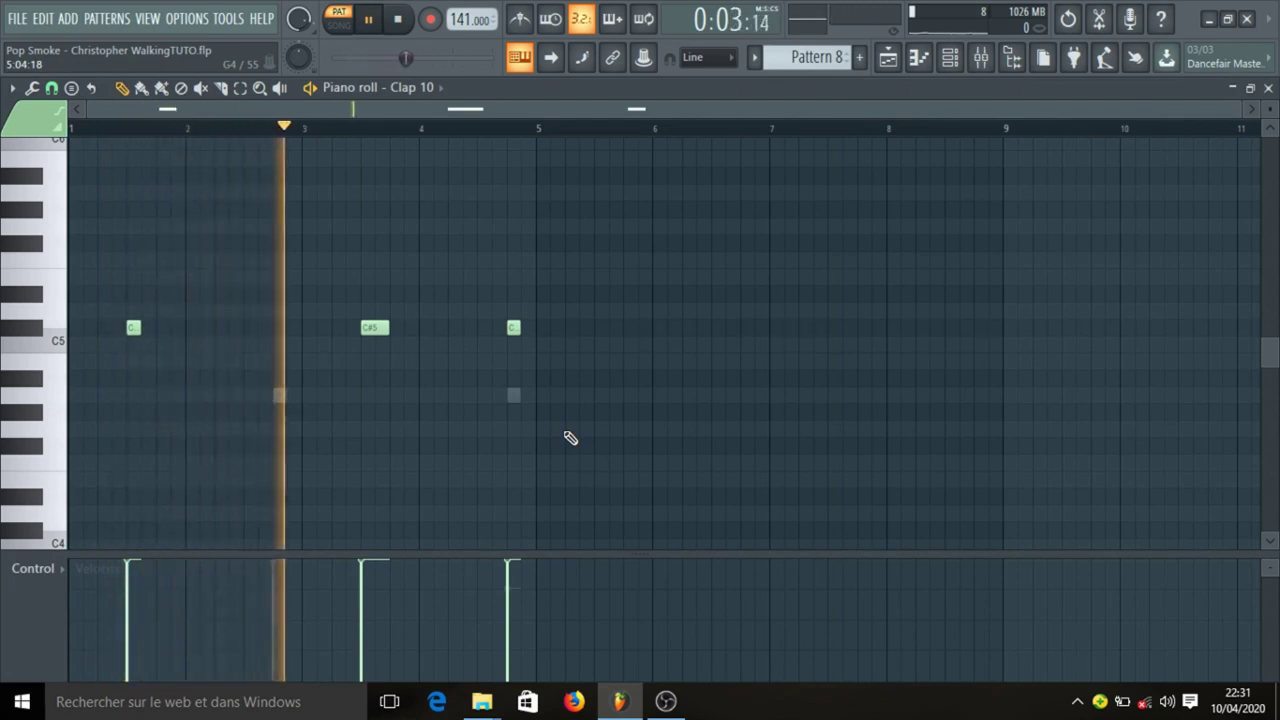
pyautogui.press('space')
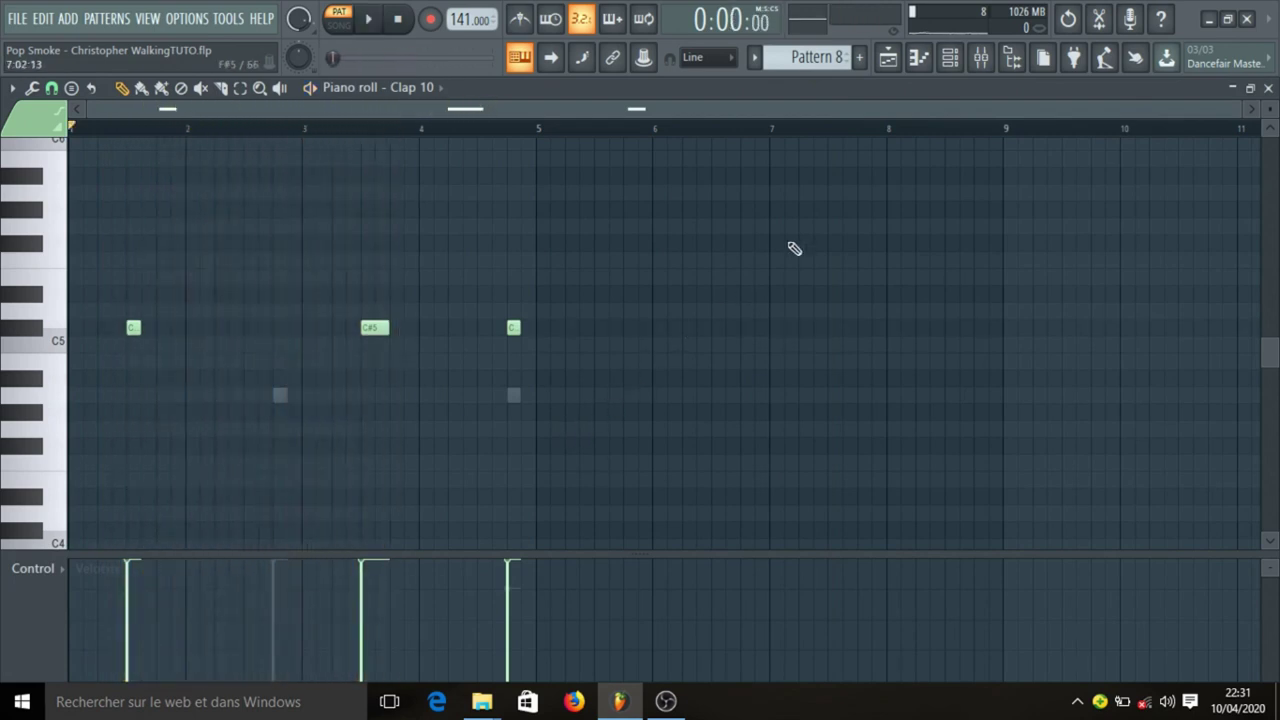
pyautogui.click(950, 57)
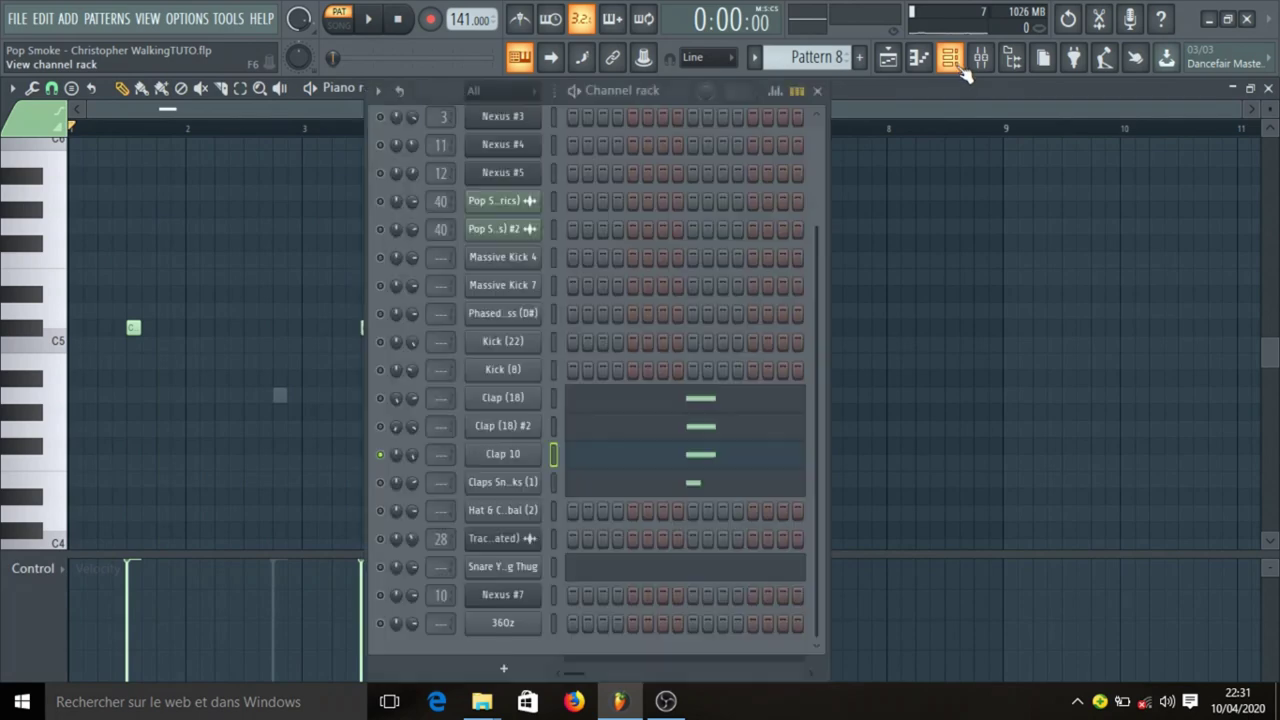
# Solo Claps Snaps & Sticks (1) and audition its Pattern 8 notes in the piano roll, checking the Master track in the mixer.
pyautogui.rightClick(385, 490)
pyautogui.click(444, 384)
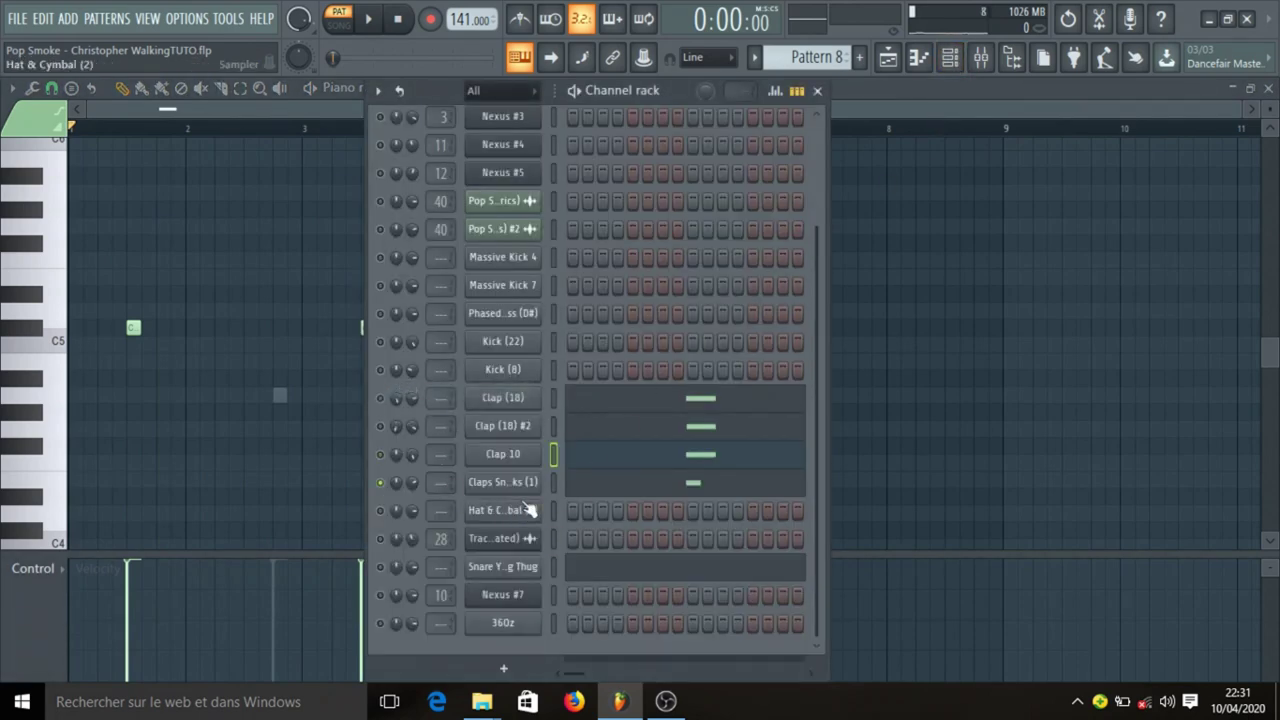
pyautogui.click(524, 485)
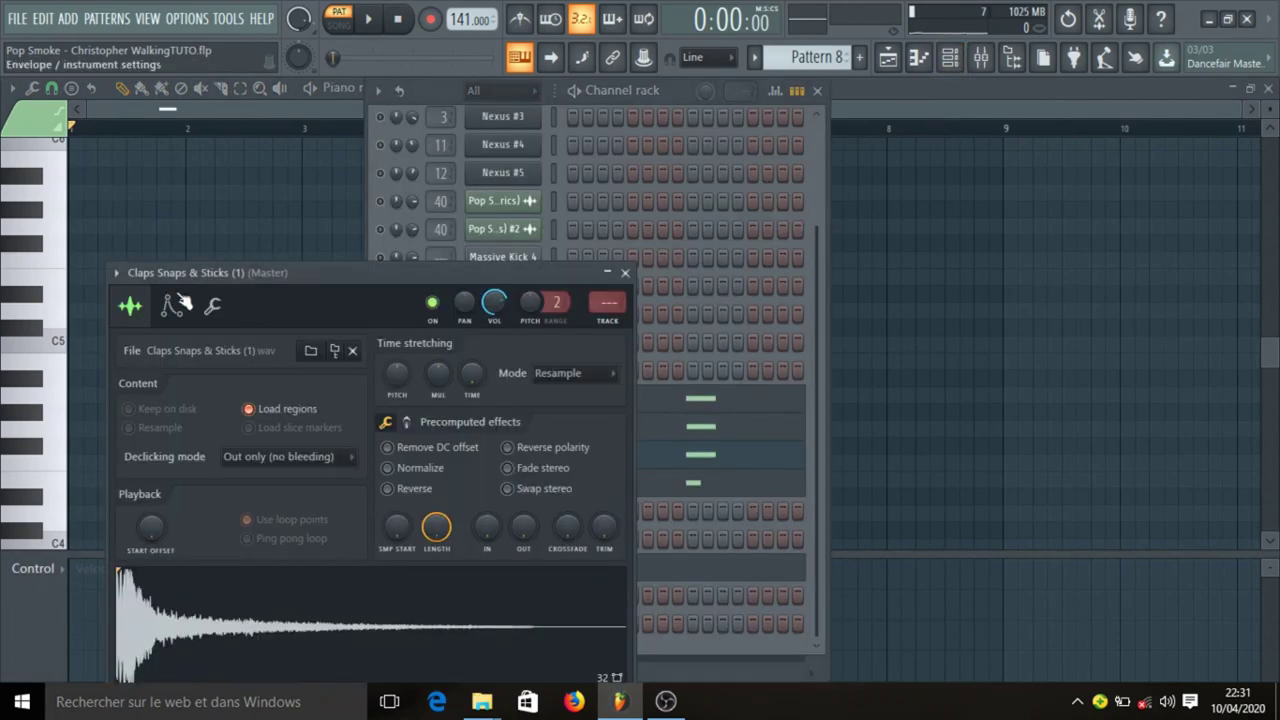
pyautogui.click(627, 274)
pyautogui.press('Escape')
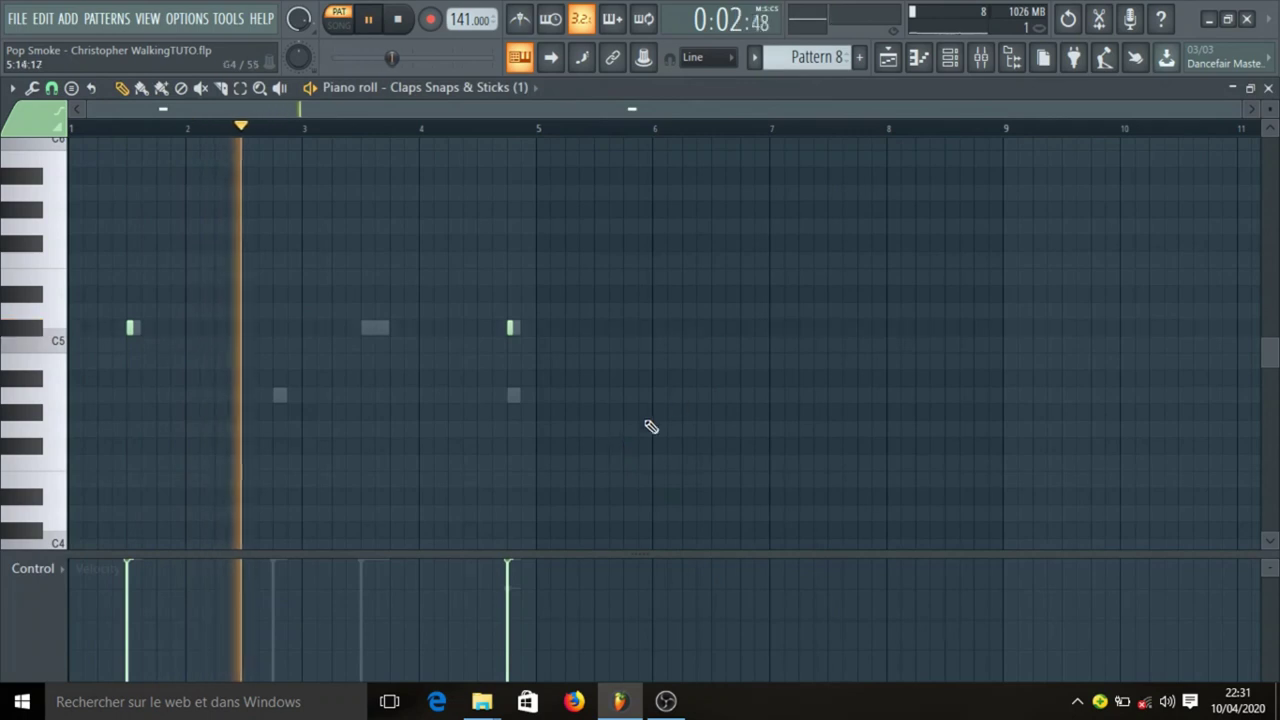
pyautogui.click(985, 58)
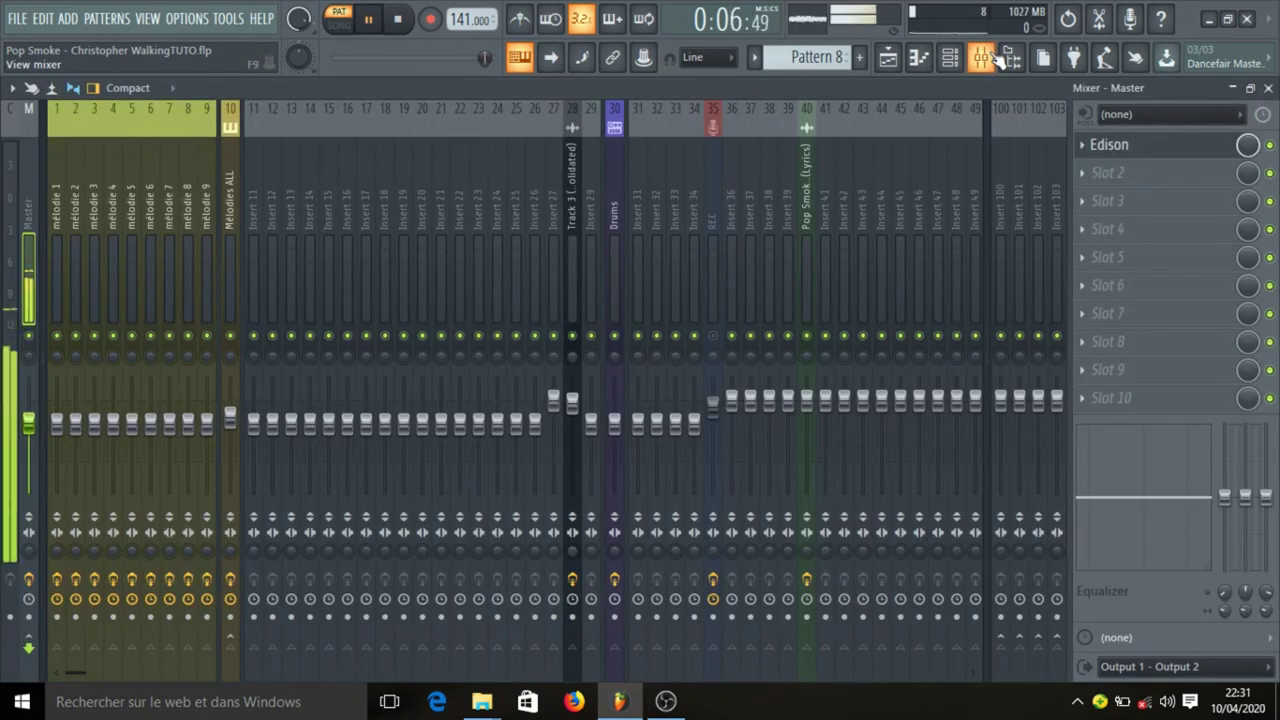
pyautogui.press('space')
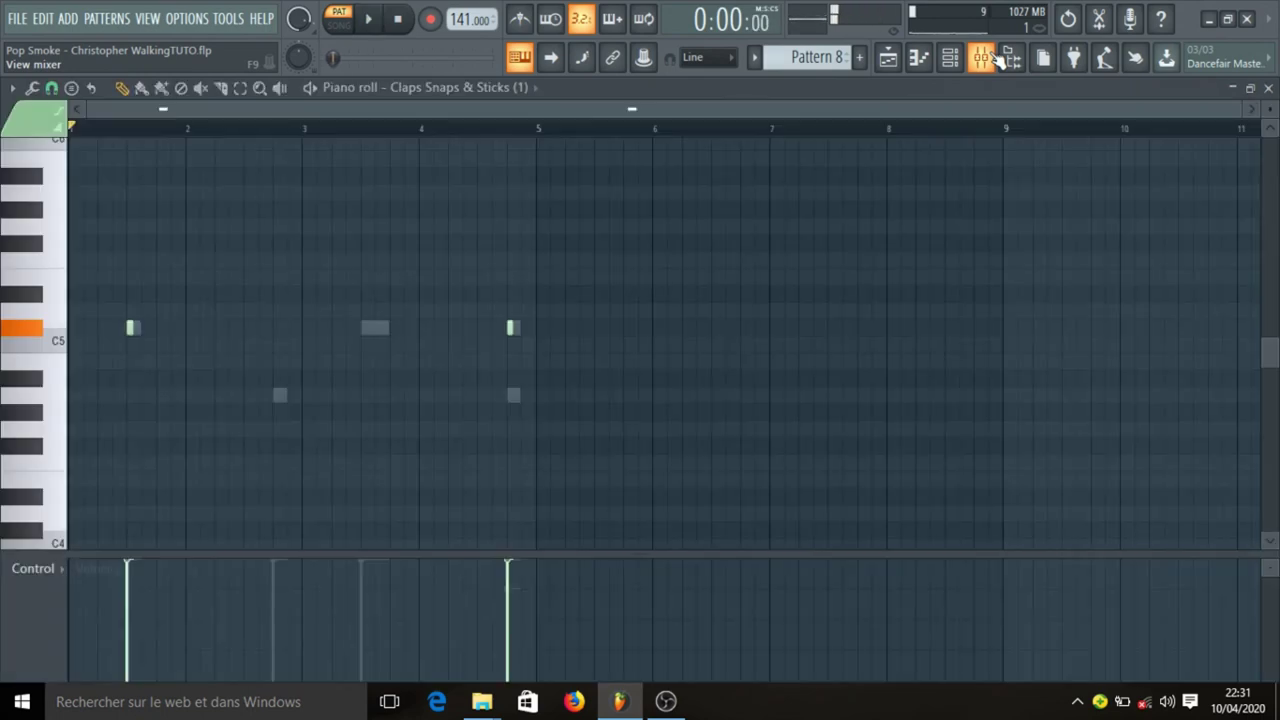
pyautogui.click(985, 58)
pyautogui.click(948, 58)
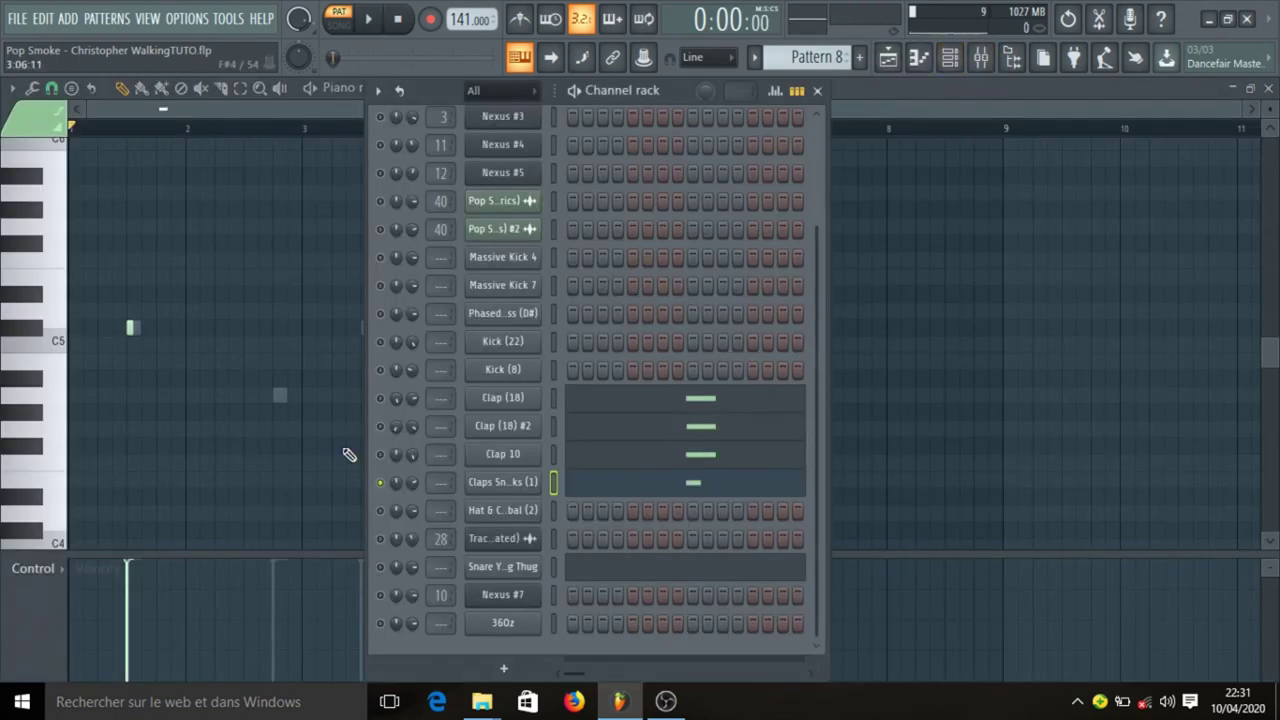
# Solo the Snare Young Thug channel, audition its Pattern 8 notes in the piano roll, and return to the channel rack.
pyautogui.rightClick(385, 576)
pyautogui.click(444, 388)
pyautogui.click(611, 574)
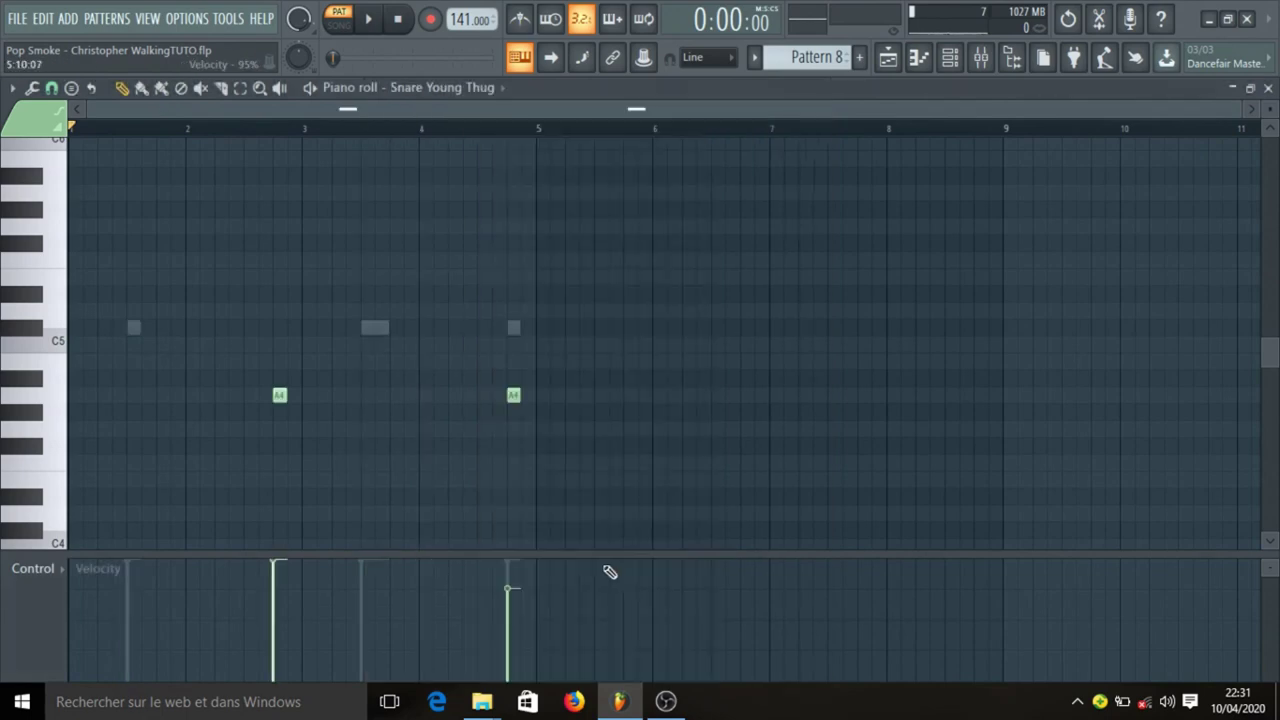
pyautogui.press('space')
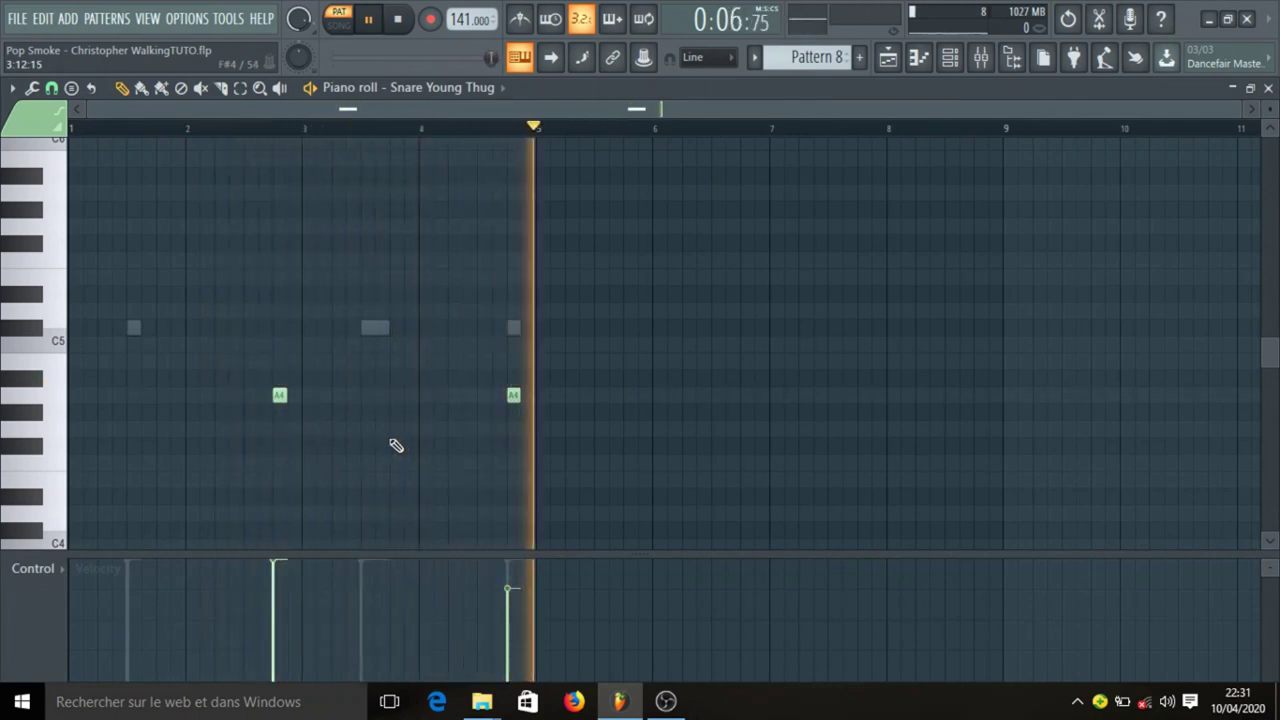
pyautogui.press('space')
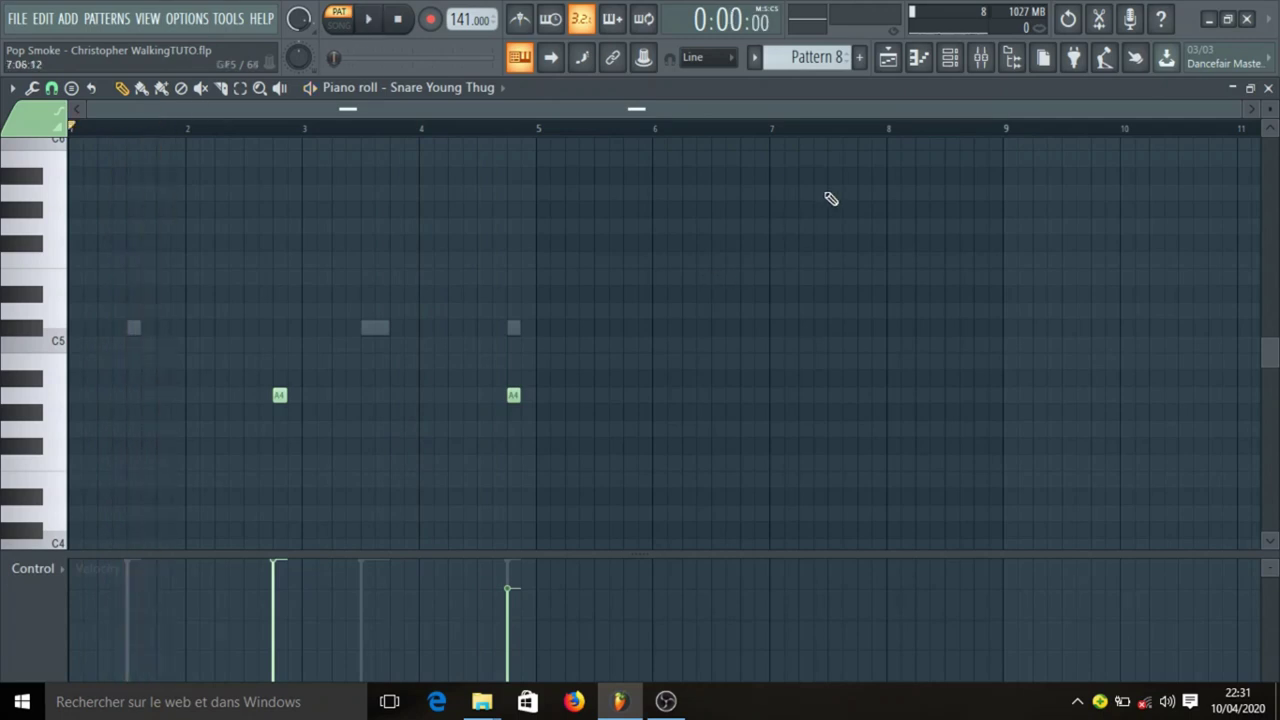
pyautogui.click(980, 68)
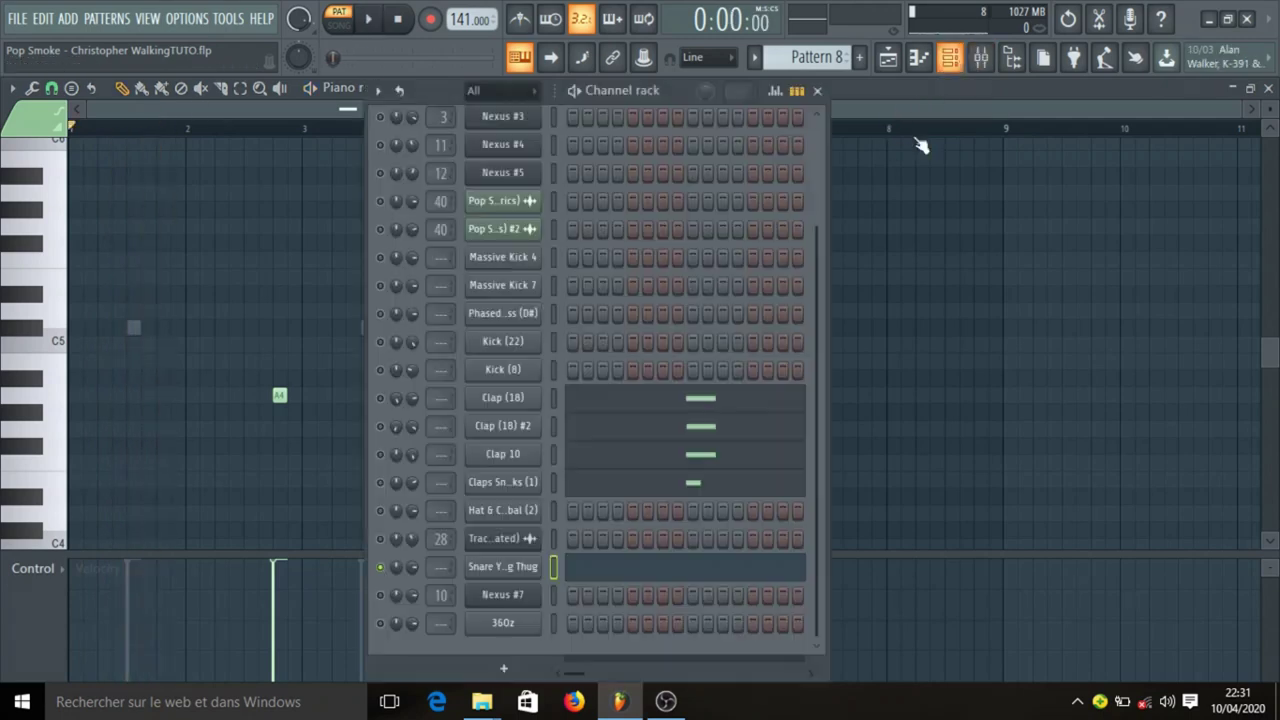
# Turn off the Snare Young Thug solo and play all the Pattern 8 claps and snare together.
pyautogui.rightClick(381, 568)
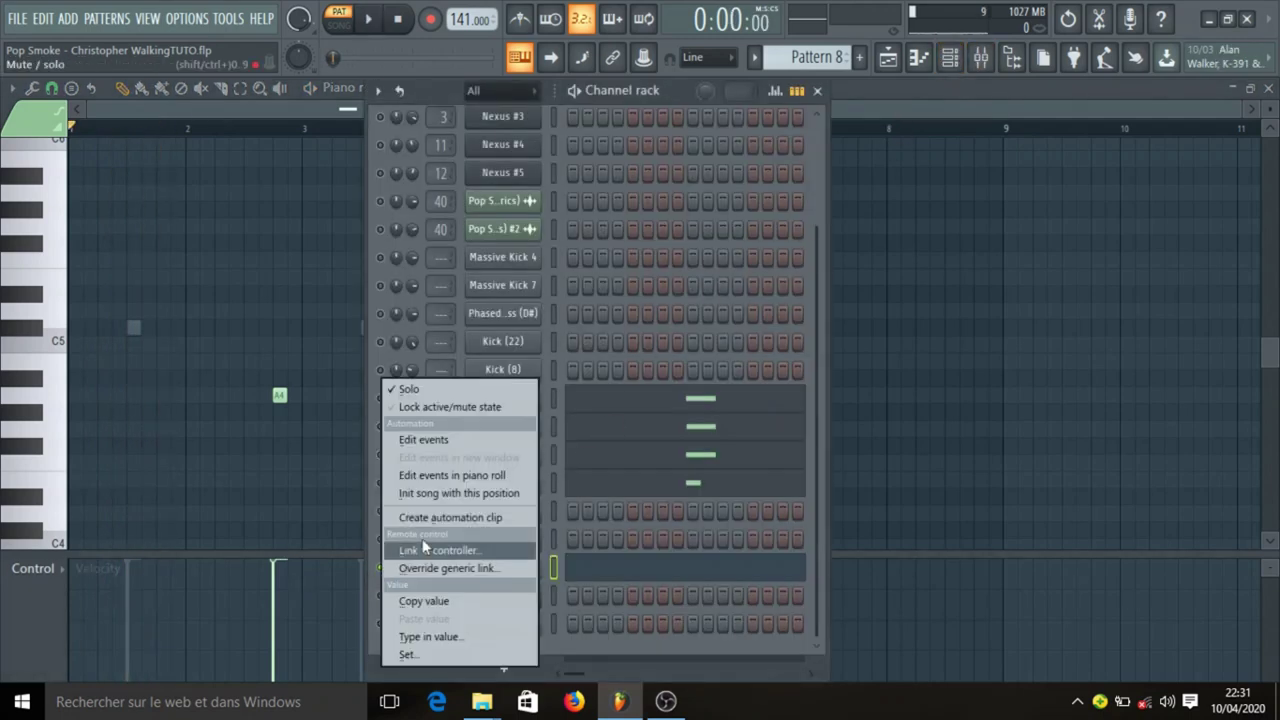
pyautogui.click(447, 391)
pyautogui.press('space')
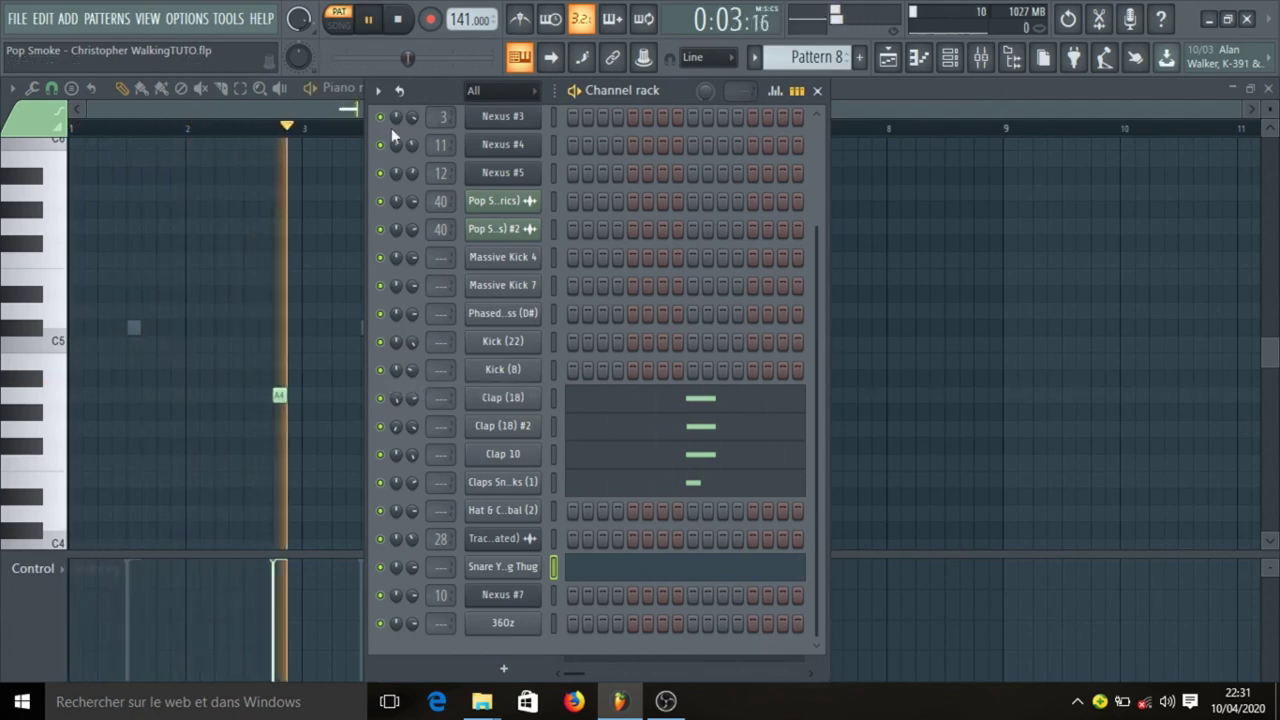
pyautogui.click(322, 116)
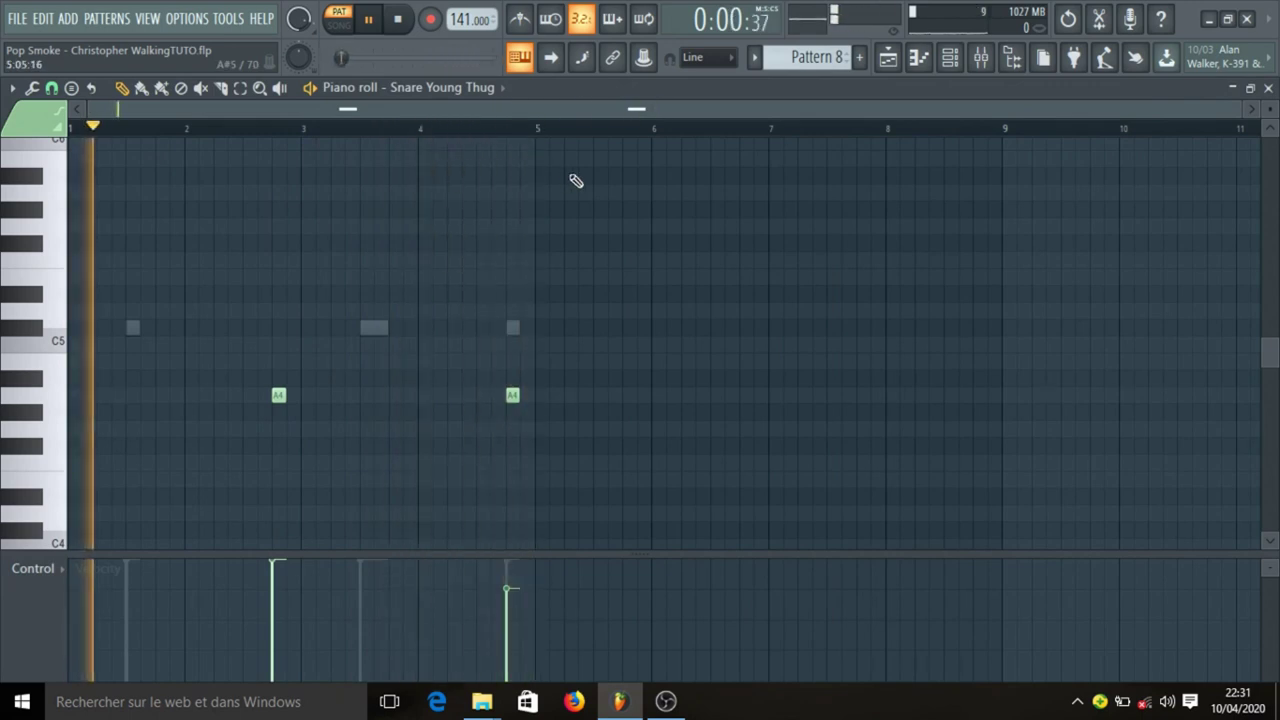
pyautogui.press('space')
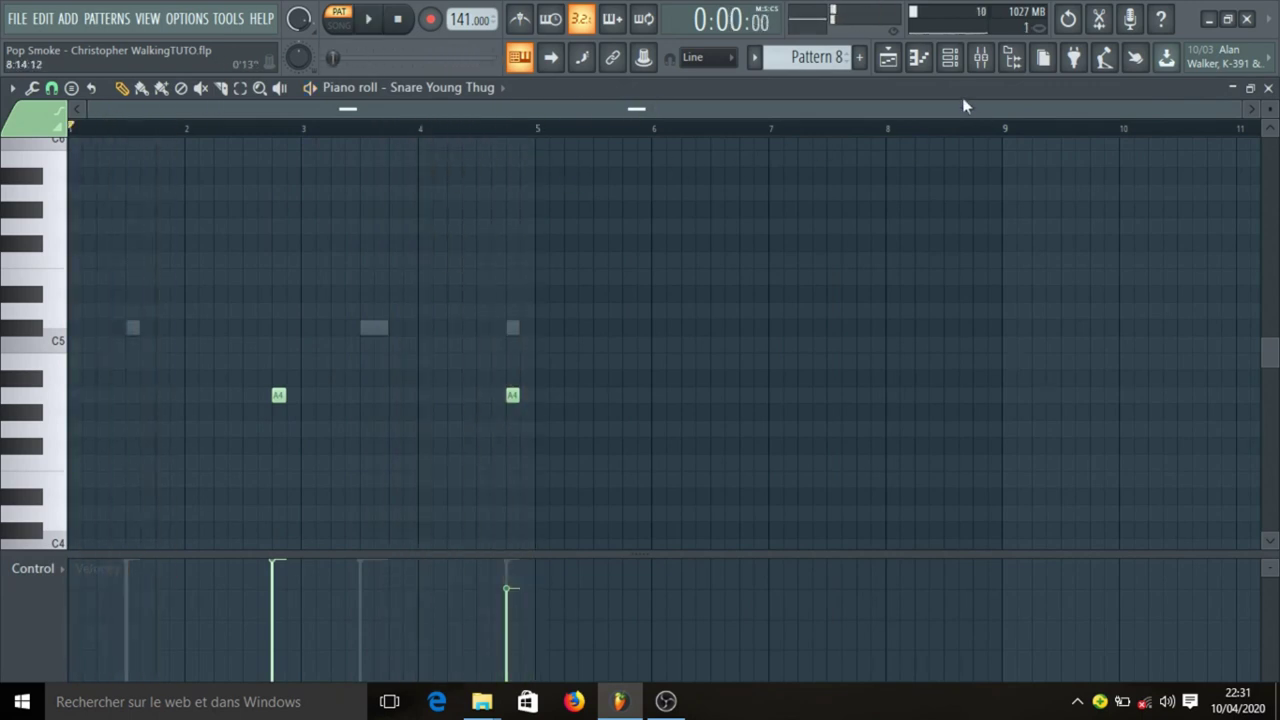
# Select Pattern 9 in the playlist and audition its Hat & Cymbal (2) notes in the piano roll, stopping playback at the end.
pyautogui.click(903, 58)
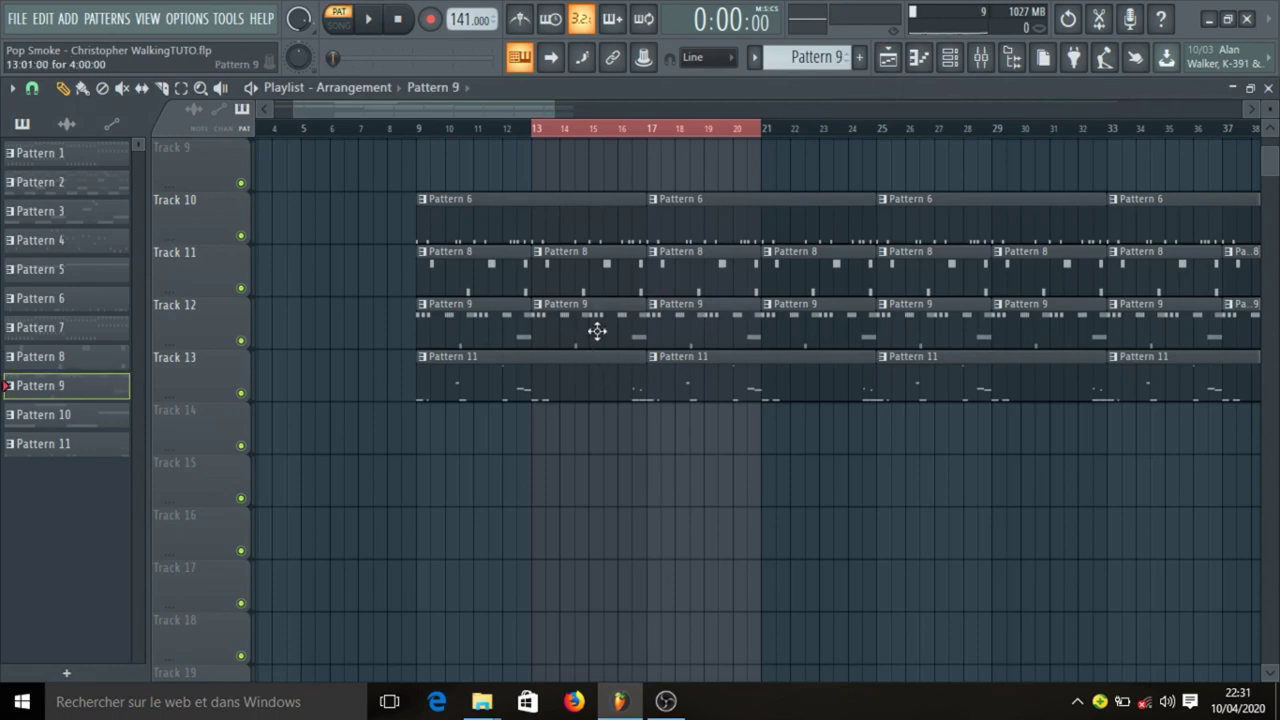
pyautogui.click(946, 62)
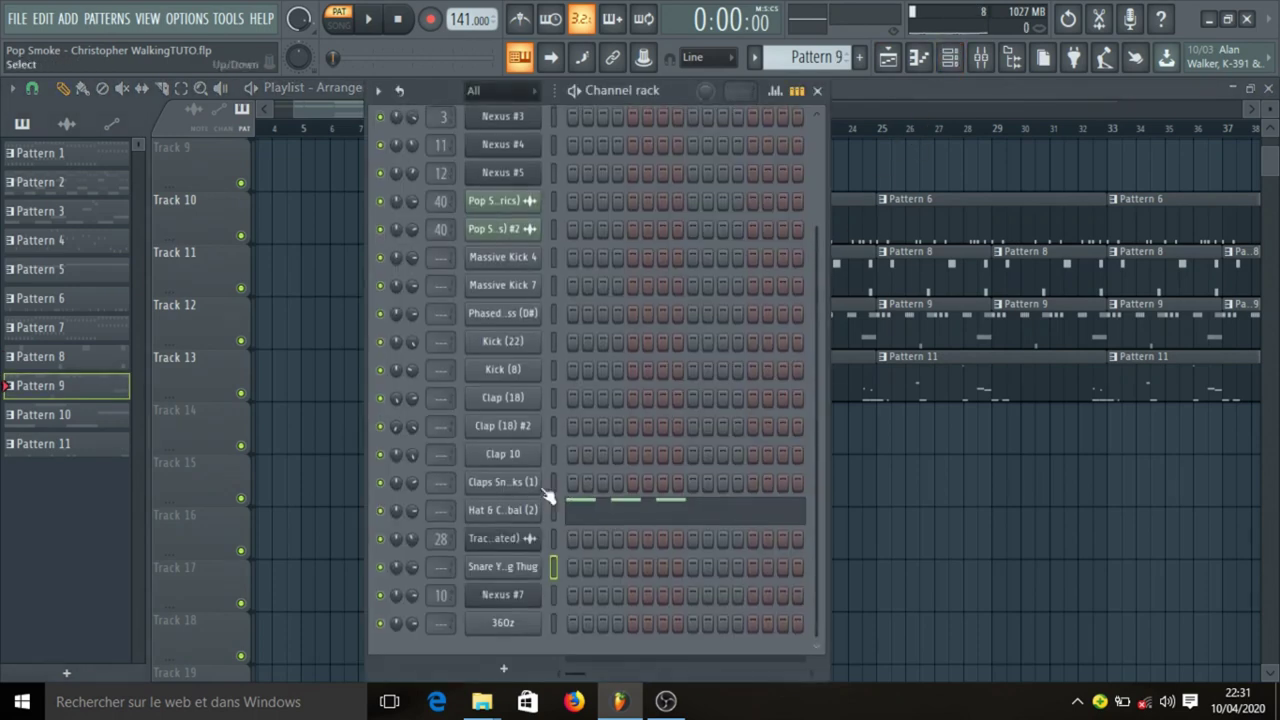
pyautogui.click(617, 516)
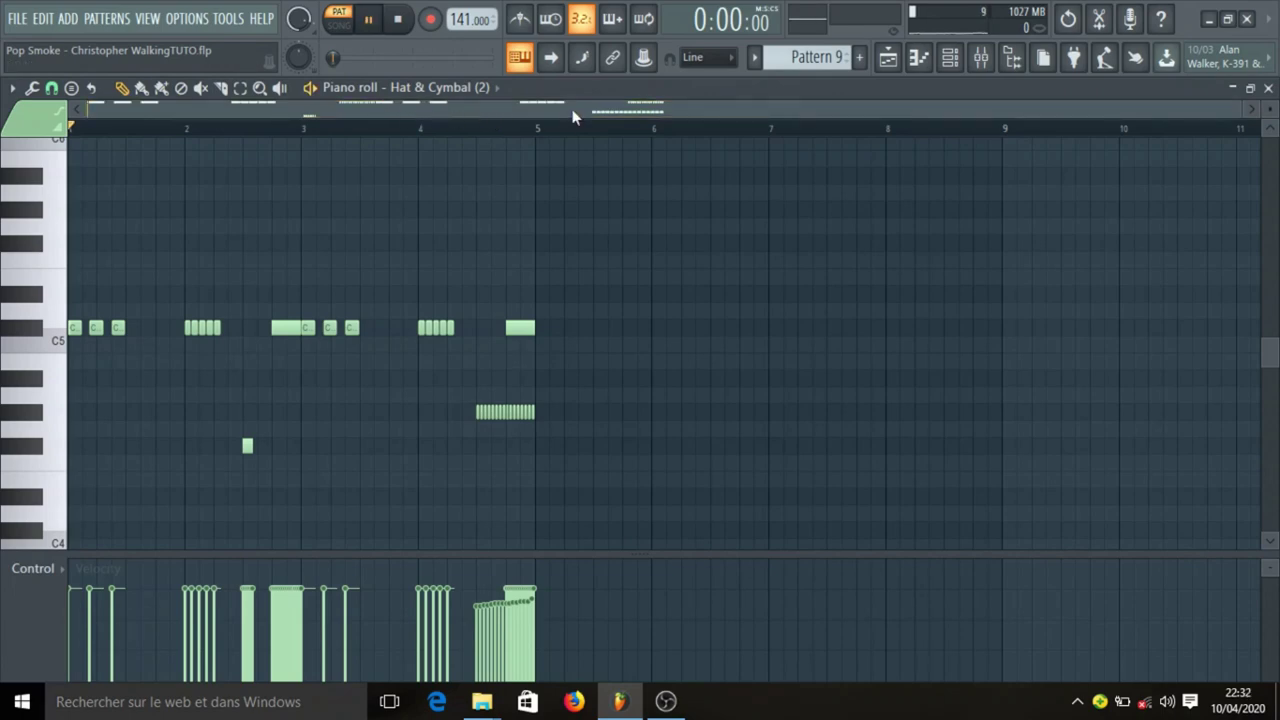
pyautogui.press('space')
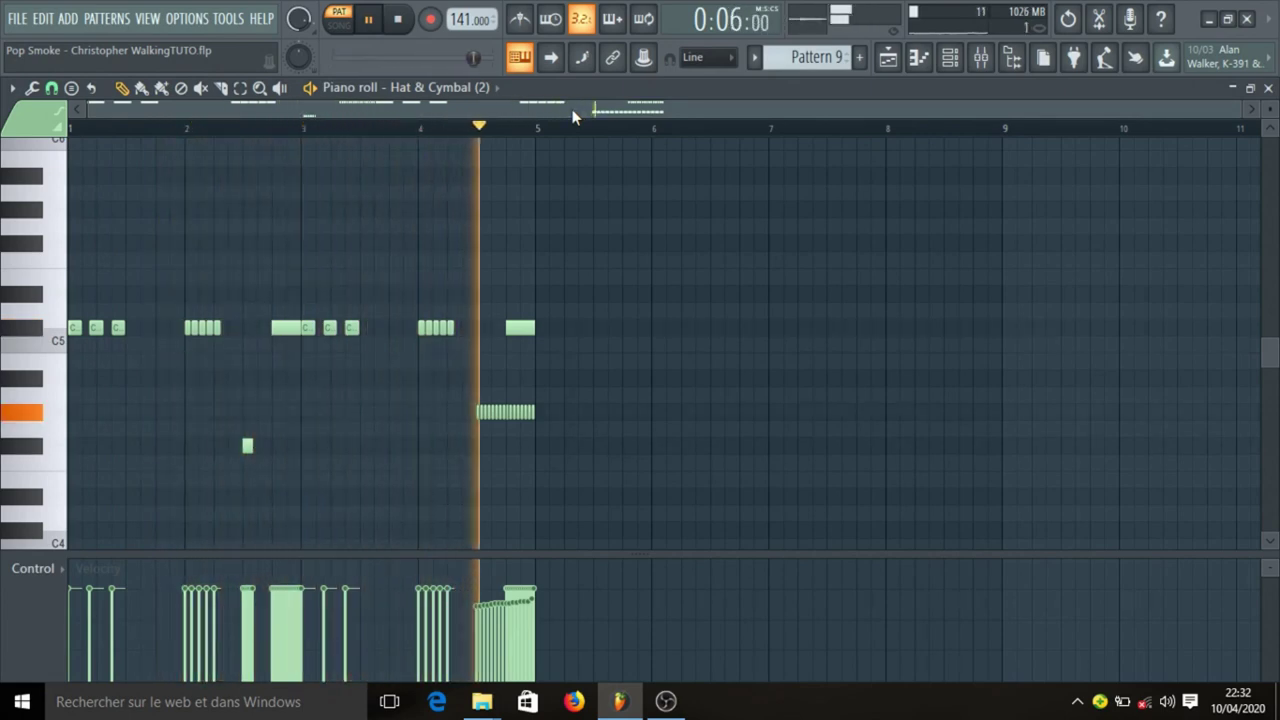
pyautogui.click(405, 22)
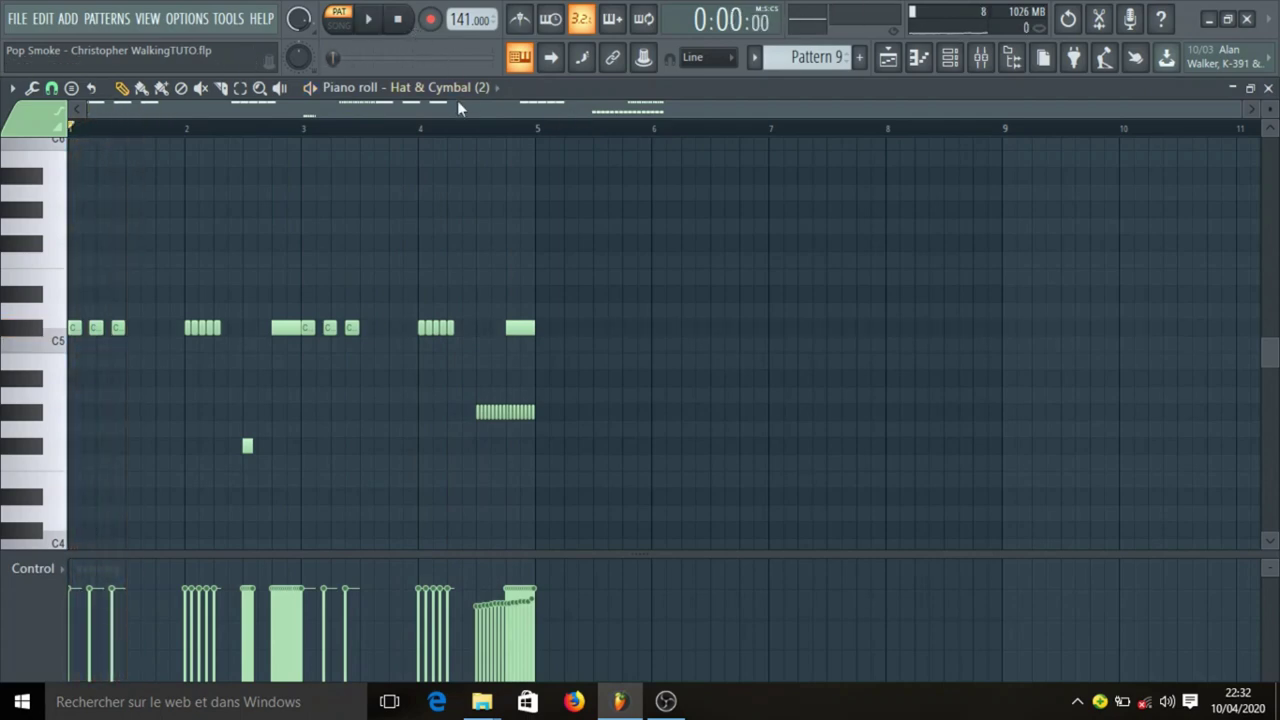
# Select Pattern 11 in the playlist, review the 36Oz channel's volume envelope settings, and show its notes in the piano roll.
pyautogui.click(893, 64)
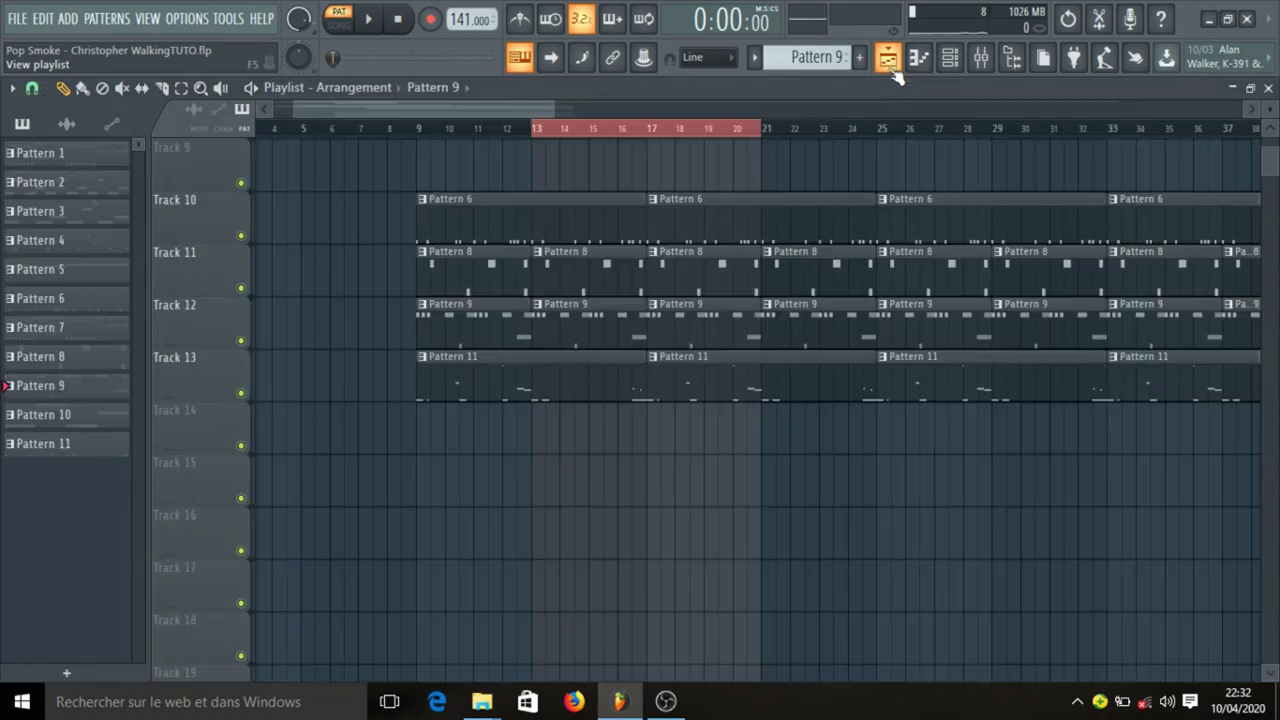
pyautogui.click(950, 58)
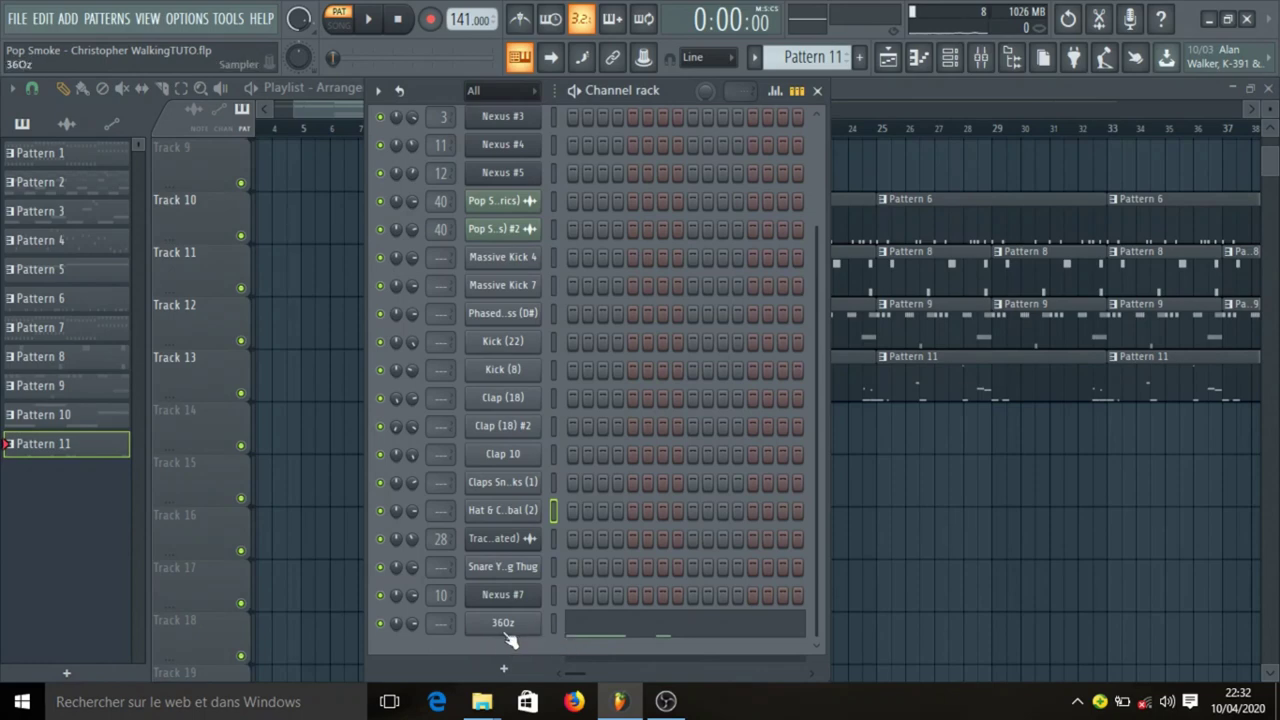
pyautogui.click(503, 623)
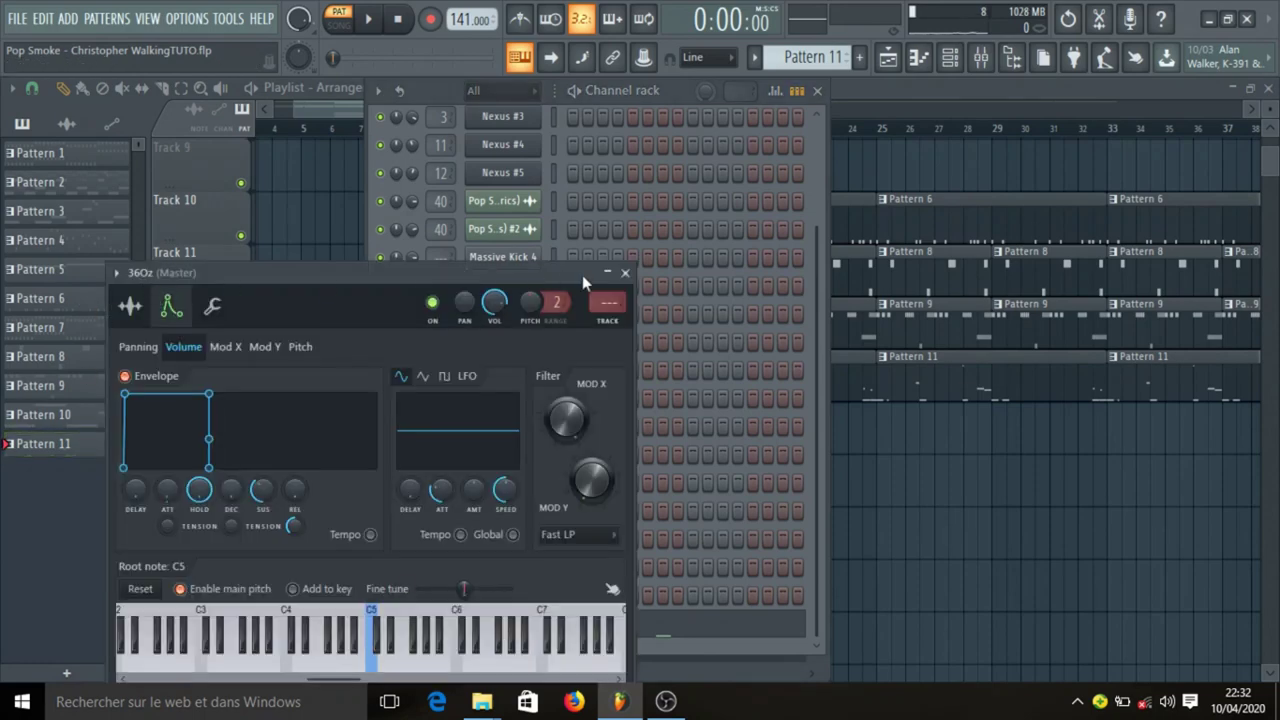
pyautogui.click(626, 273)
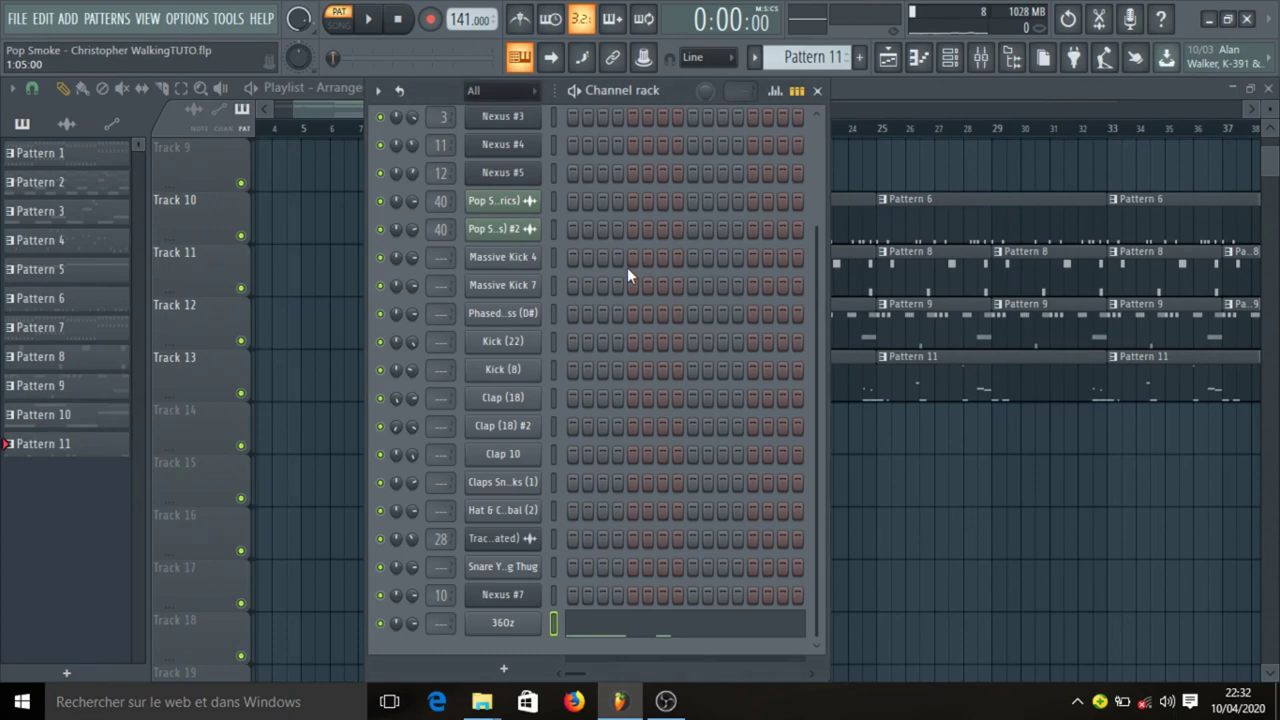
pyautogui.click(630, 634)
pyautogui.scroll(3, 475, 215)
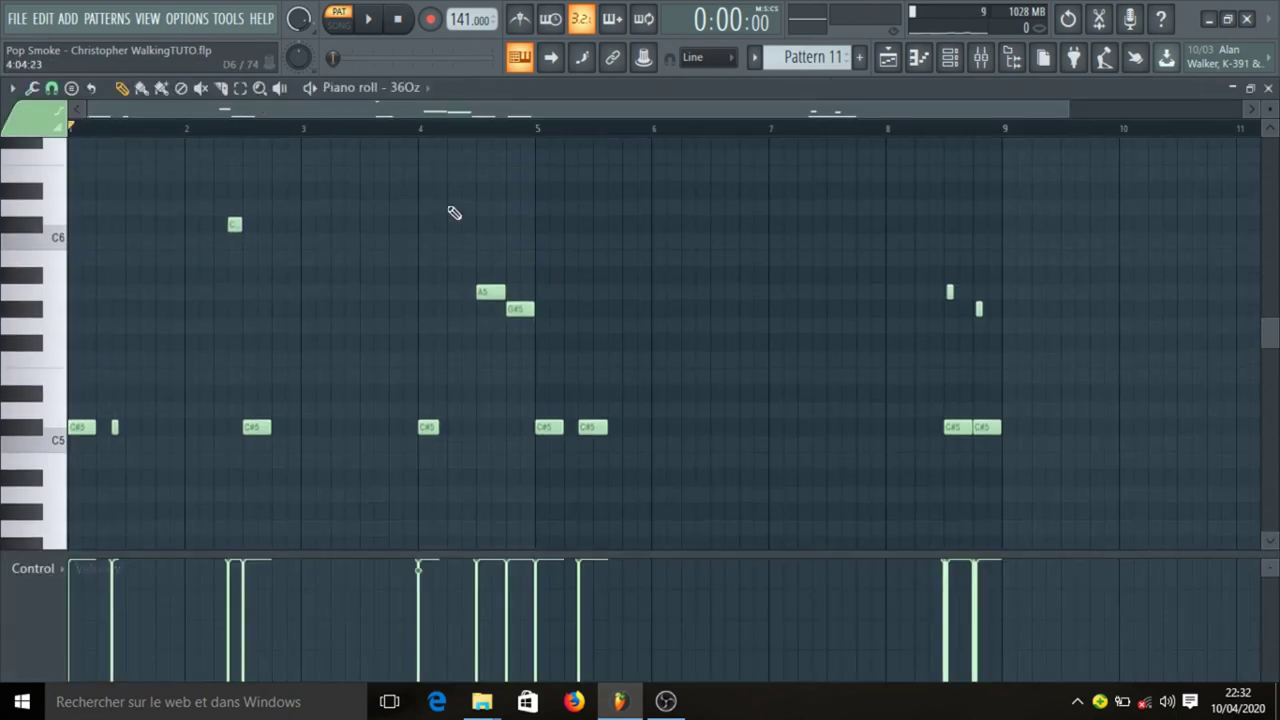
pyautogui.scroll(-2, 166, 259)
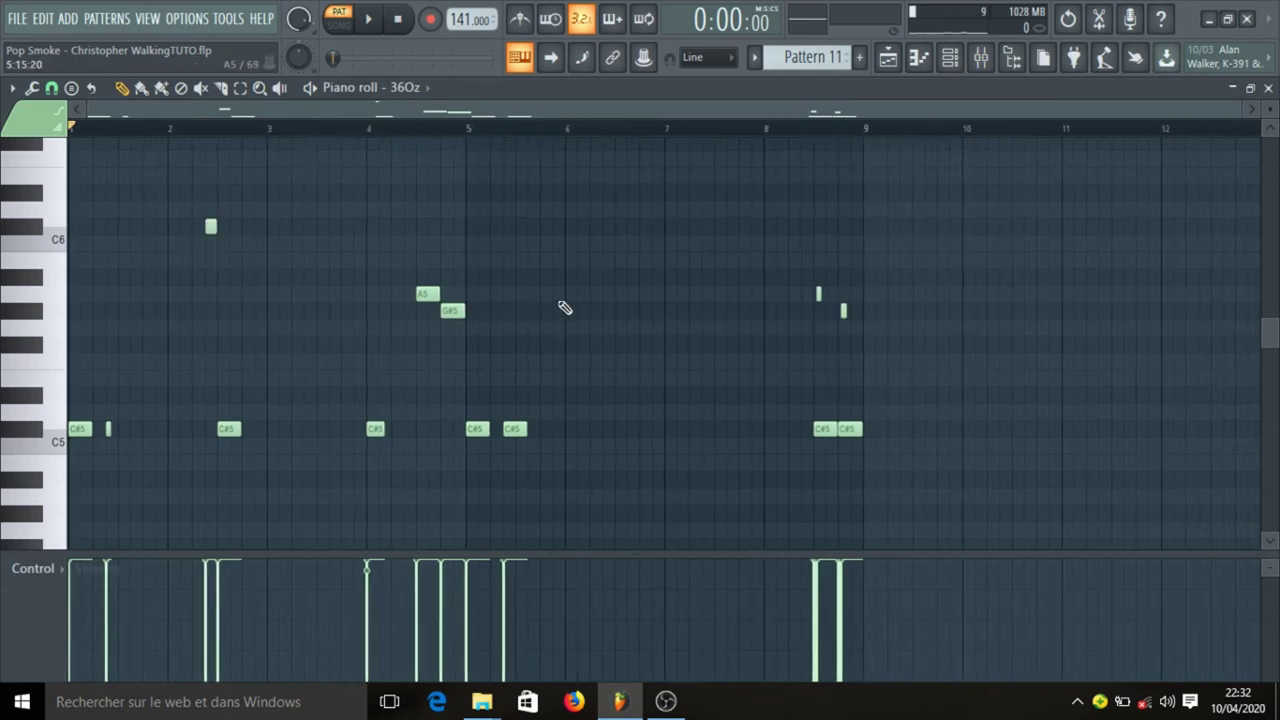
# Play the Pattern 11 36Oz notes through to the end, bringing the highest notes into view, and stop playback.
pyautogui.press('space')
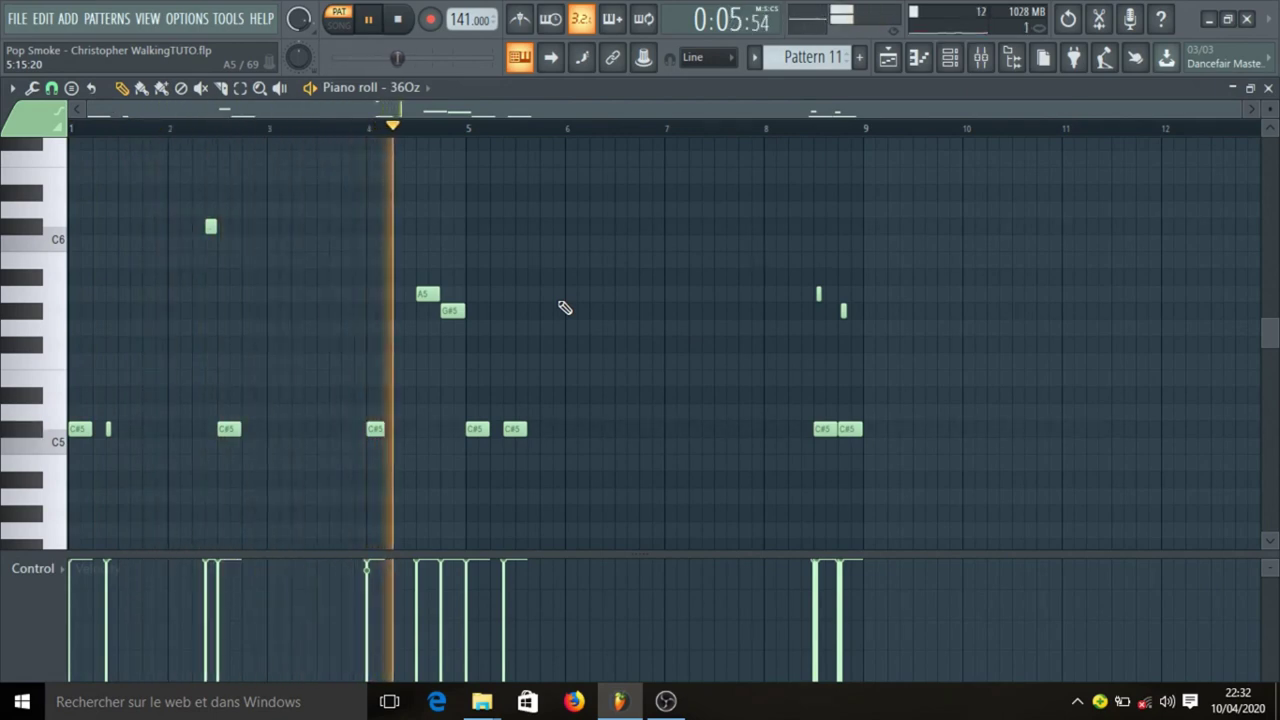
pyautogui.scroll(4, 563, 306)
pyautogui.scroll(-3, 551, 286)
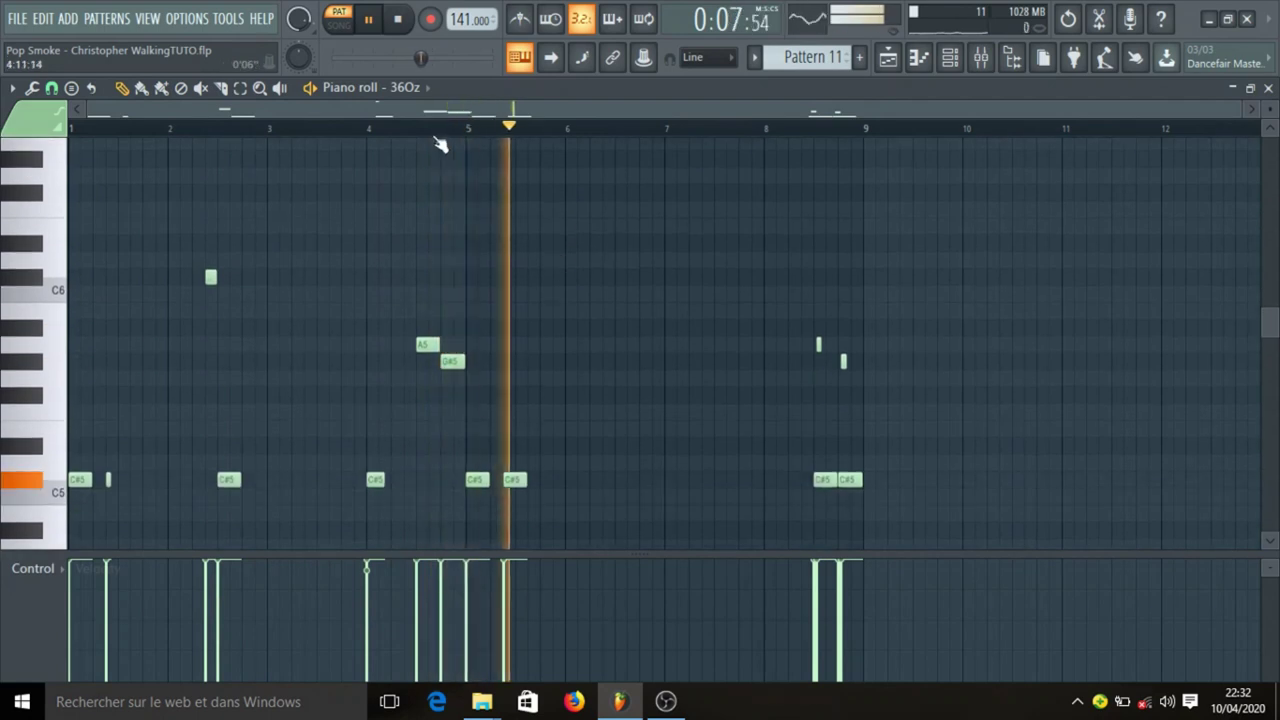
pyautogui.moveTo(1270, 109); pyautogui.dragTo(1270, 127)
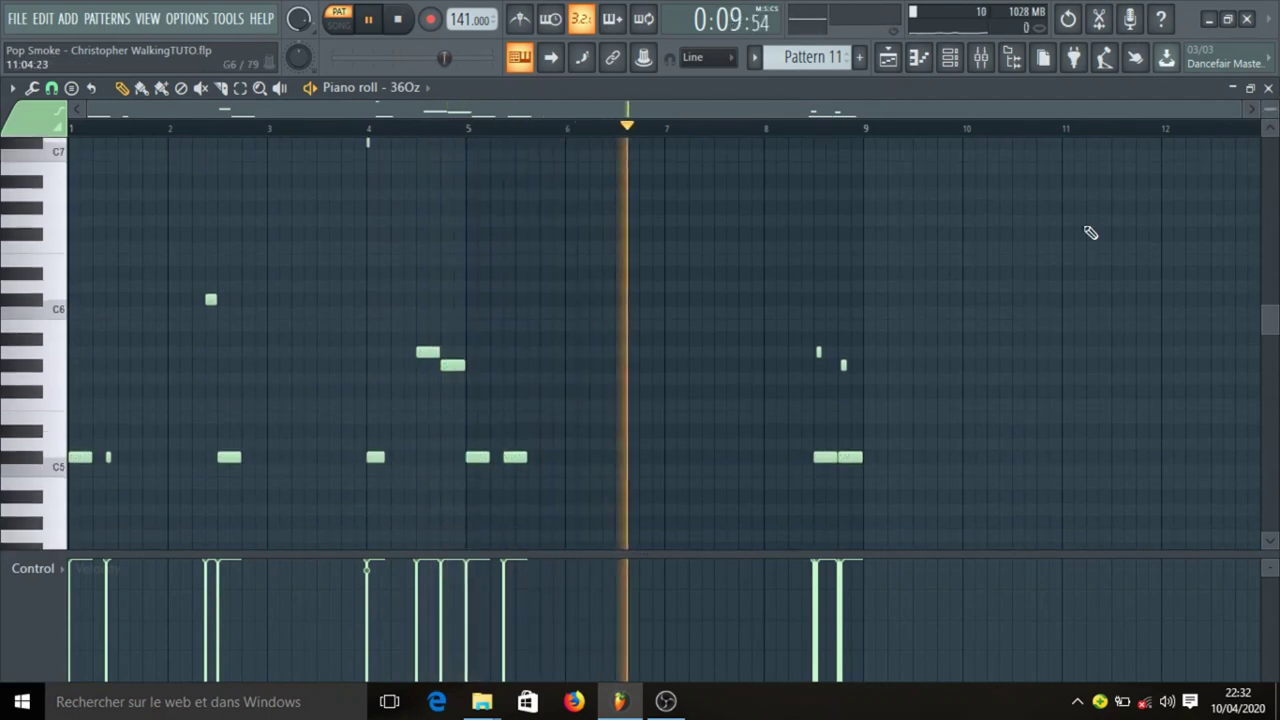
pyautogui.scroll(1, 1090, 233)
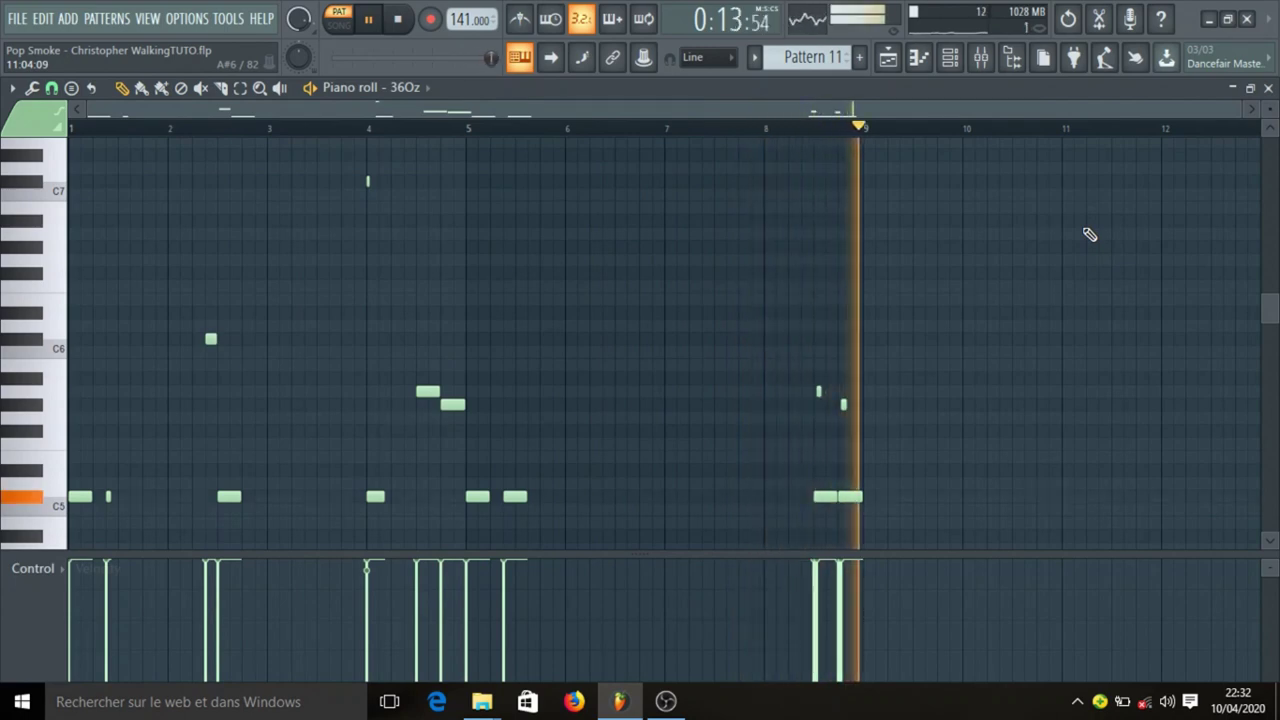
pyautogui.press('space')
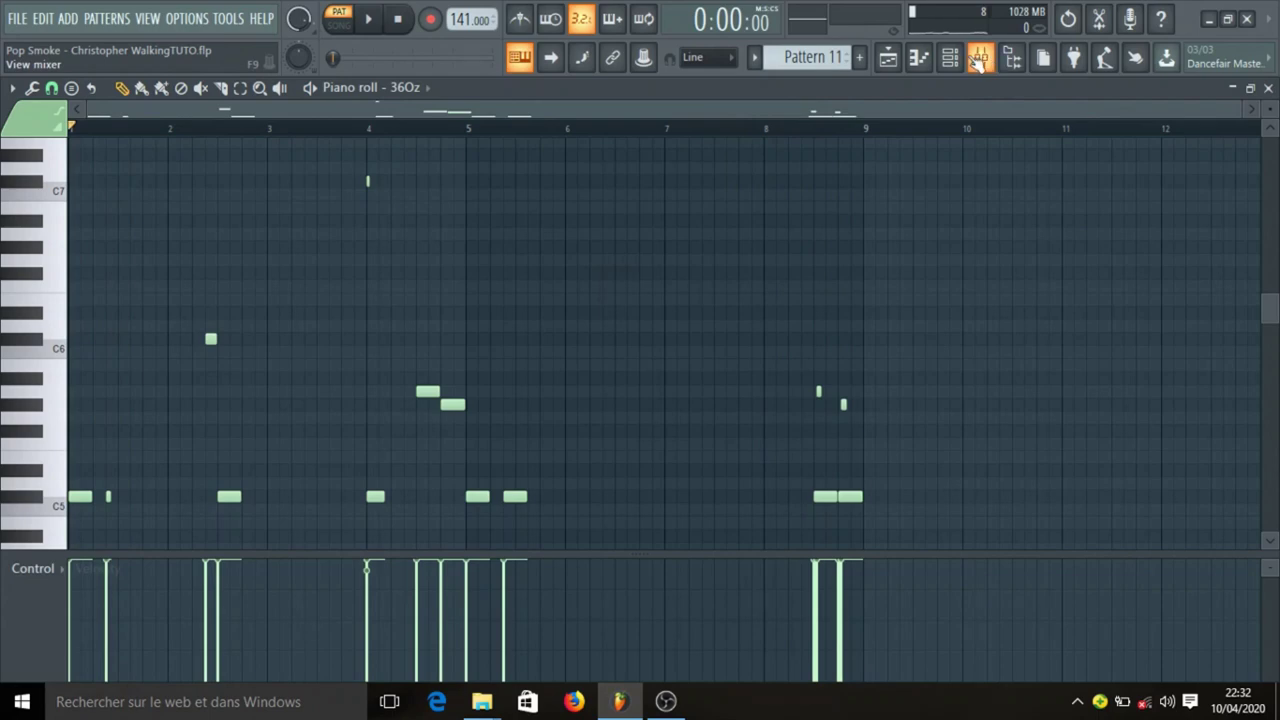
# Mute the Track 3 (consolidated) clips in bars 13 to 21 of the playlist and play the arrangement.
pyautogui.click(889, 57)
pyautogui.scroll(5, 797, 237)
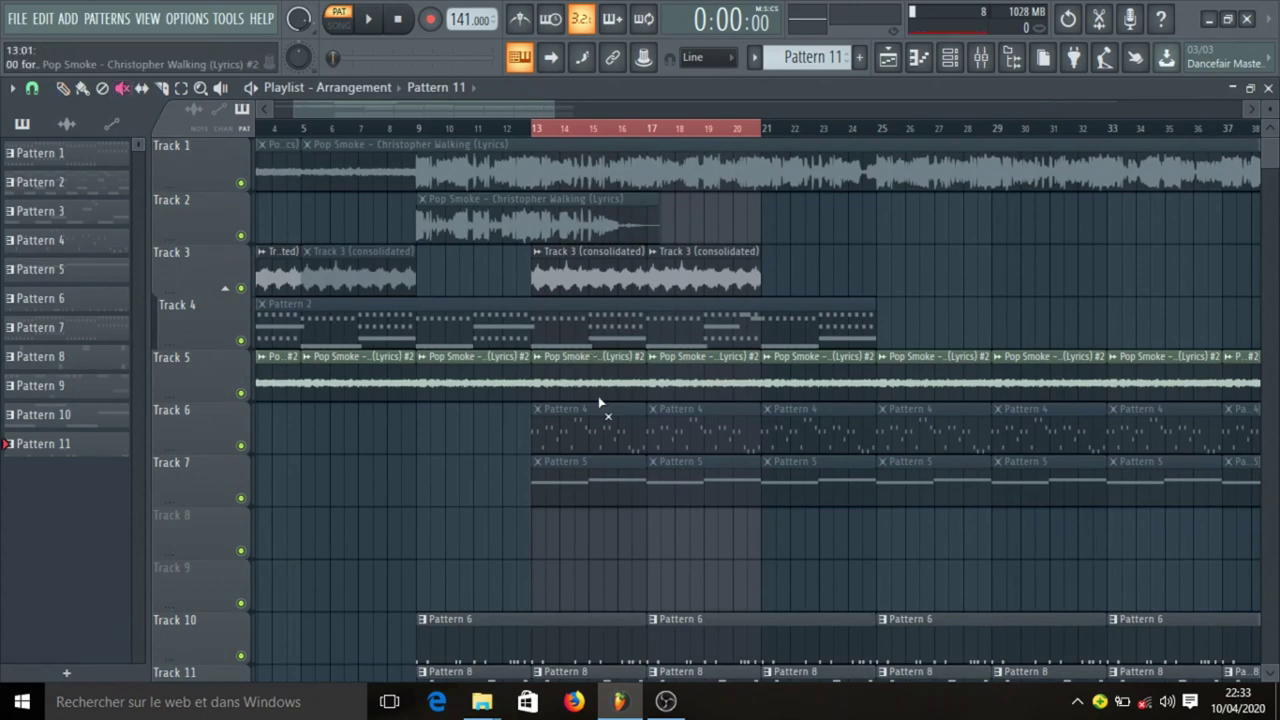
pyautogui.click(614, 278)
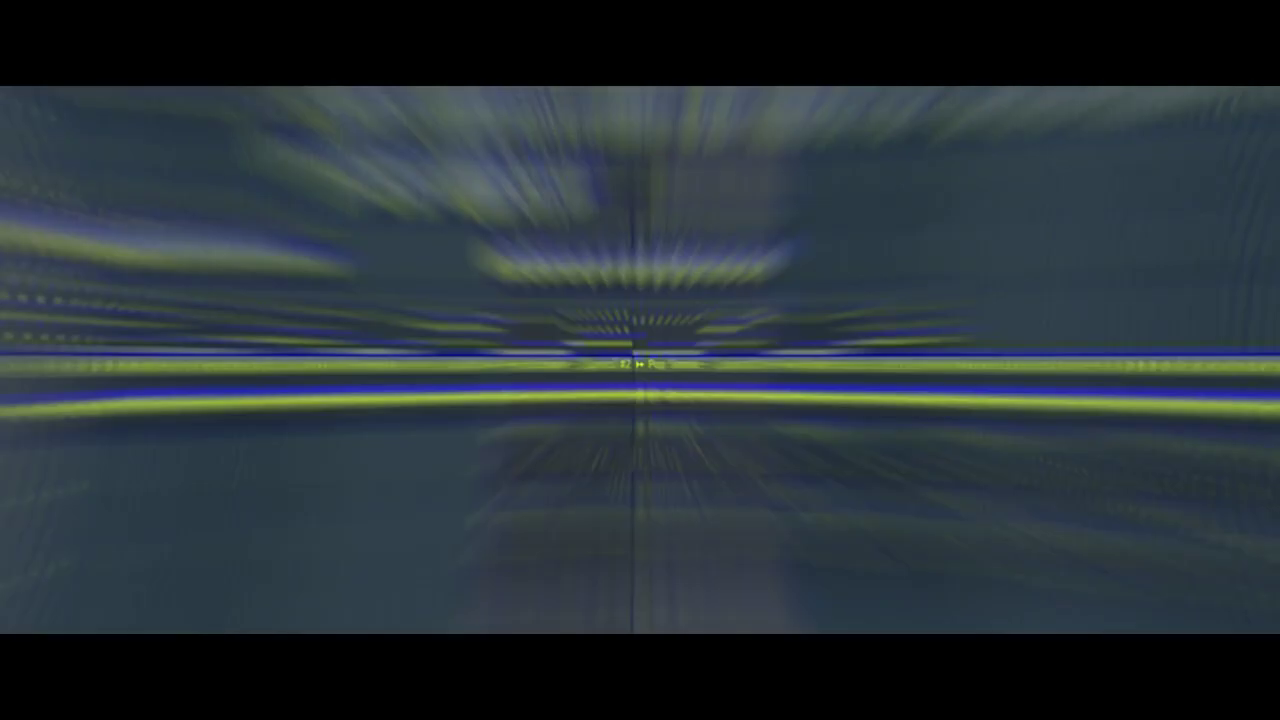
pyautogui.press('space')
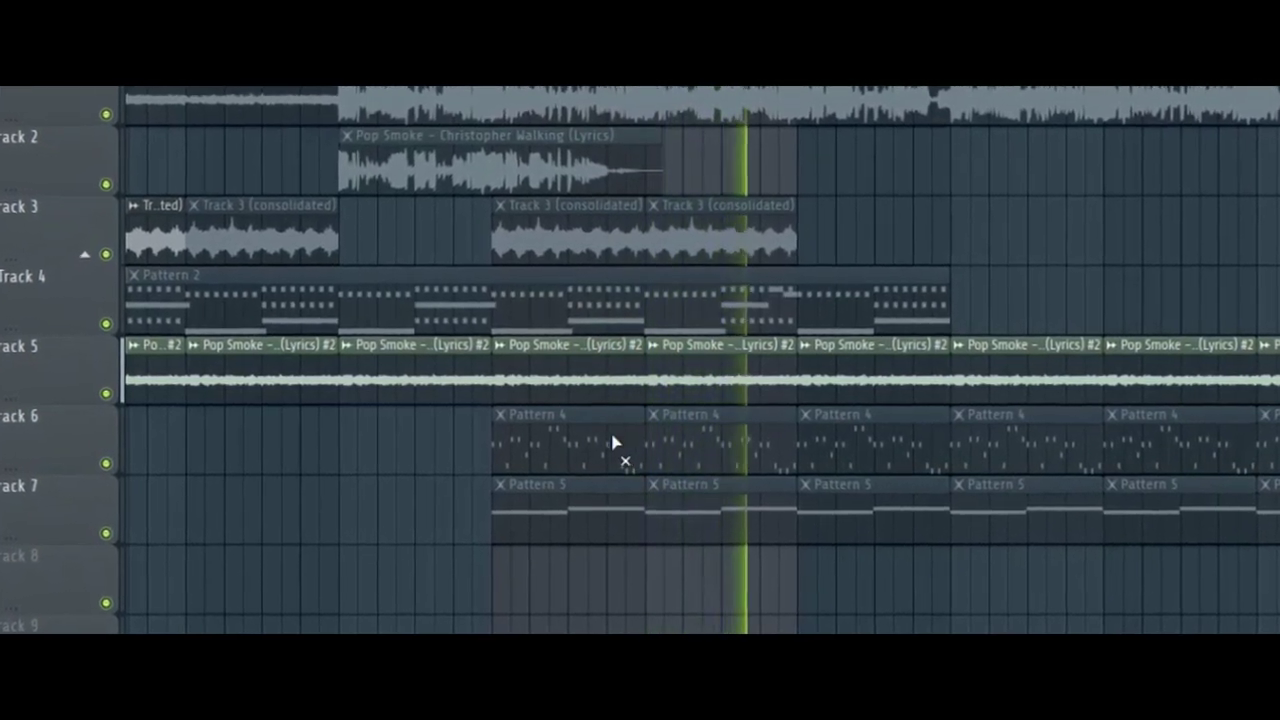
# In bars 13 to 21, mute the Track 5 lyrics #2 clips and unmute the Track 3 clips plus the first Pattern 4 and Pattern 5 clips.
pyautogui.moveTo(611, 443); pyautogui.dragTo(604, 488)
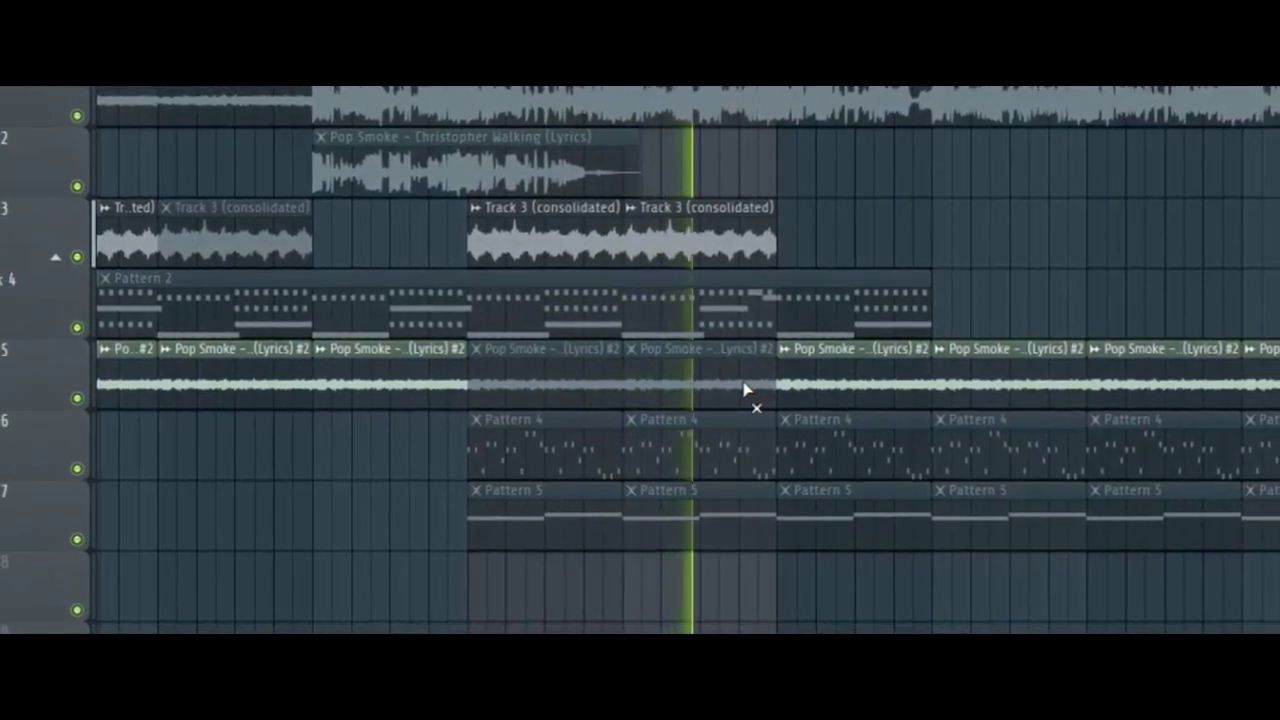
pyautogui.moveTo(537, 446); pyautogui.dragTo(560, 540)
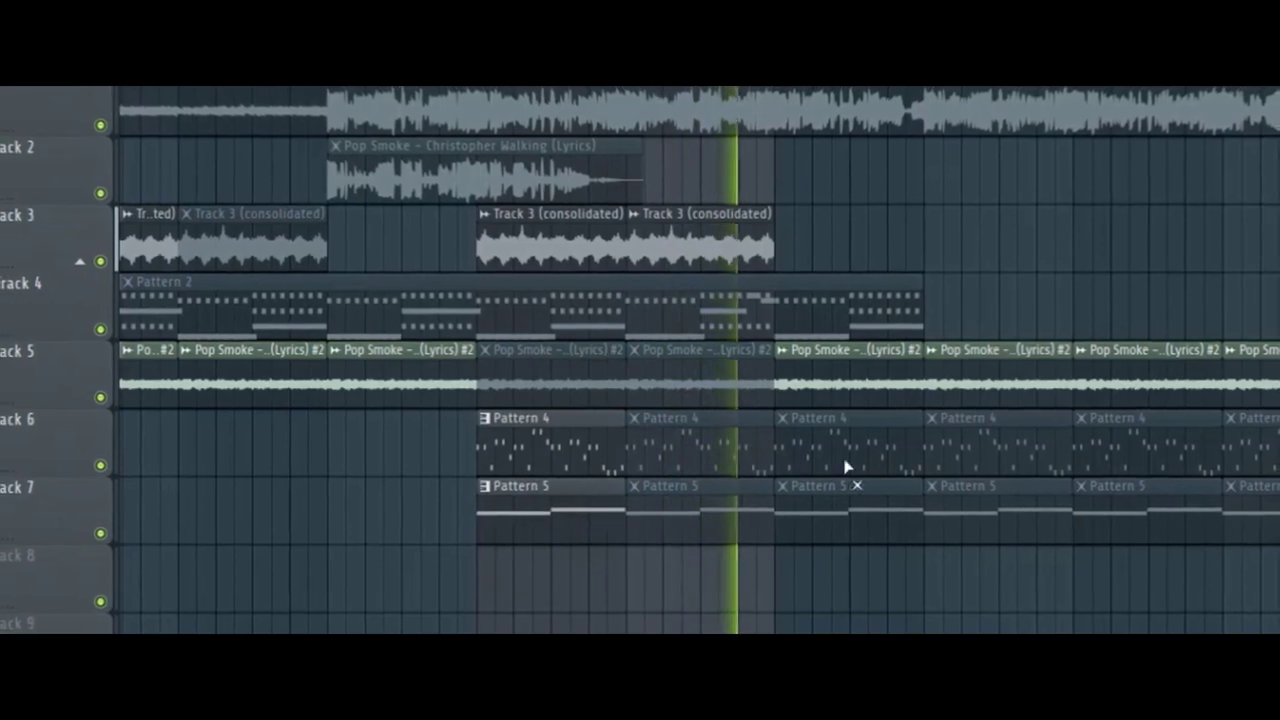